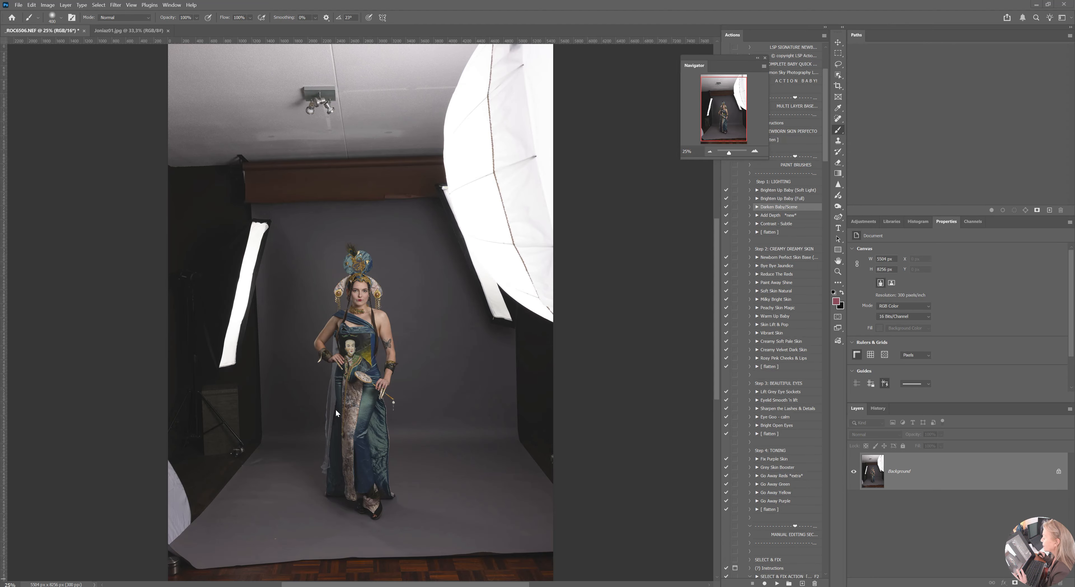
- Compare the raw studio photo with the finished temple composite, and browse the Chinese temple backdrop variations in Midjourney
click(122, 31)
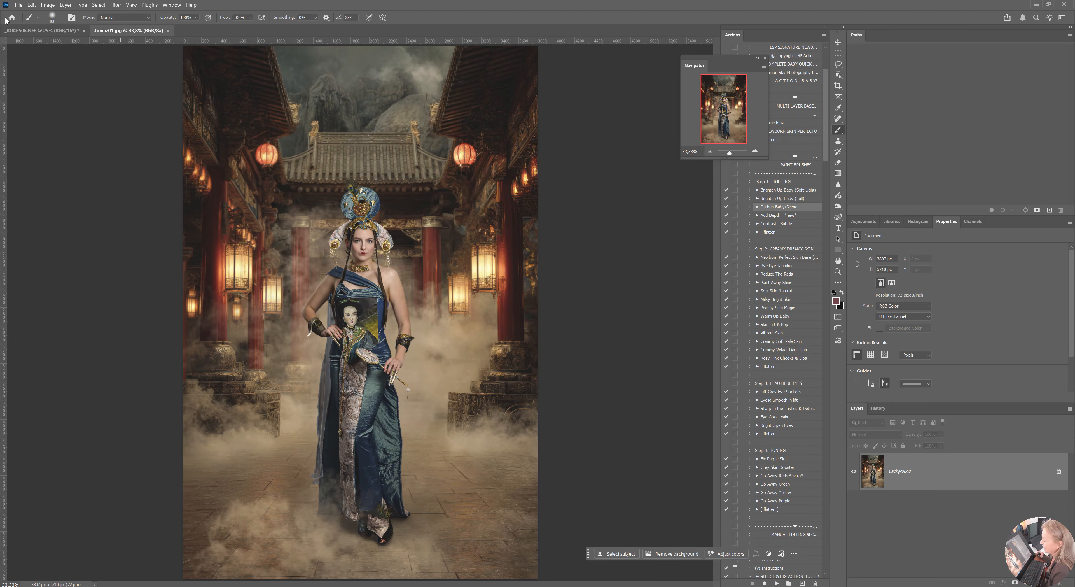
click(26, 32)
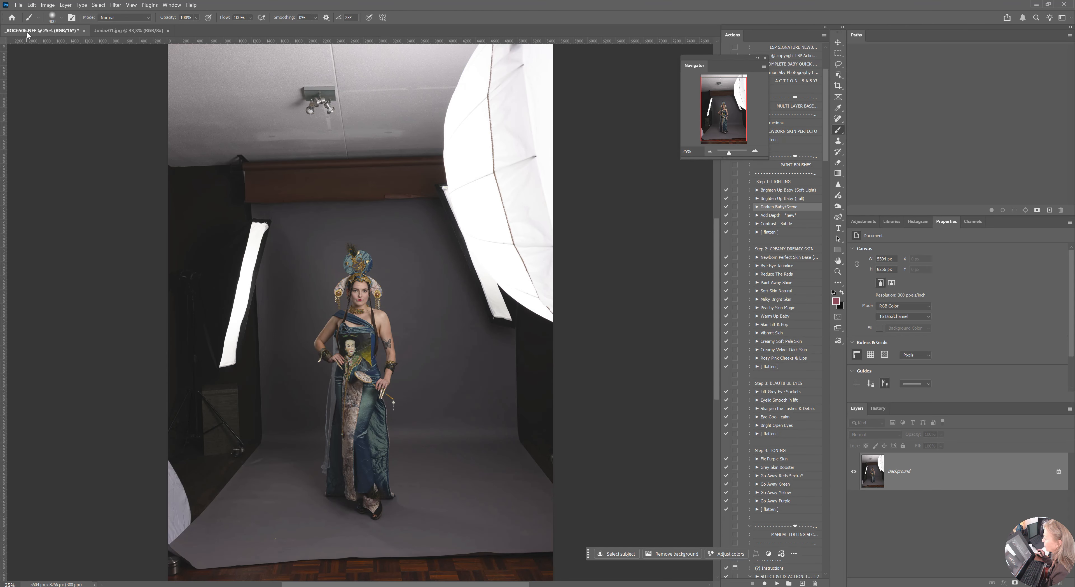
click(144, 33)
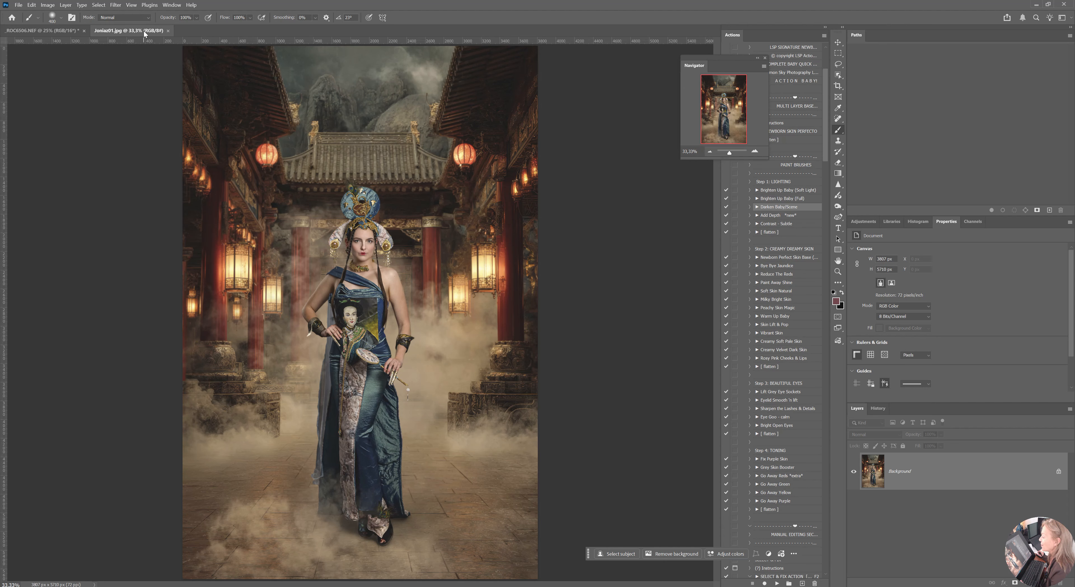
click(56, 33)
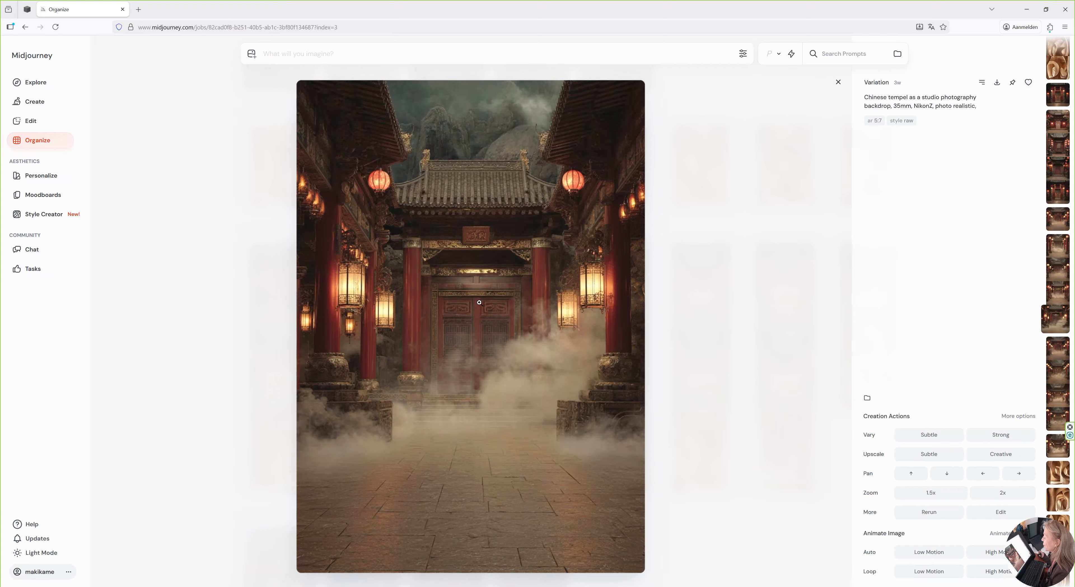
key(Right)
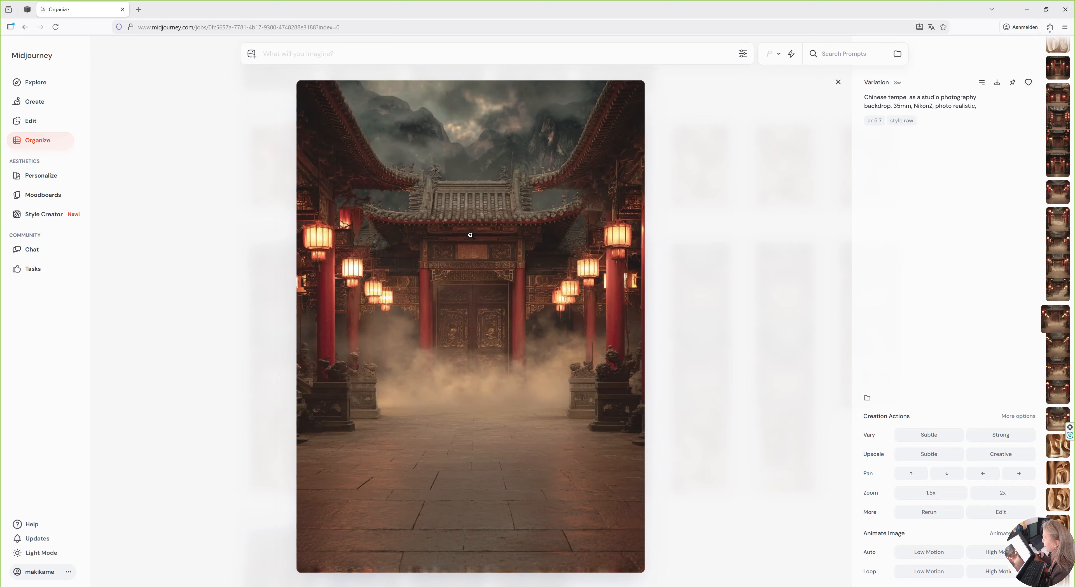
key(Left)
key(Left)
key(Left)
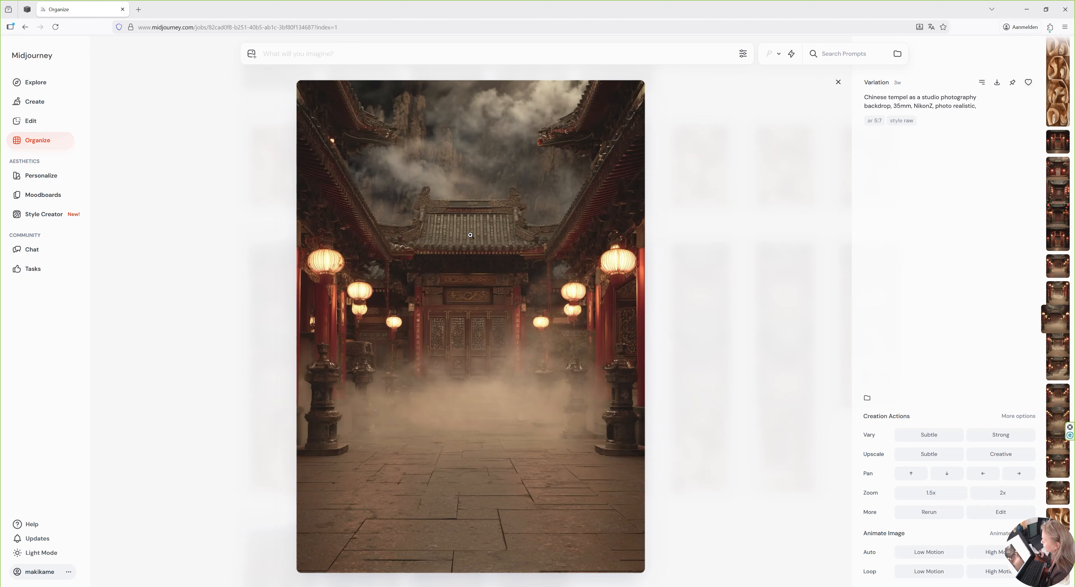
key(Left)
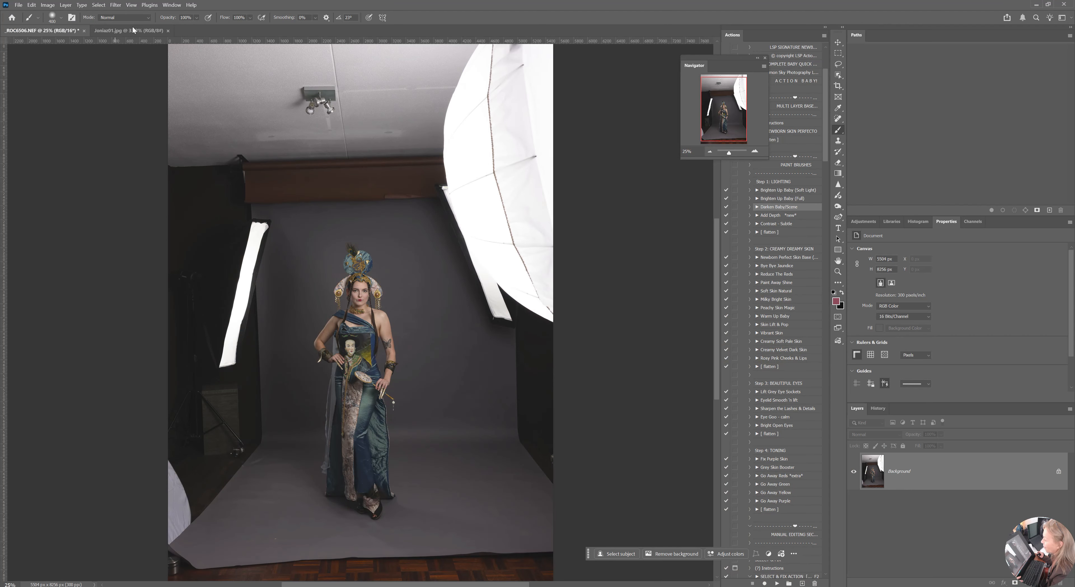
click(134, 30)
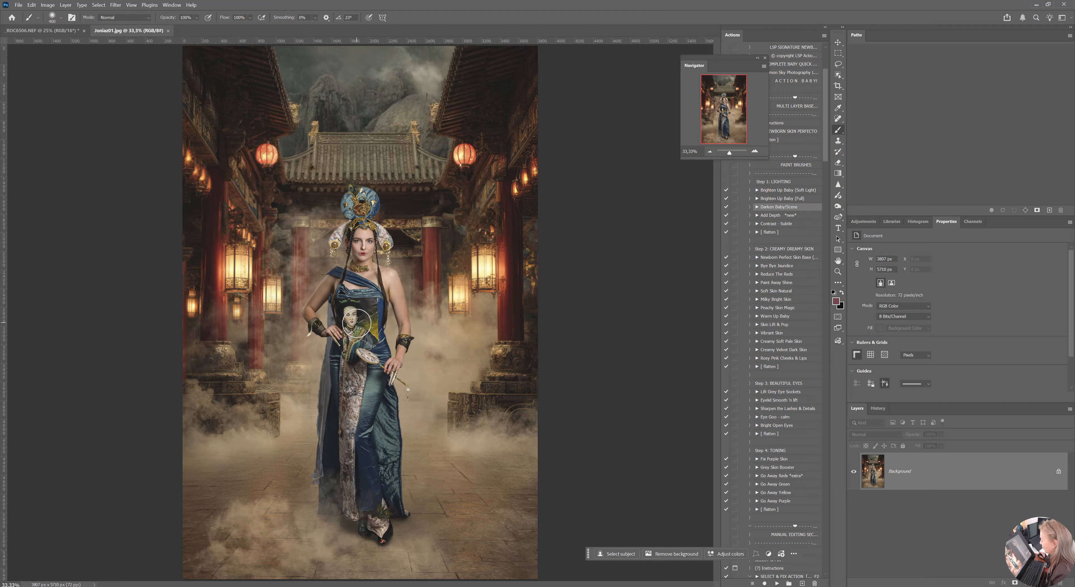
click(42, 31)
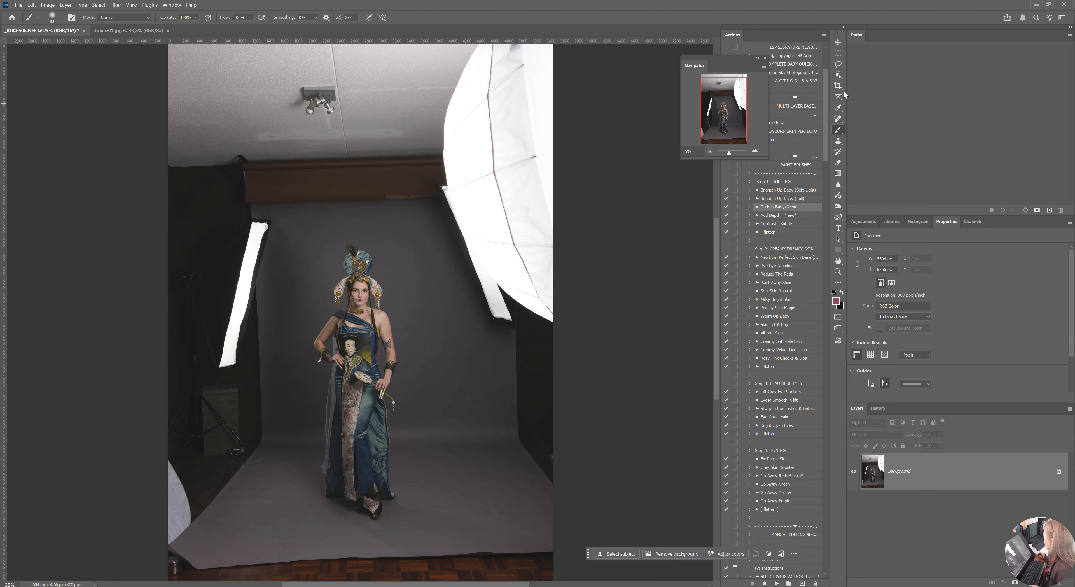
- Crop the studio photo around the full-length model to about 3583 × 5374 px, removing most of the ceiling, softboxes and wooden floor
click(837, 86)
click(710, 152)
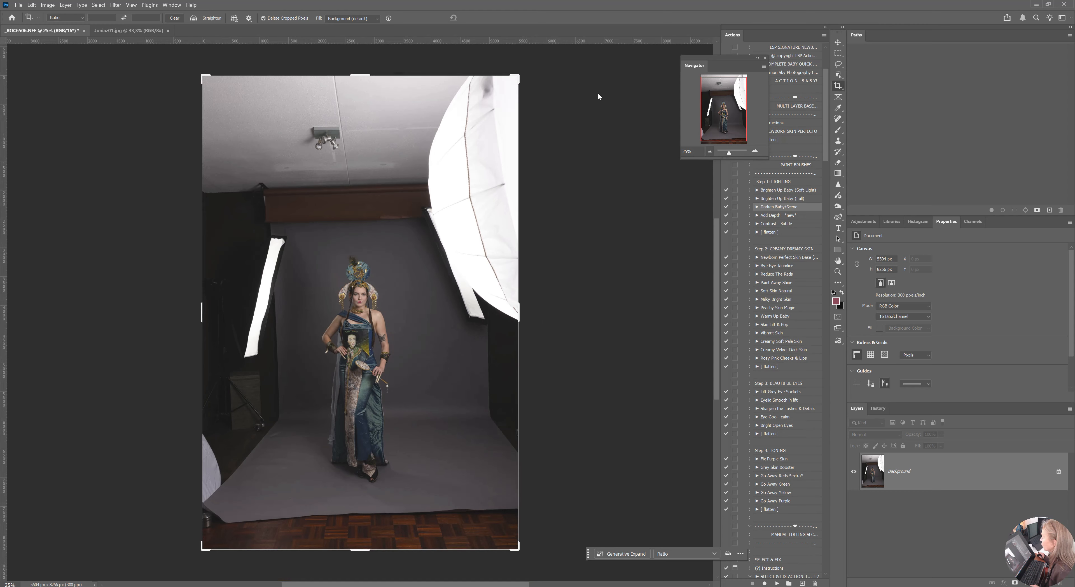
drag(528, 62, 418, 207)
drag(371, 259, 322, 298)
drag(435, 197, 445, 186)
drag(384, 272, 382, 274)
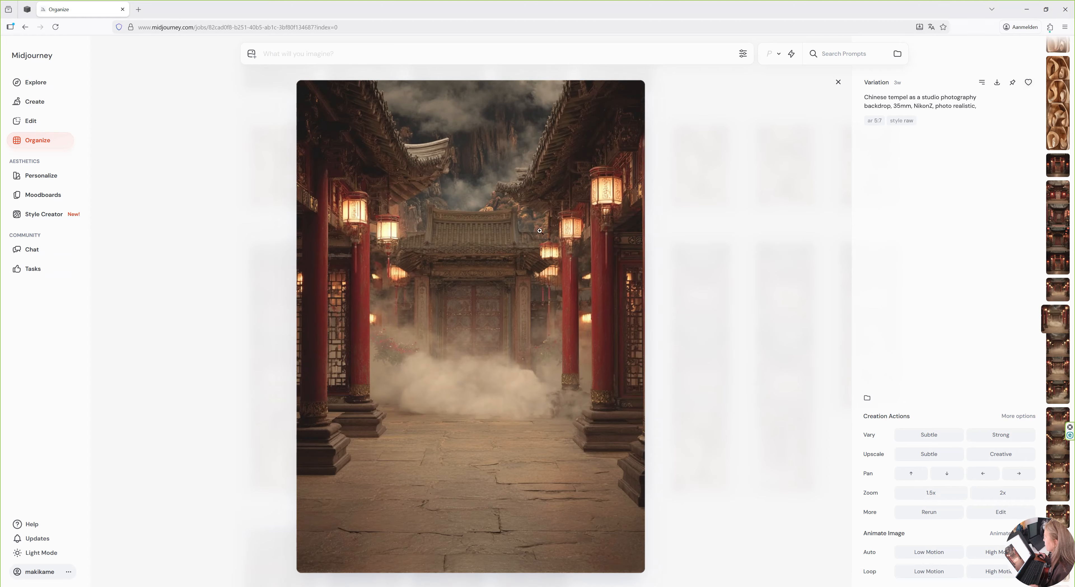
scroll(430, 333, down, 1)
scroll(430, 334, down, 1)
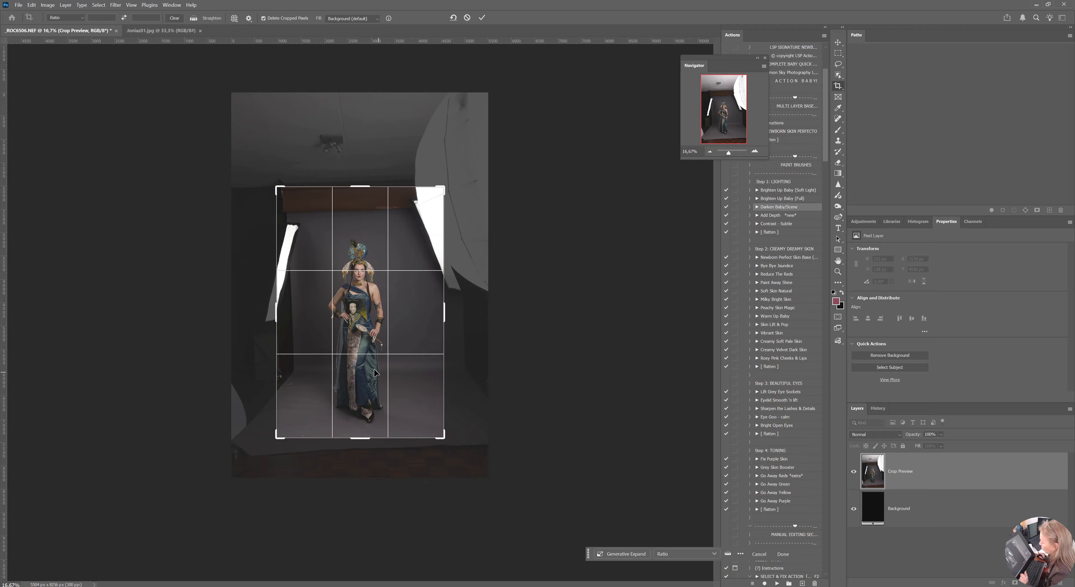
key(Return)
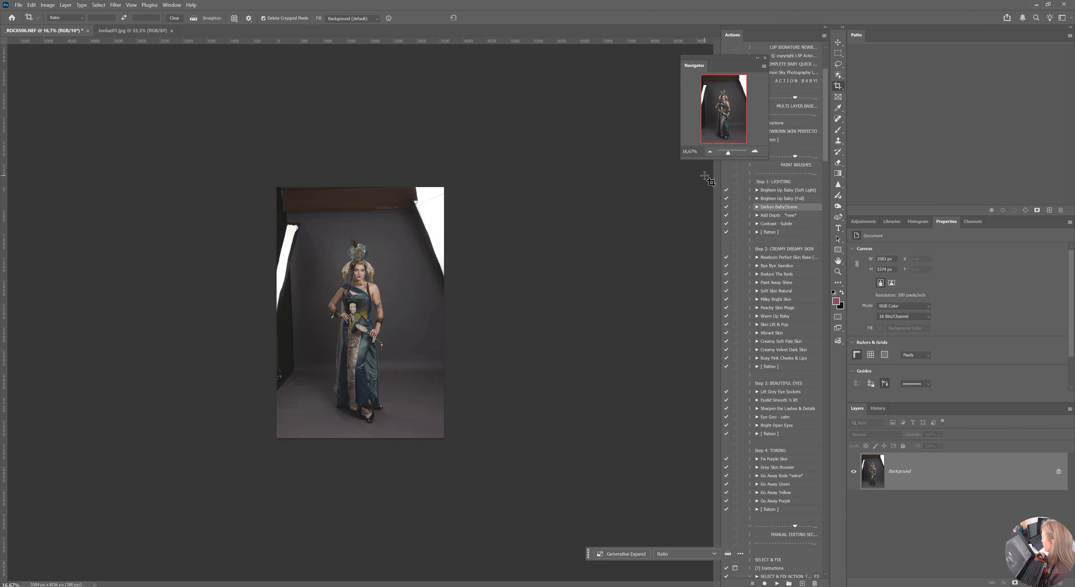
- Export the cropped photo at full size as a JPG with 100% quality, under the file name _ROC6506
click(755, 151)
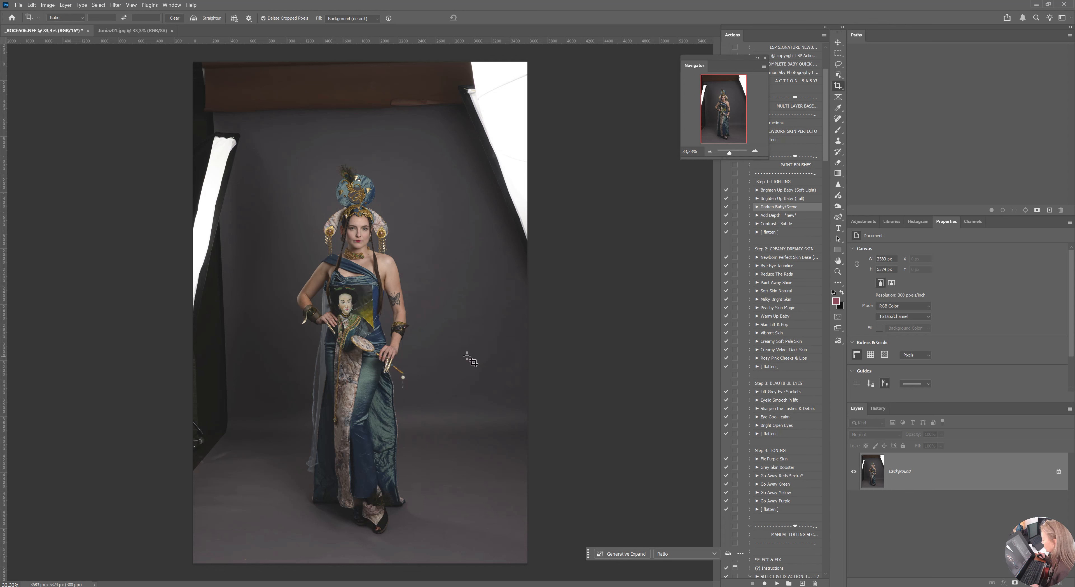
click(19, 5)
mouse_move(69, 149)
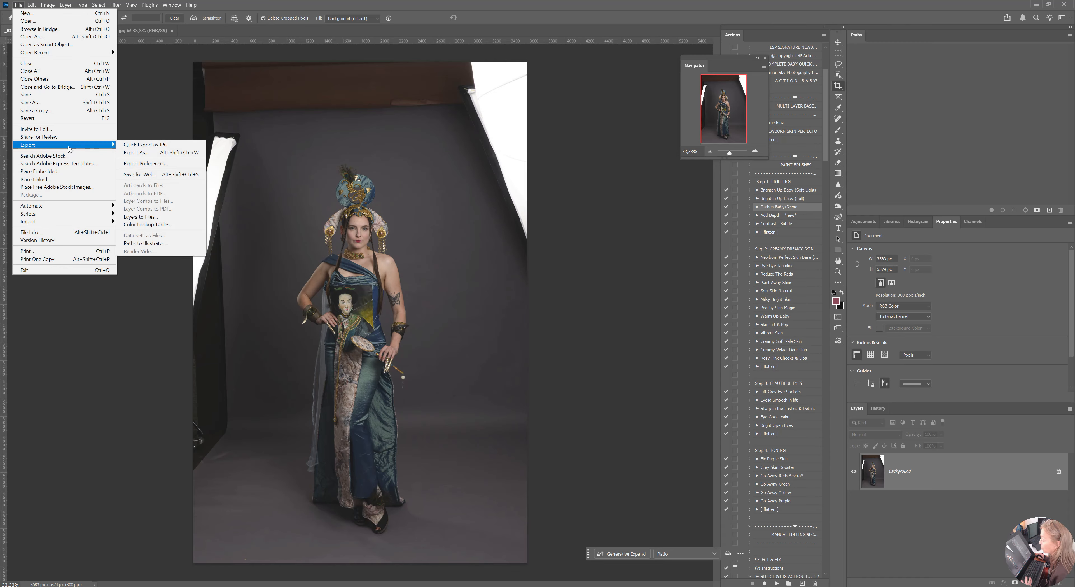
click(149, 153)
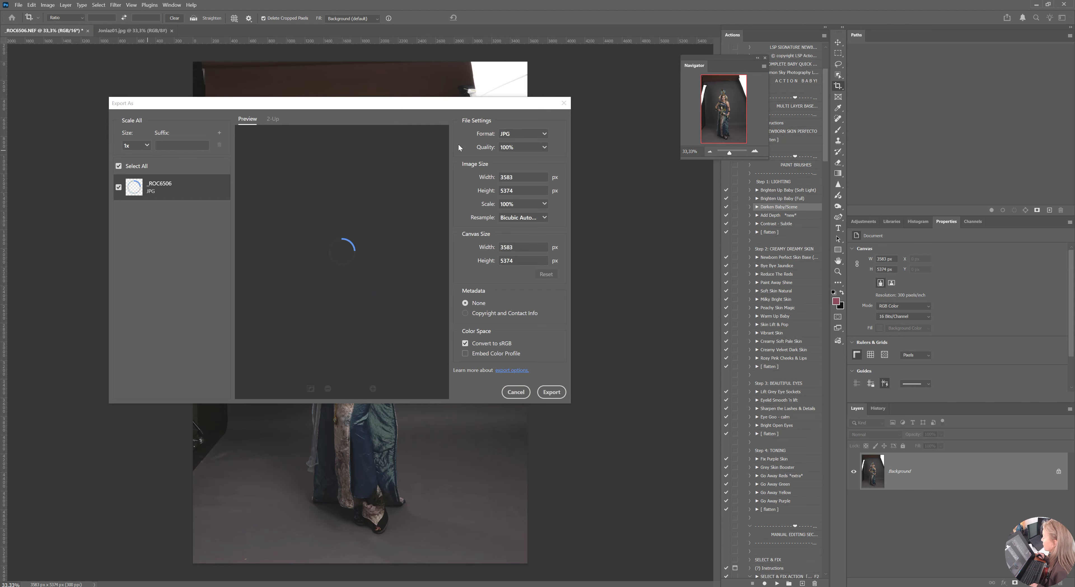
click(552, 392)
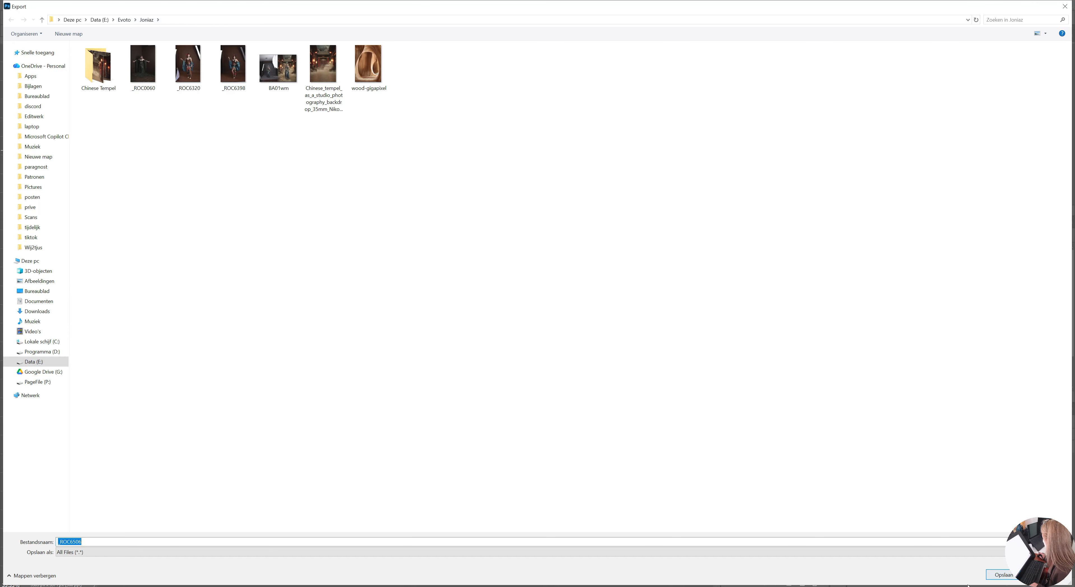
click(1002, 575)
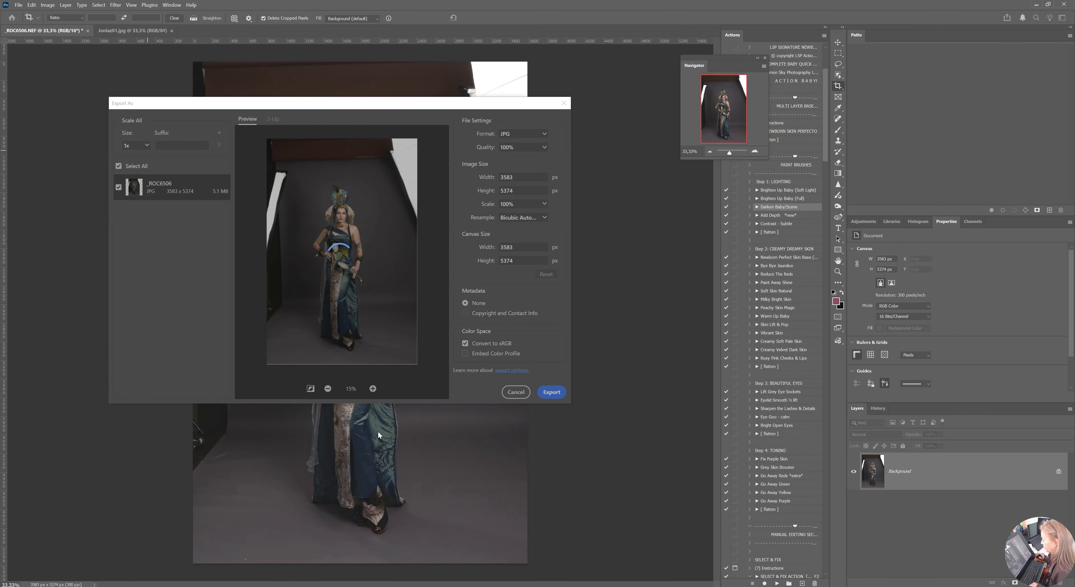
- Switch to Evoto and import the exported _ROC6506 image from the file explorer into the open project
mouse_move(257, 586)
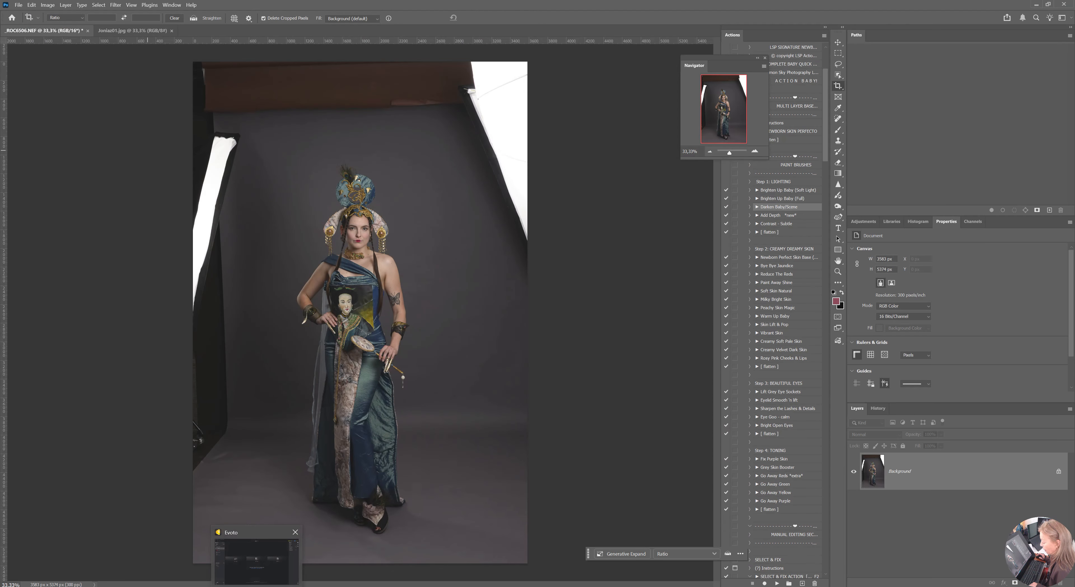
click(257, 561)
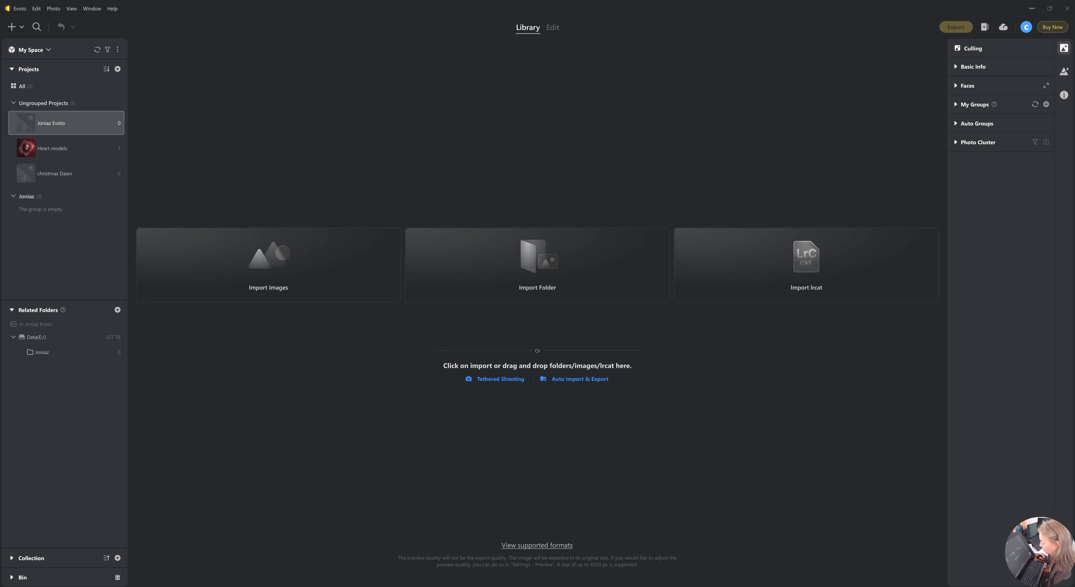
click(220, 586)
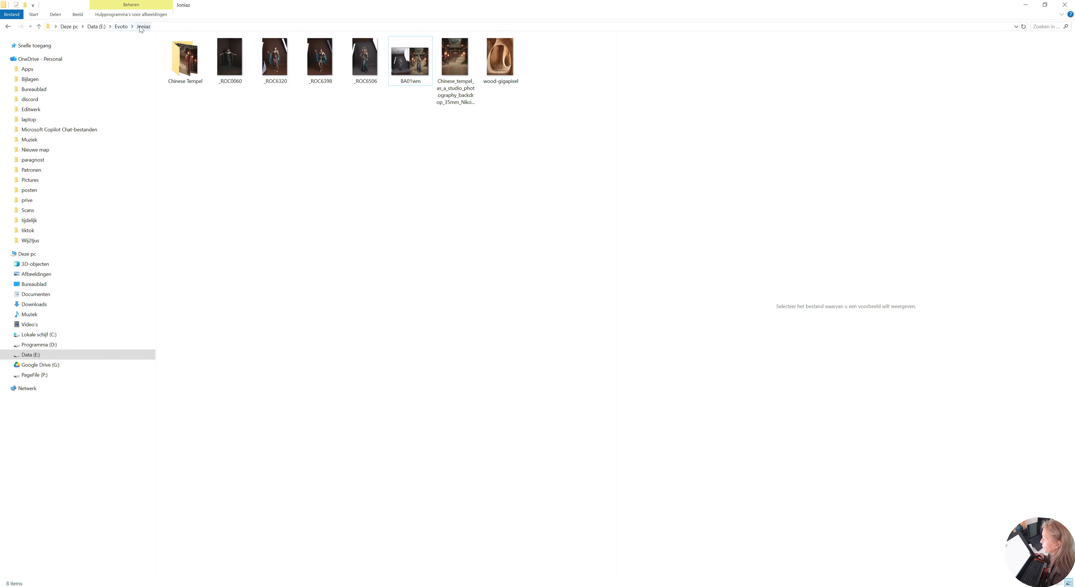
click(364, 58)
drag(364, 59, 279, 243)
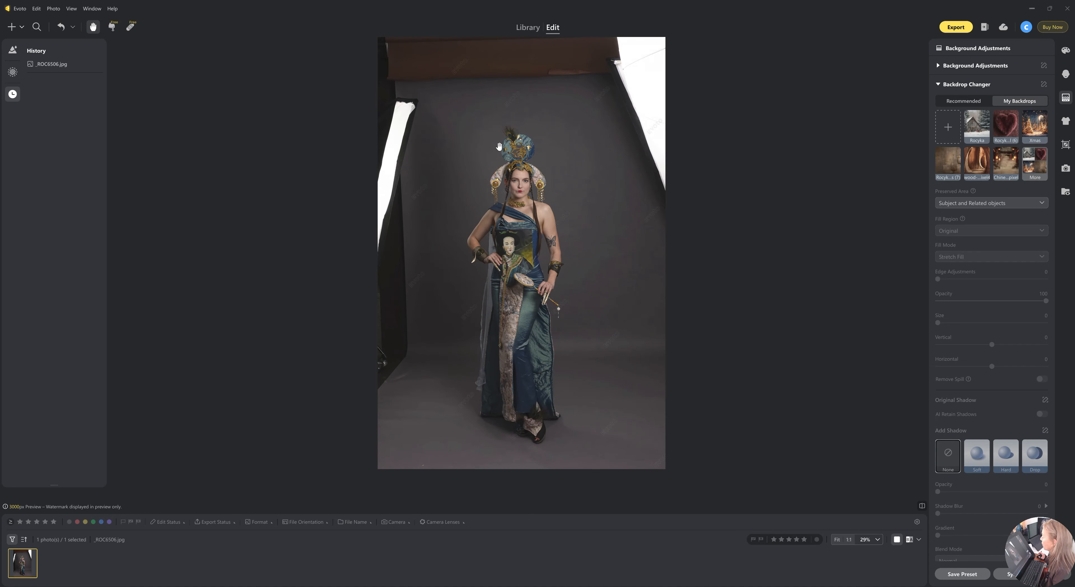
- Examine the imported portrait at different magnifications and review the available color adjustment settings for tone and presence
scroll(497, 144, up, 3)
drag(528, 229, 467, 182)
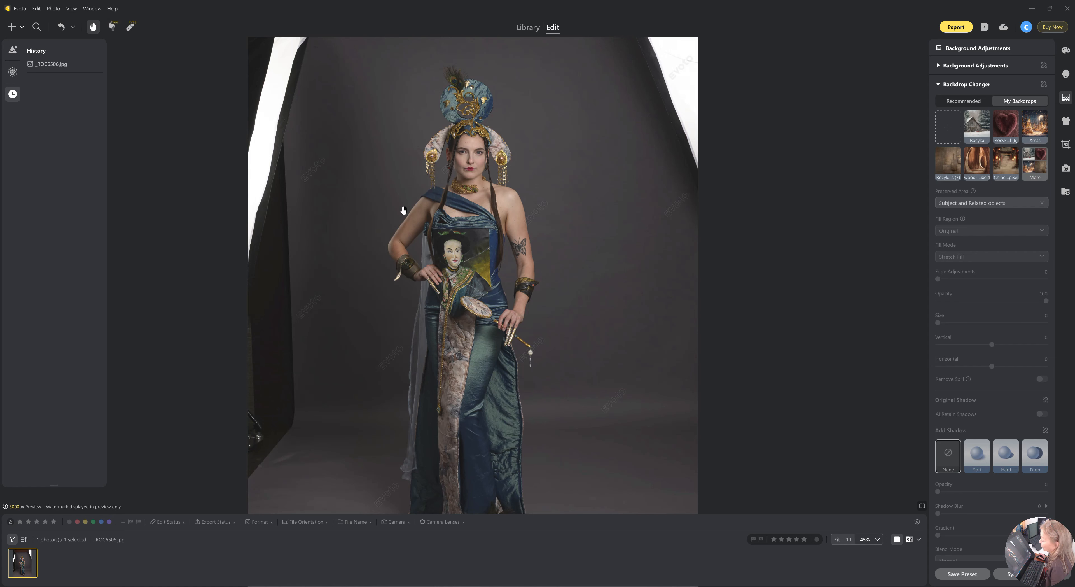
scroll(459, 261, down, 3)
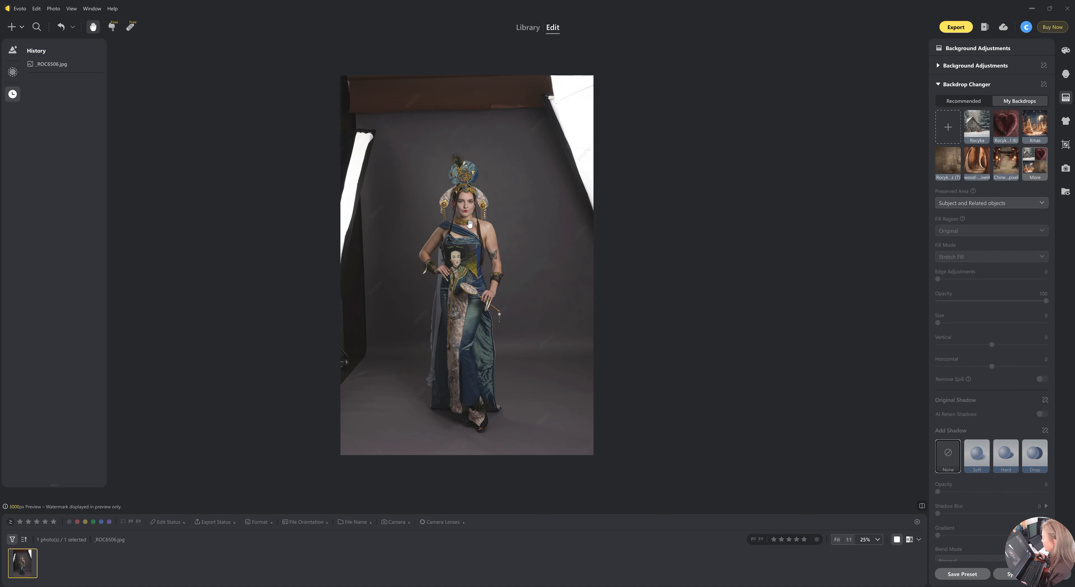
scroll(470, 223, up, 2)
scroll(469, 223, down, 1)
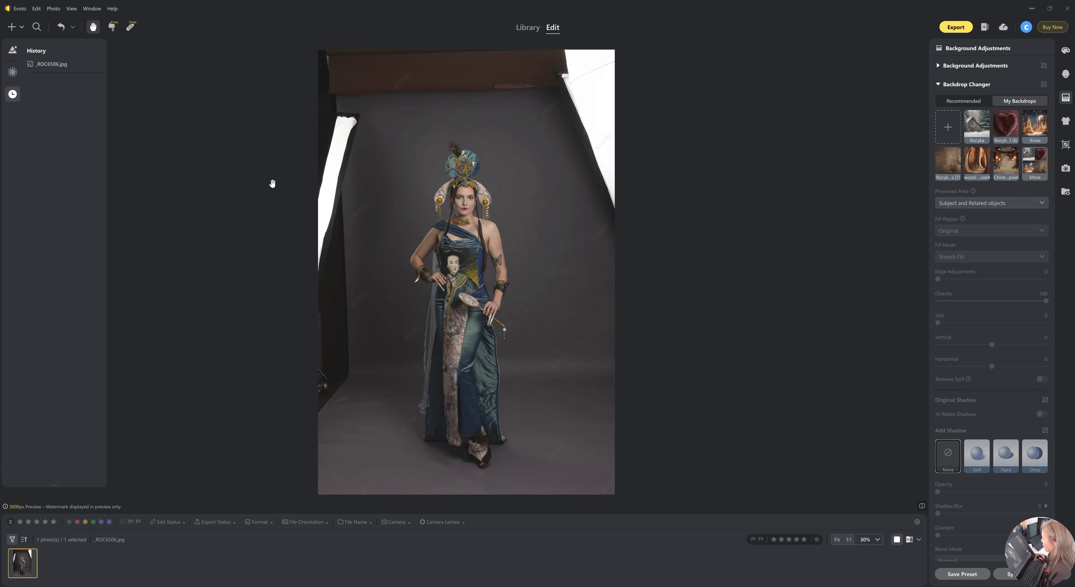
click(1065, 51)
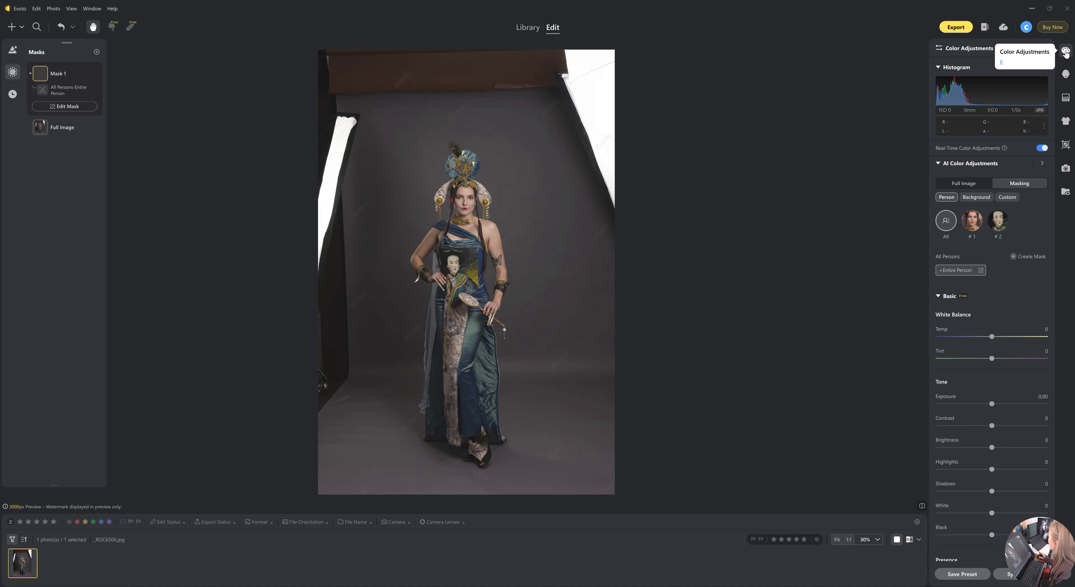
scroll(1008, 281, down, 4)
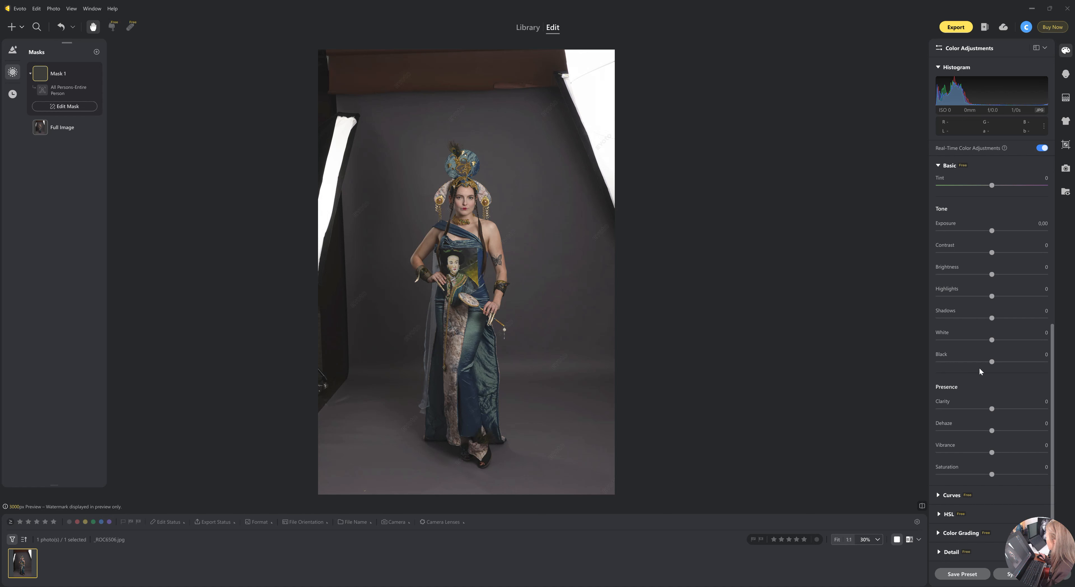
scroll(984, 395, up, 7)
scroll(984, 394, down, 6)
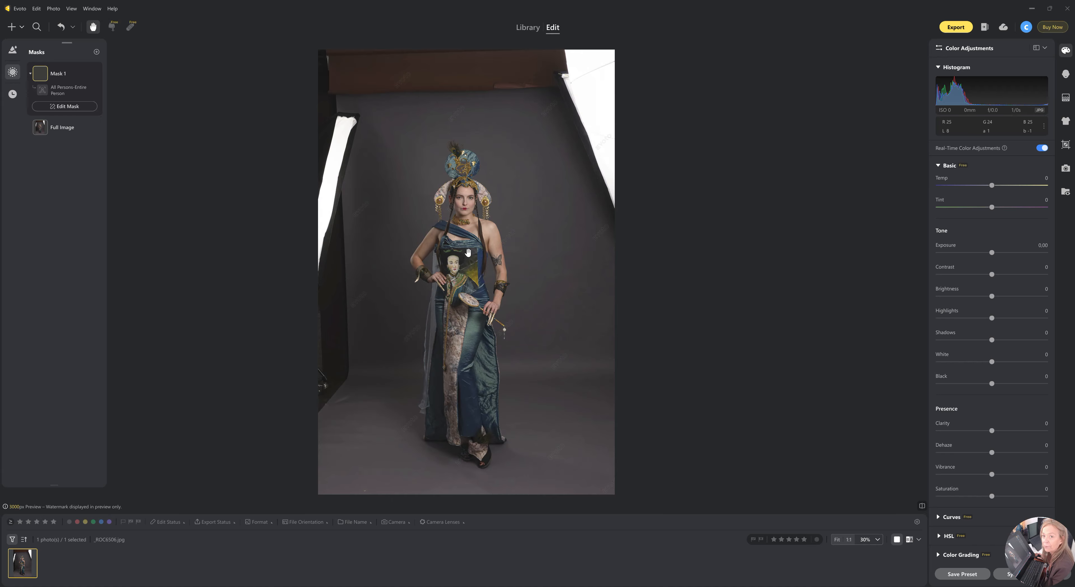
- In the female portrait's face refinement, set Freckles & Acne to 100 and Freckles to 0, and check the effect on the face
click(1066, 75)
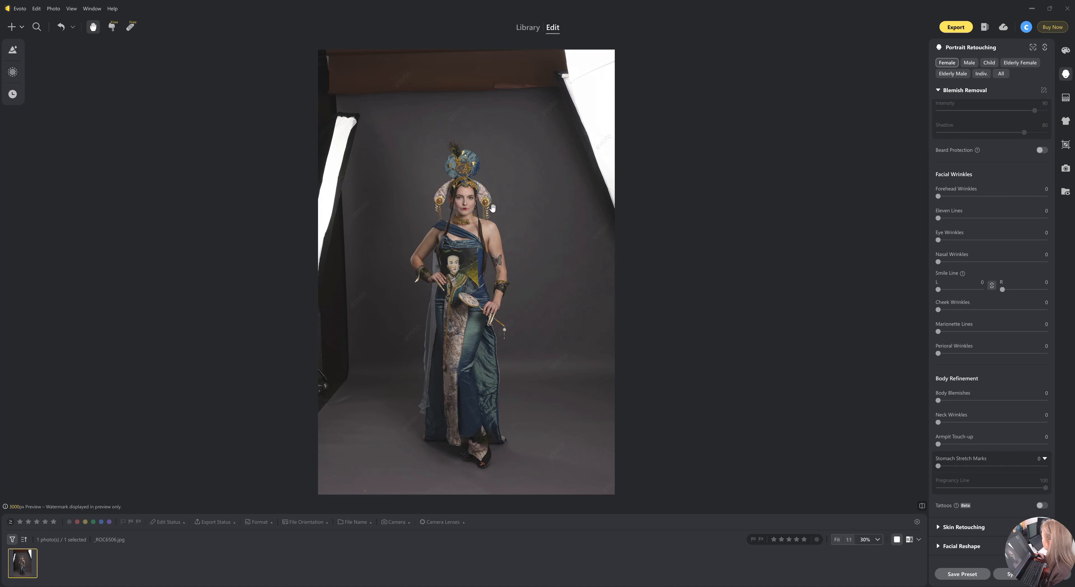
scroll(493, 210, up, 4)
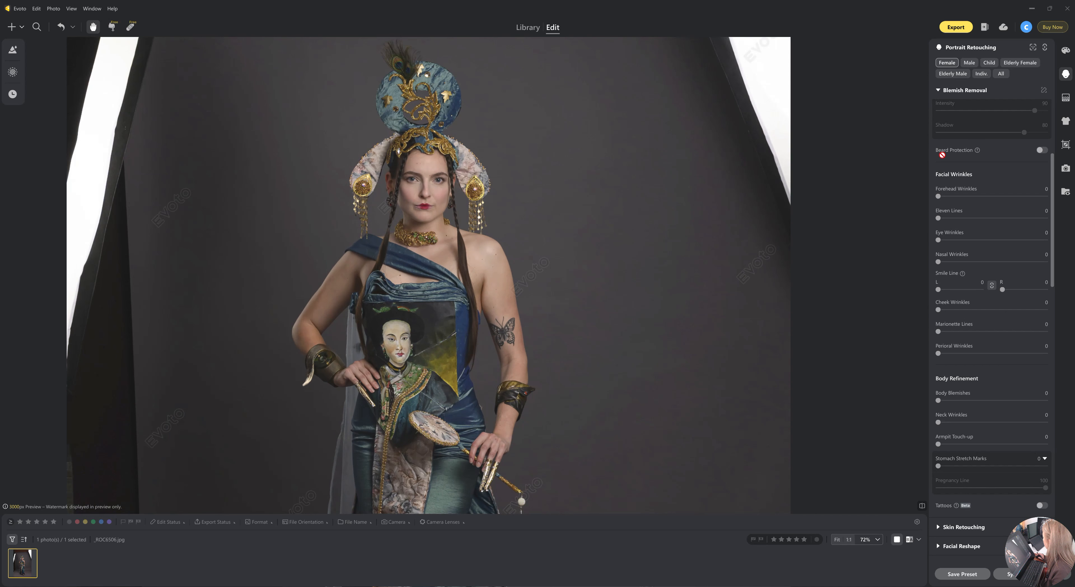
scroll(989, 175, up, 6)
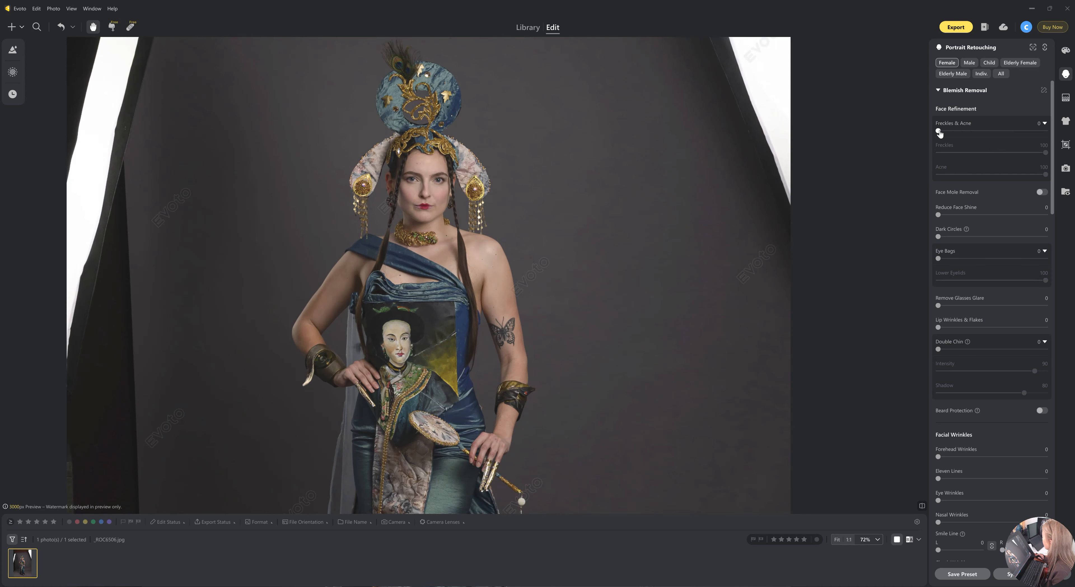
drag(938, 132, 1046, 132)
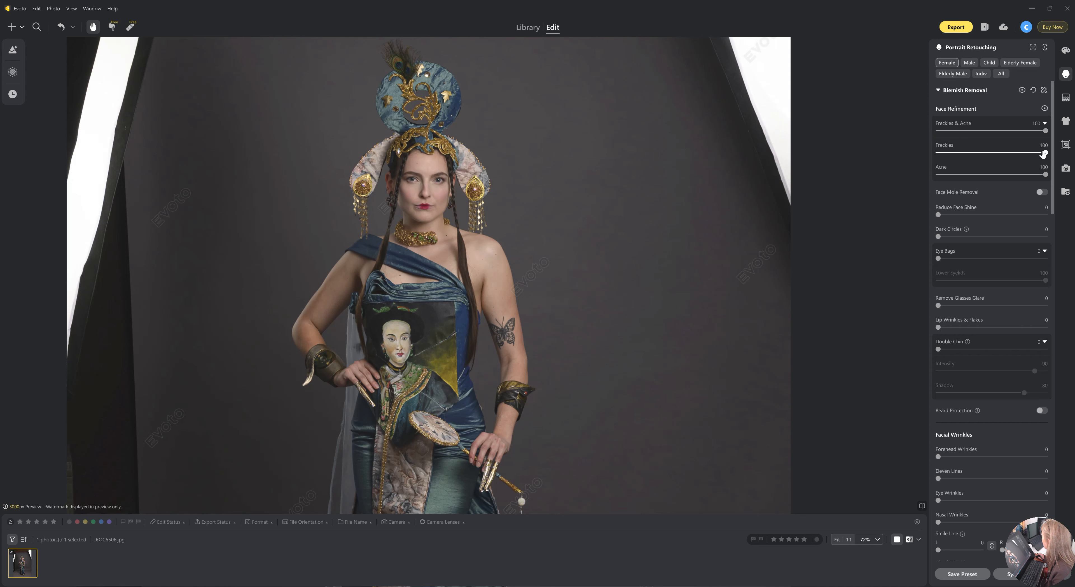
drag(1046, 154, 933, 158)
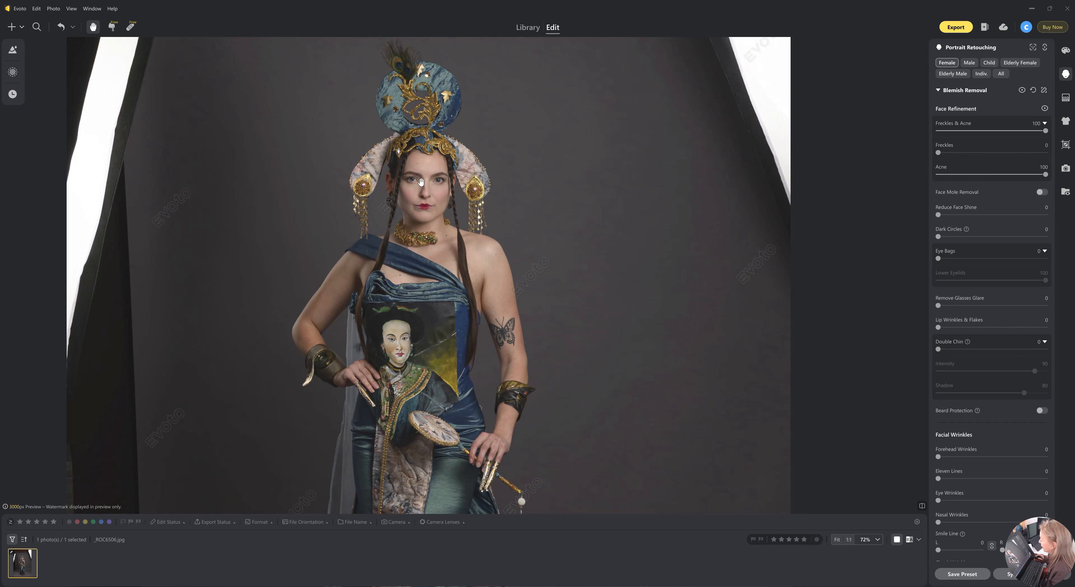
scroll(422, 182, up, 2)
scroll(422, 184, down, 3)
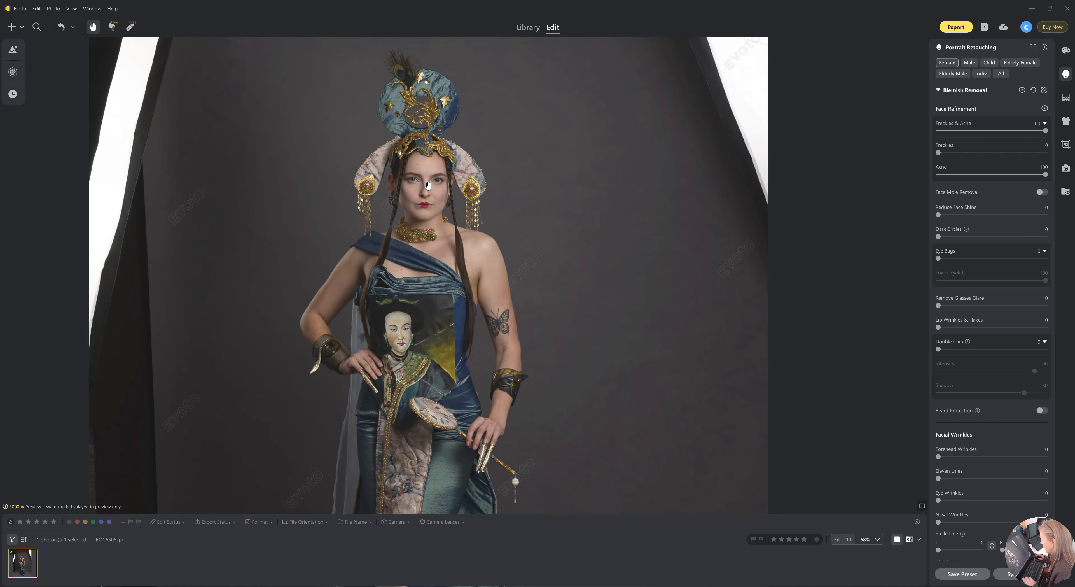
key(space)
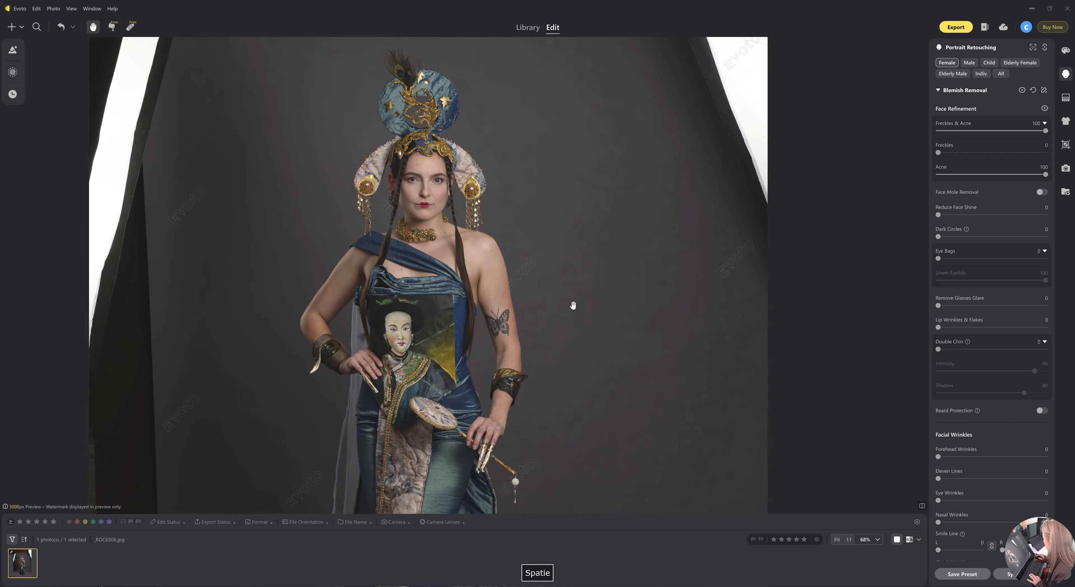
- Go through the facial wrinkle and body refinement settings, and set Armpit Touch-up to 50
key(space)
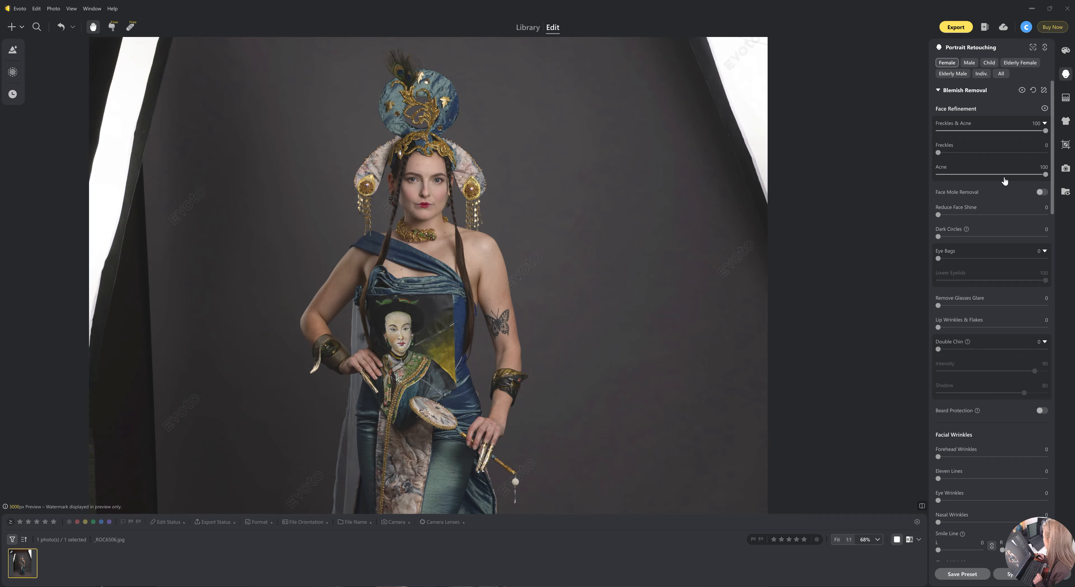
scroll(955, 193, down, 1)
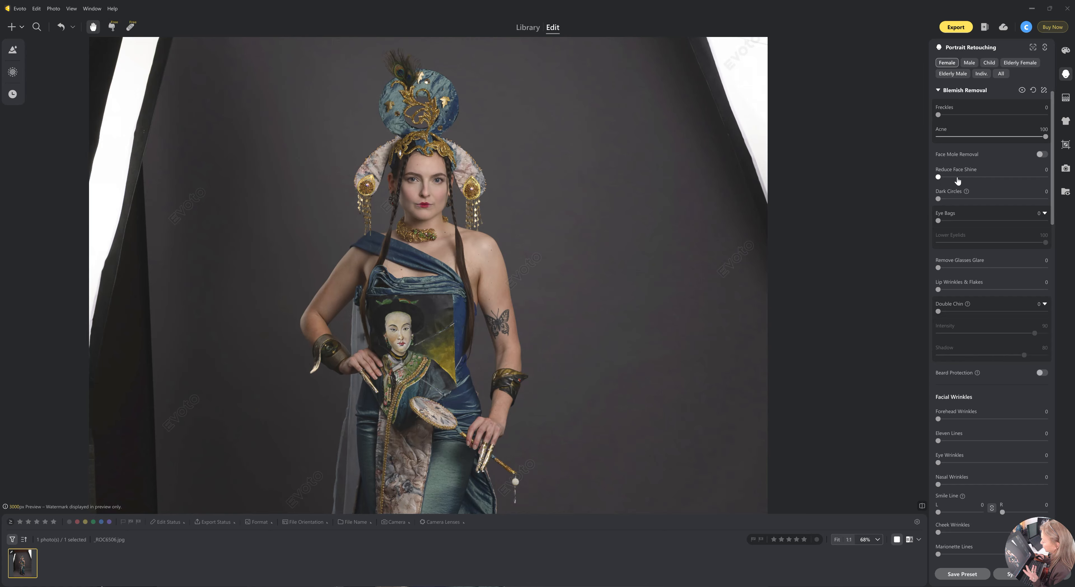
scroll(956, 172, down, 1)
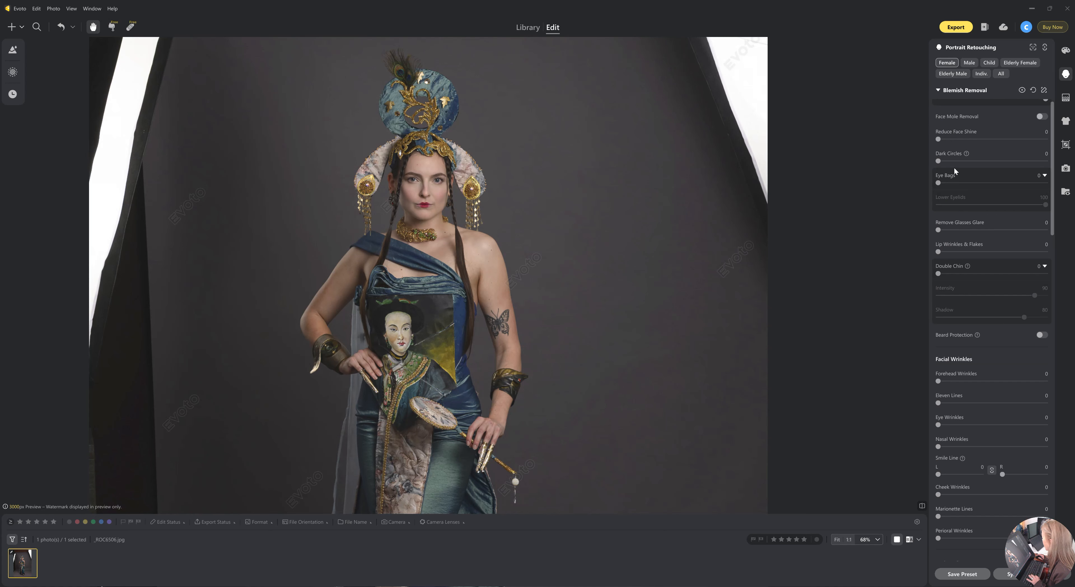
scroll(956, 234, down, 1)
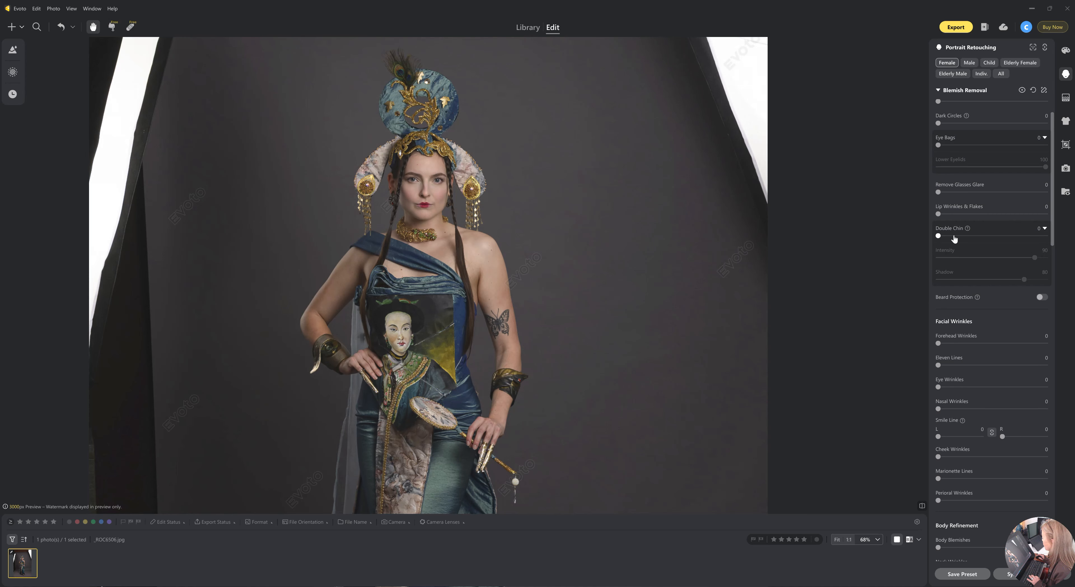
scroll(970, 247, down, 1)
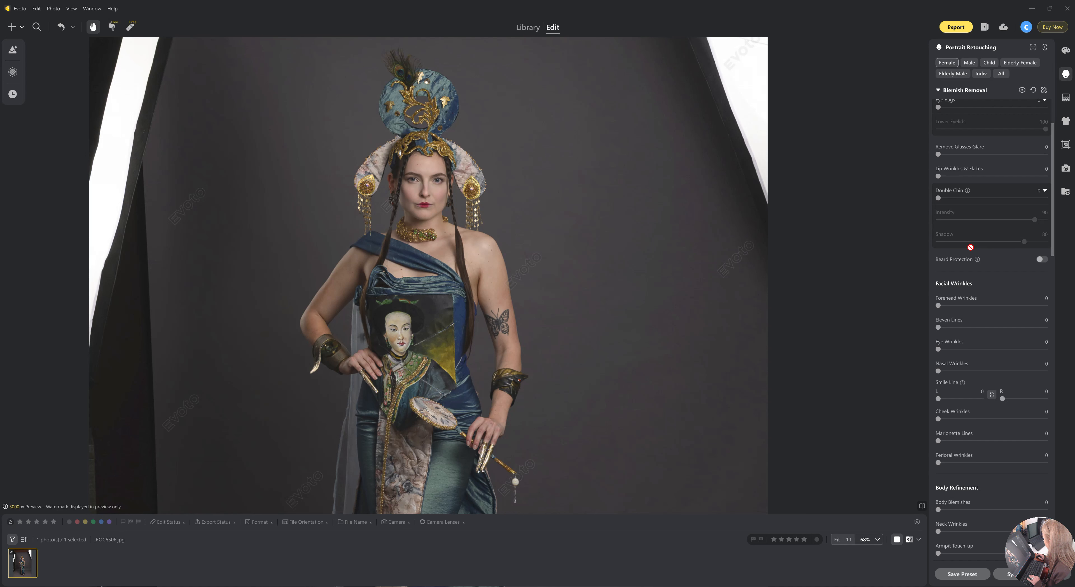
scroll(971, 310, down, 3)
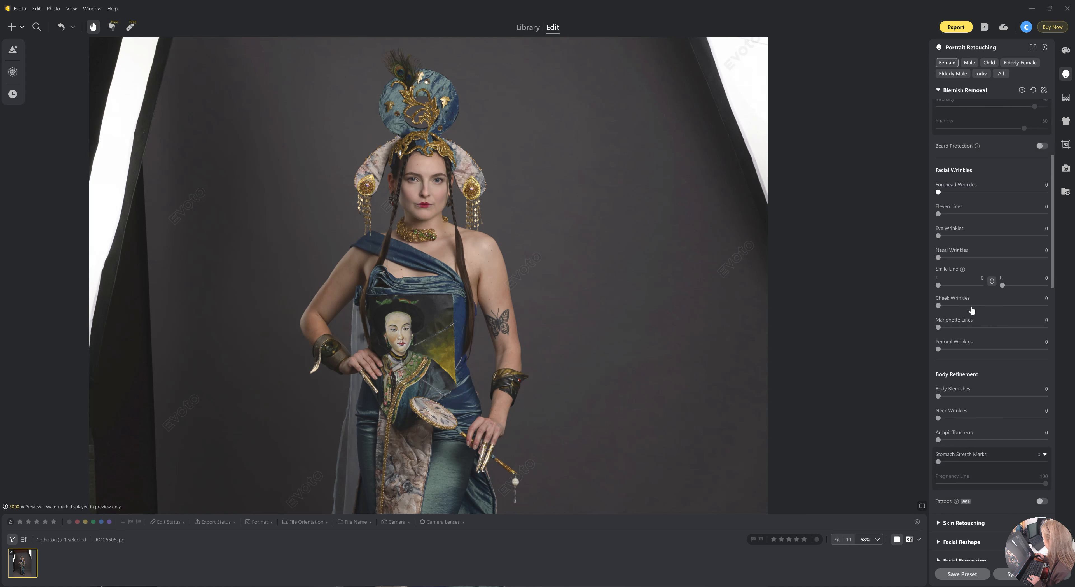
scroll(972, 310, down, 1)
scroll(967, 379, down, 2)
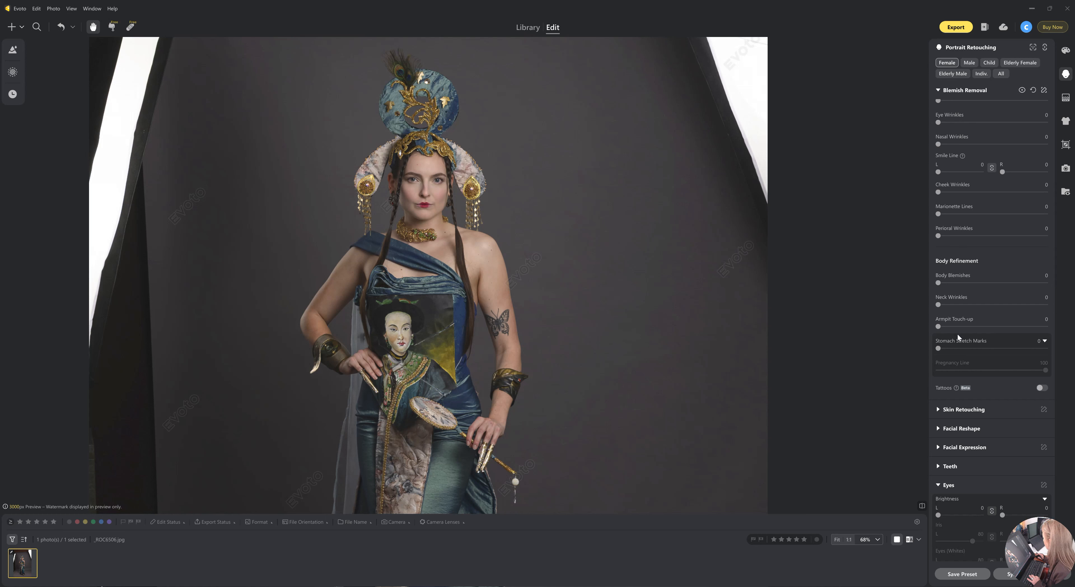
click(983, 328)
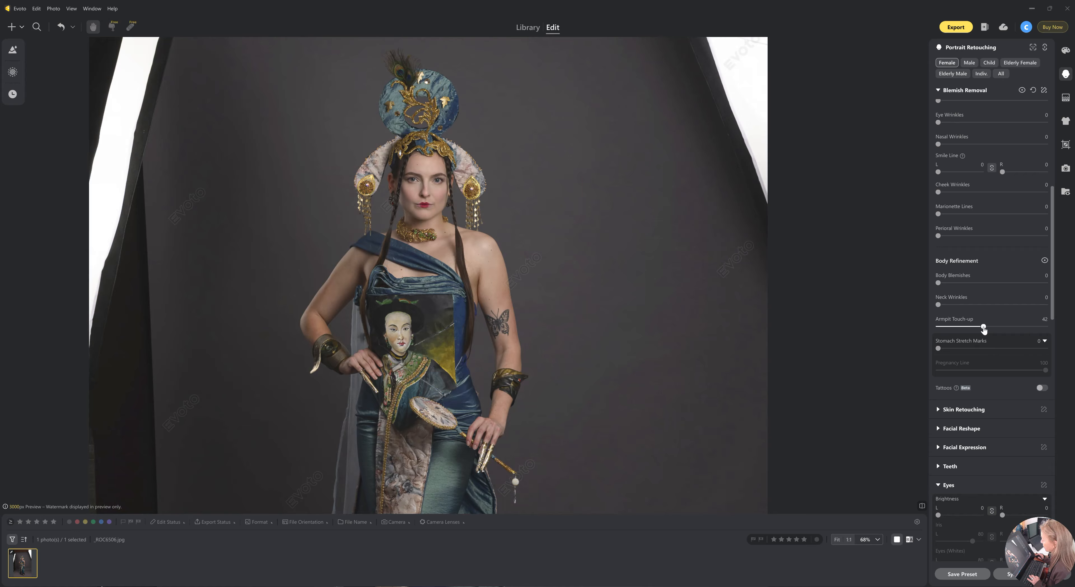
click(992, 328)
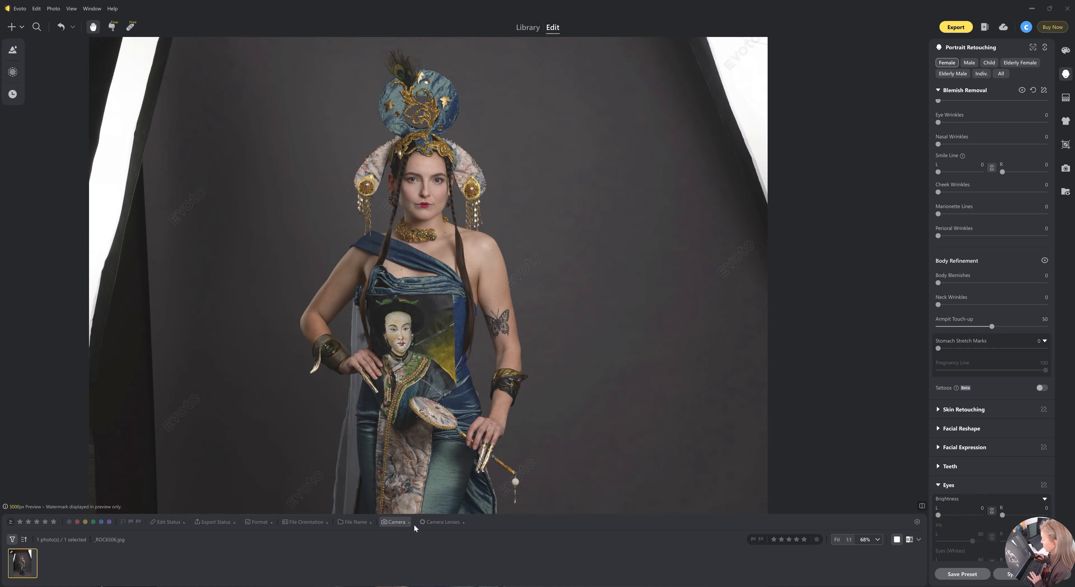
key(space)
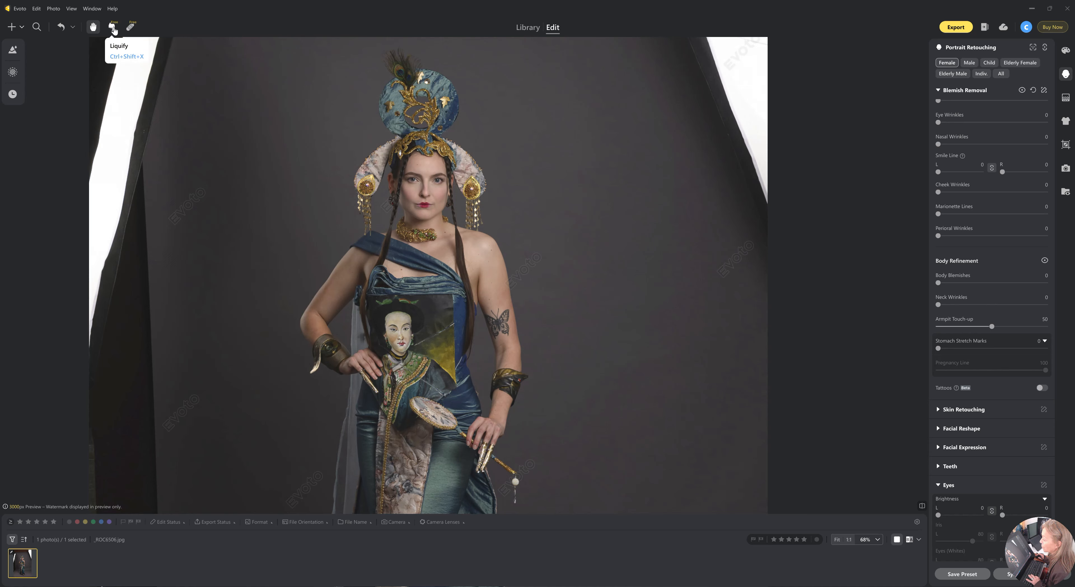
- Start Liquify and set the Forward Warp brush size to 175 for the armpit area of the tattooed arm
click(113, 27)
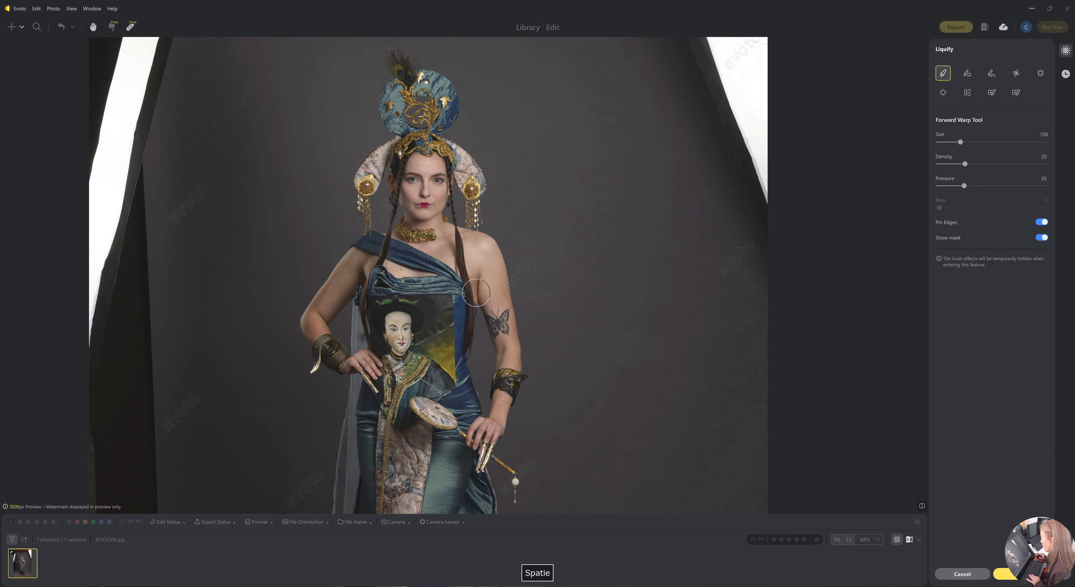
key(bracketright)
key(bracketright)
key(bracketright)
key(bracketright)
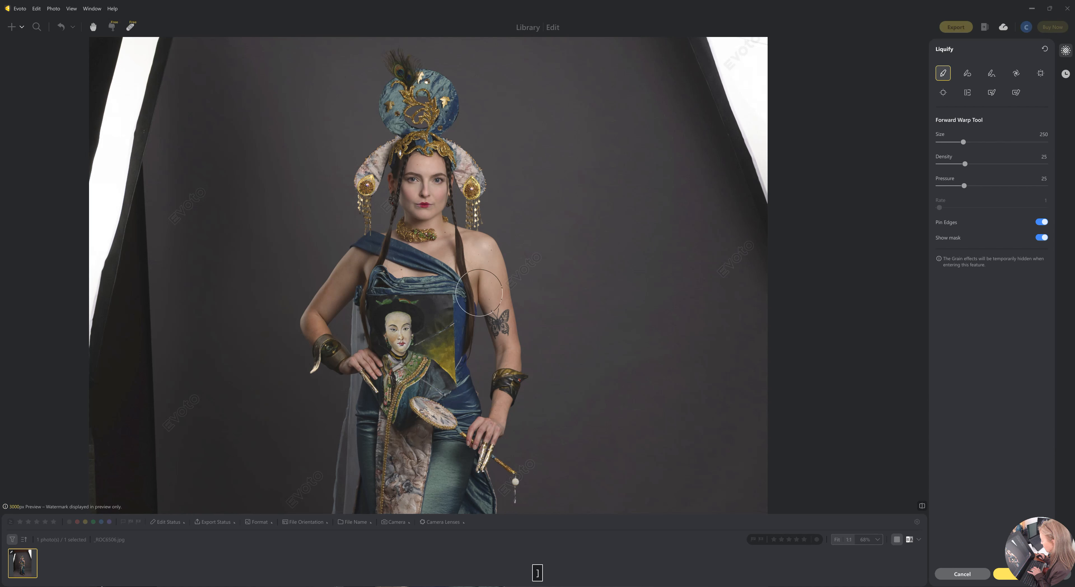
key(bracketleft)
key(bracketleft)
key(bracketleft)
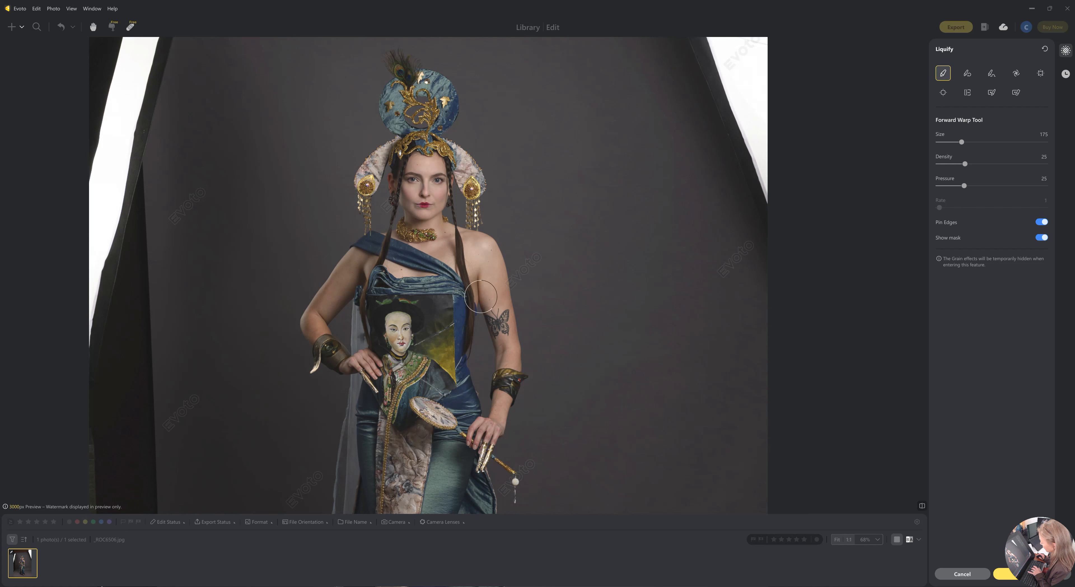
key(space)
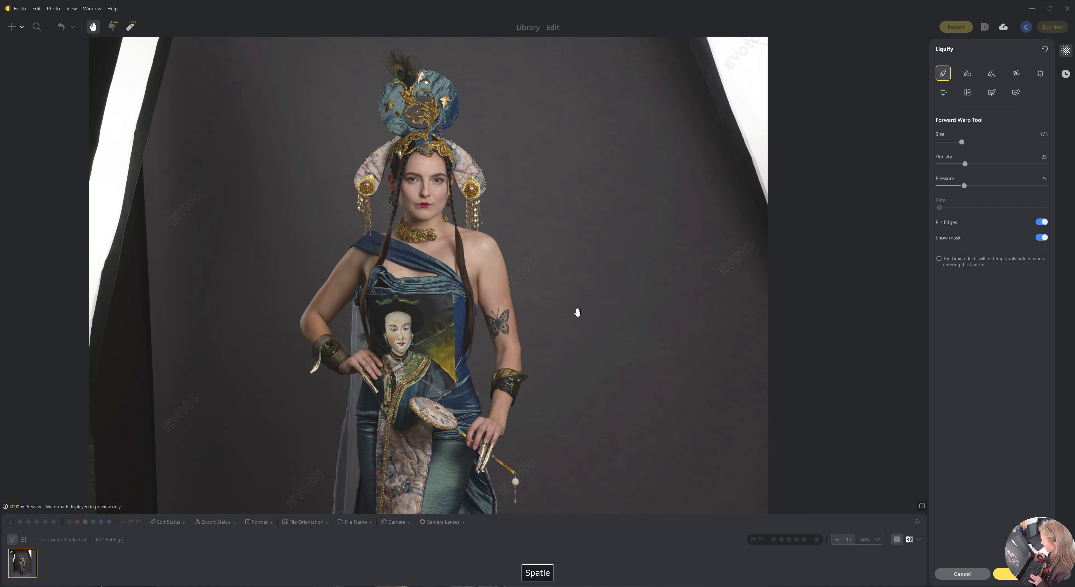
- Resize the Forward Warp brush to 400 for the tattooed upper arm and to 250 for the waist
key(bracketright)
key(bracketright)
key(bracketright)
key(bracketright)
key(bracketright)
key(bracketright)
key(bracketright)
key(bracketright)
key(bracketright)
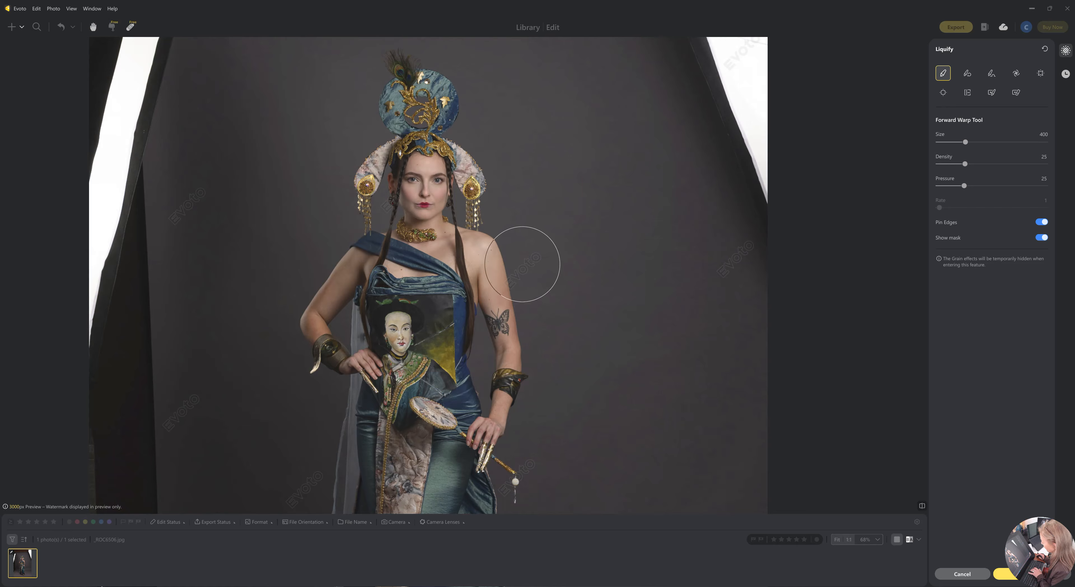
key(bracketleft)
key(bracketleft)
key(bracketleft)
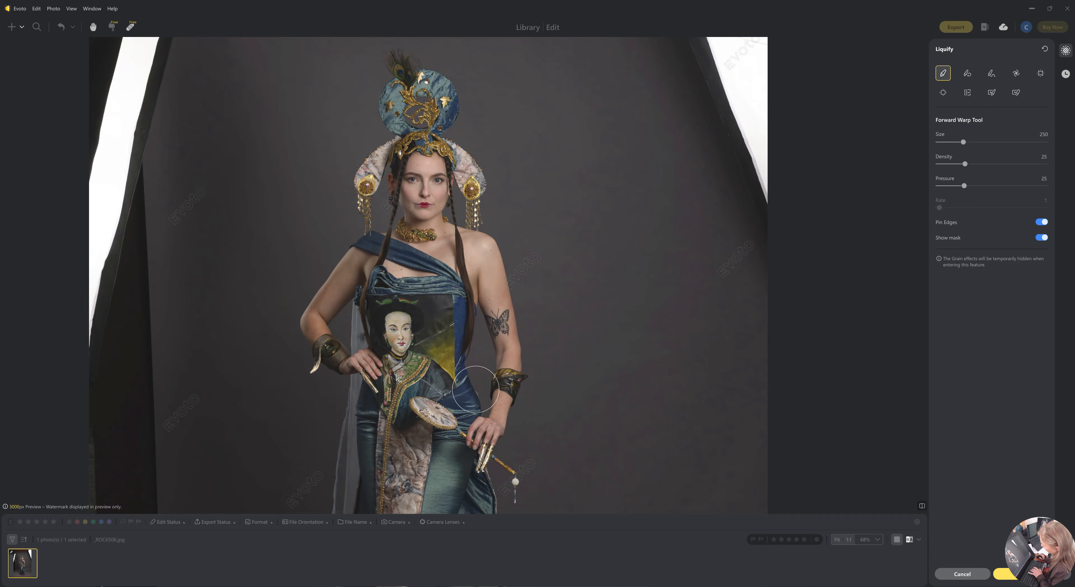
- Check the whole figure in Liquify and apply the Liquify adjustments
scroll(529, 401, down, 4)
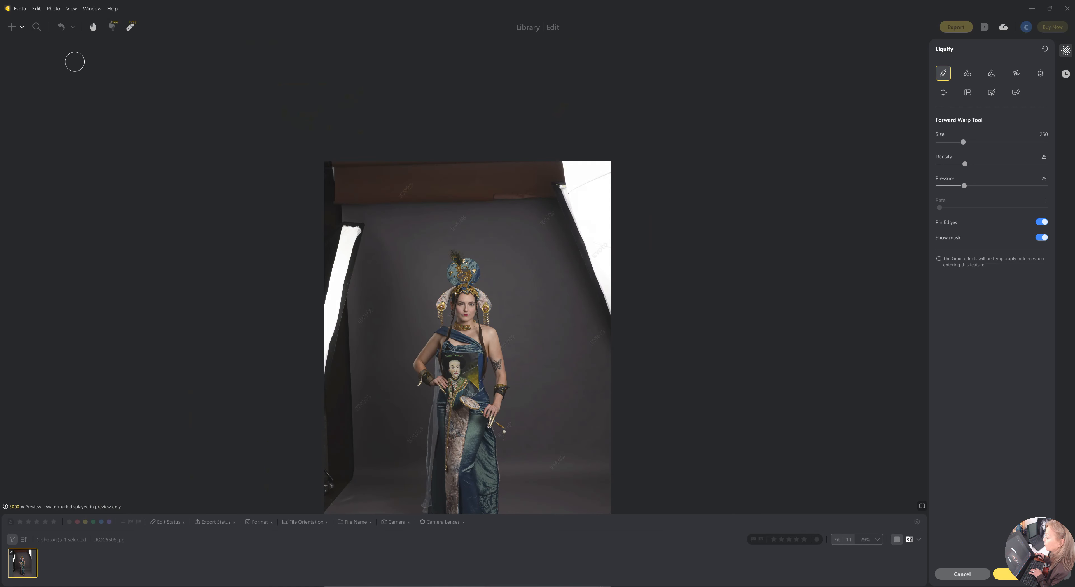
click(91, 27)
drag(458, 365, 439, 257)
scroll(439, 257, up, 3)
key(space)
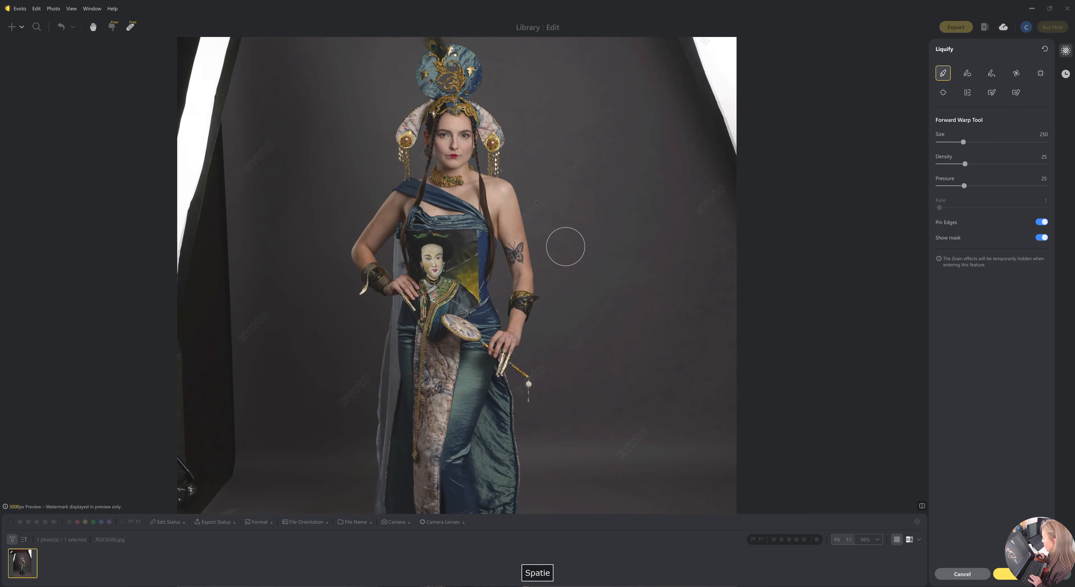
click(1007, 575)
key(space)
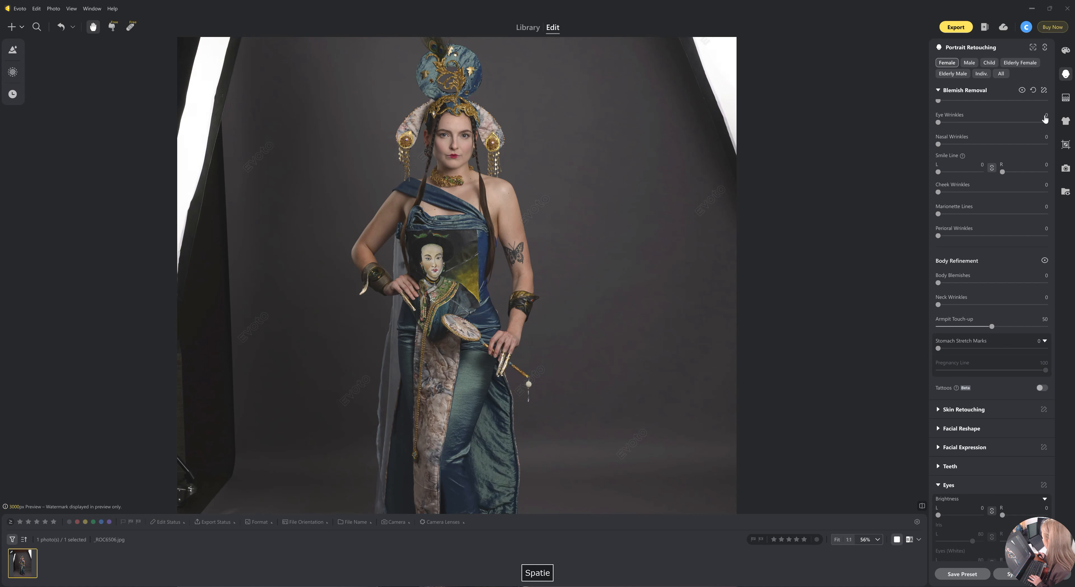
- Expand the Skin Retouching settings and review the facial skin, body skin, skin texture and skin tone options
scroll(1005, 276, down, 1)
scroll(1004, 285, down, 1)
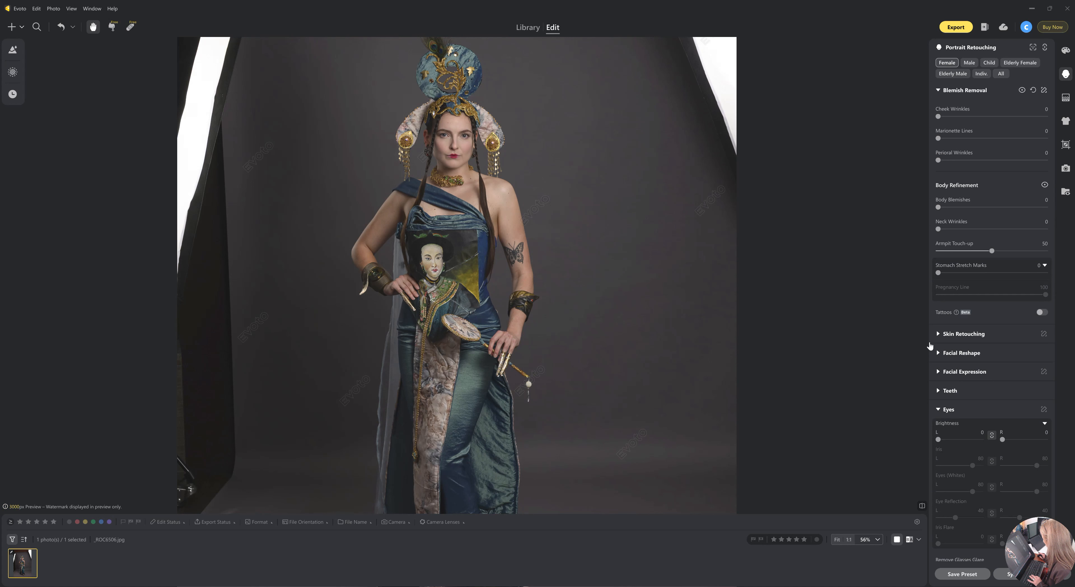
click(938, 335)
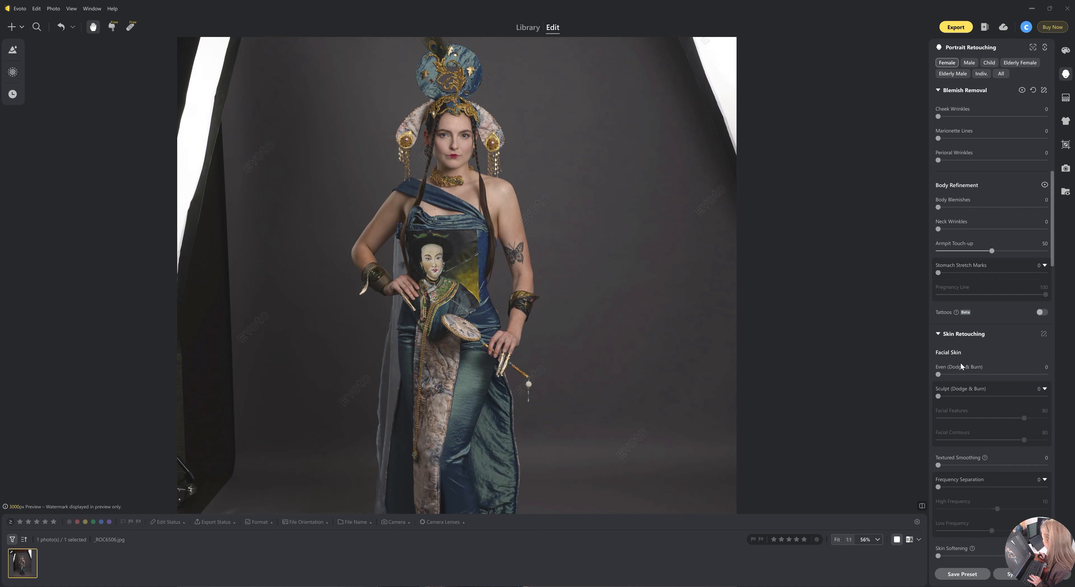
scroll(960, 362, down, 1)
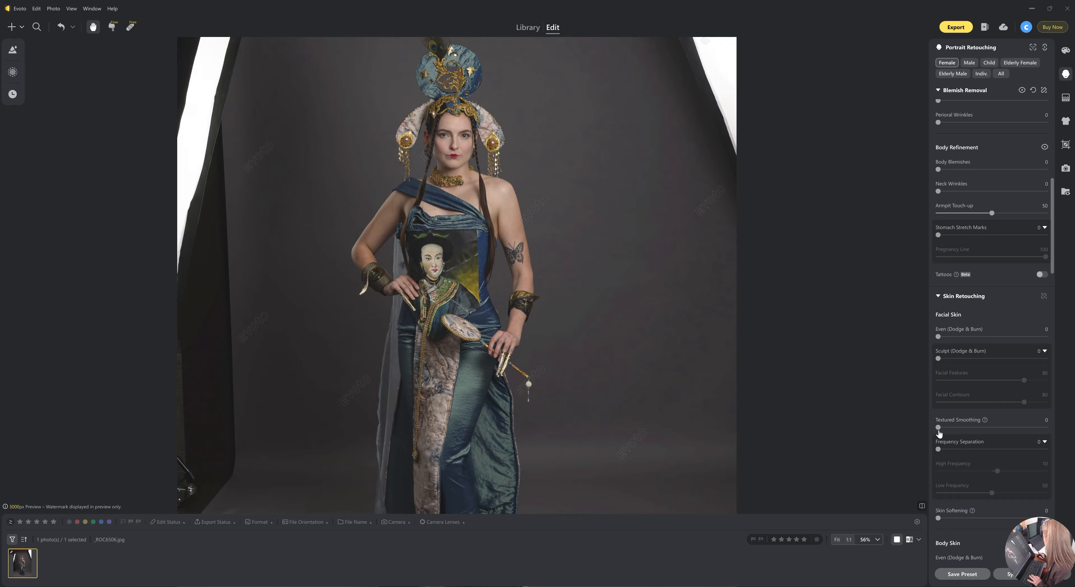
scroll(940, 385, down, 1)
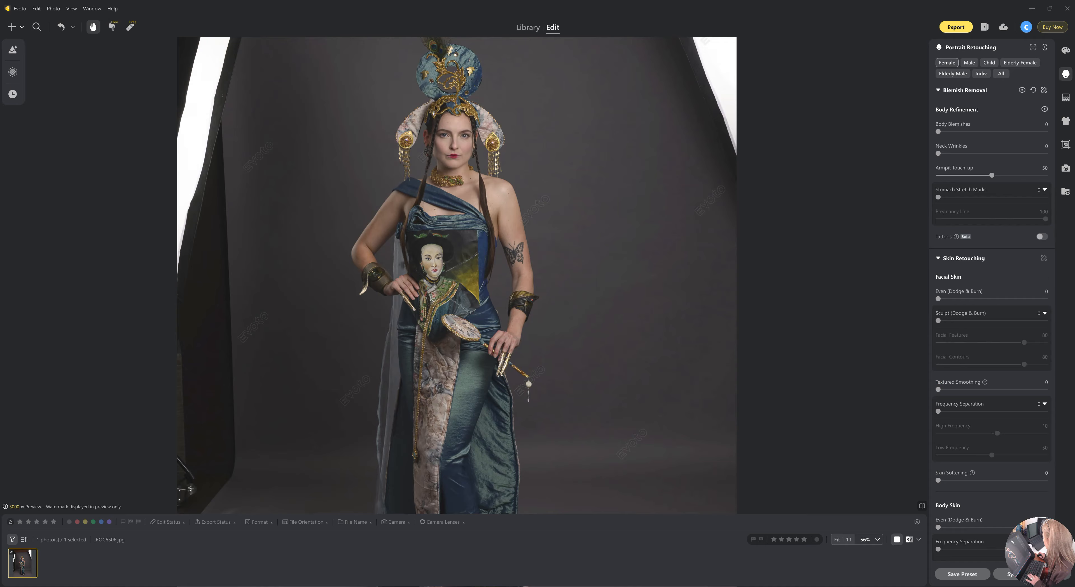
scroll(971, 439, down, 4)
scroll(970, 438, down, 2)
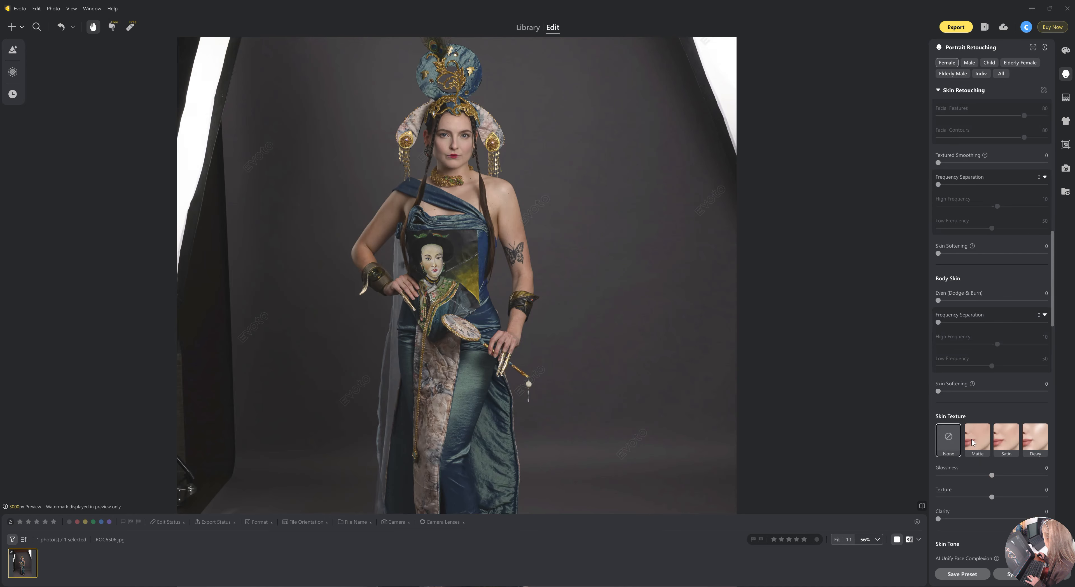
scroll(941, 422, down, 2)
scroll(941, 423, down, 3)
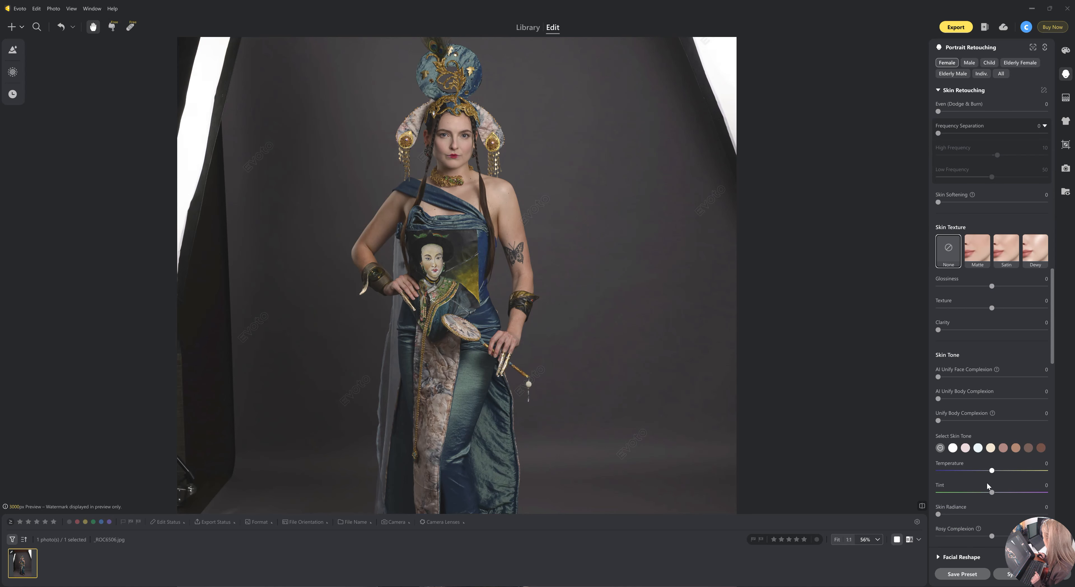
scroll(904, 443, down, 3)
- Set the eye Brightness to 25 for both eyes and check the effect on the portrait
scroll(931, 455, down, 4)
scroll(580, 346, up, 3)
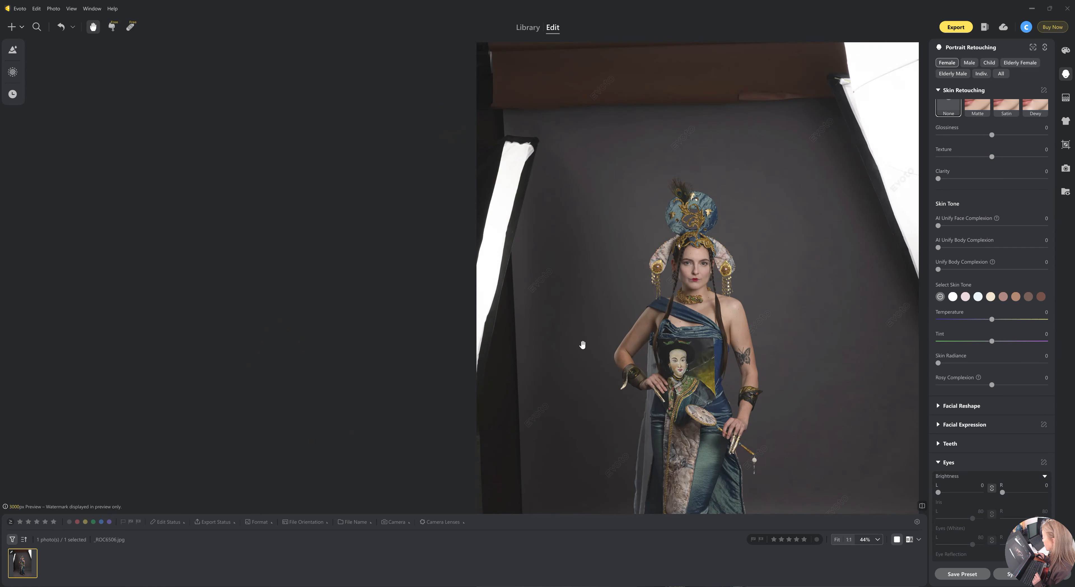
scroll(580, 346, up, 3)
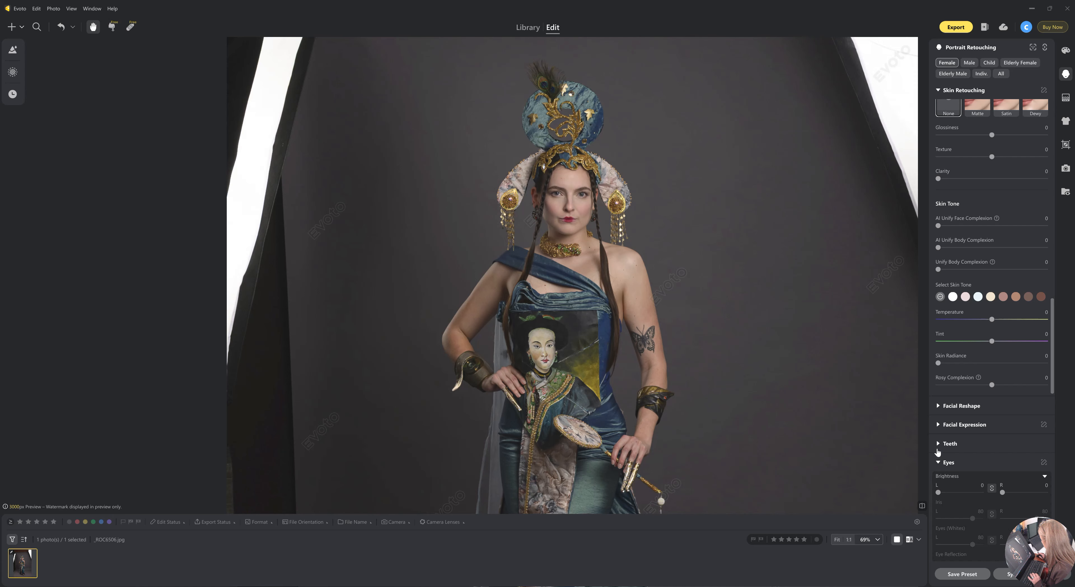
scroll(975, 451, down, 1)
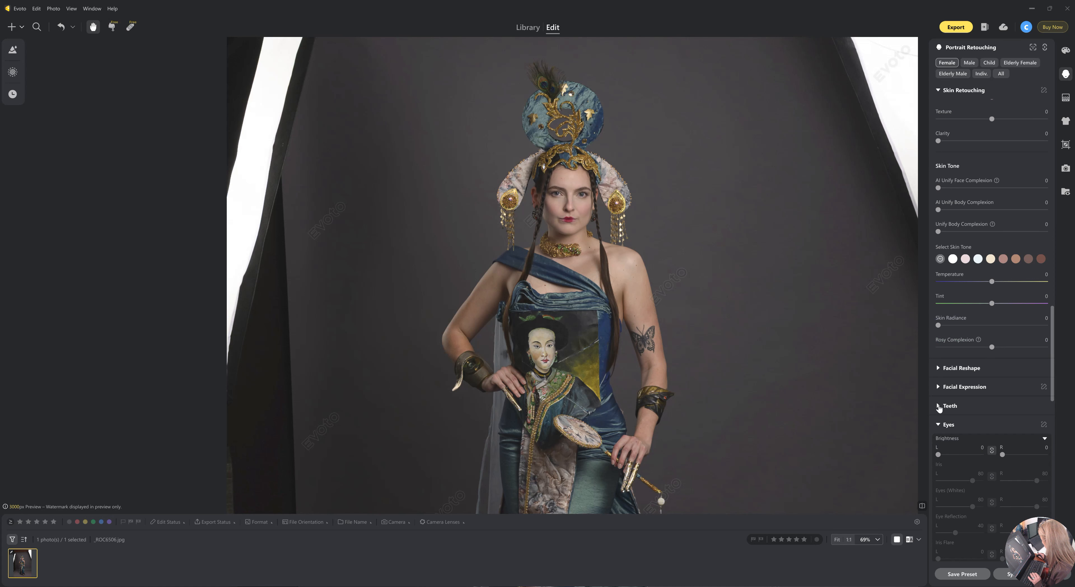
drag(941, 458, 951, 456)
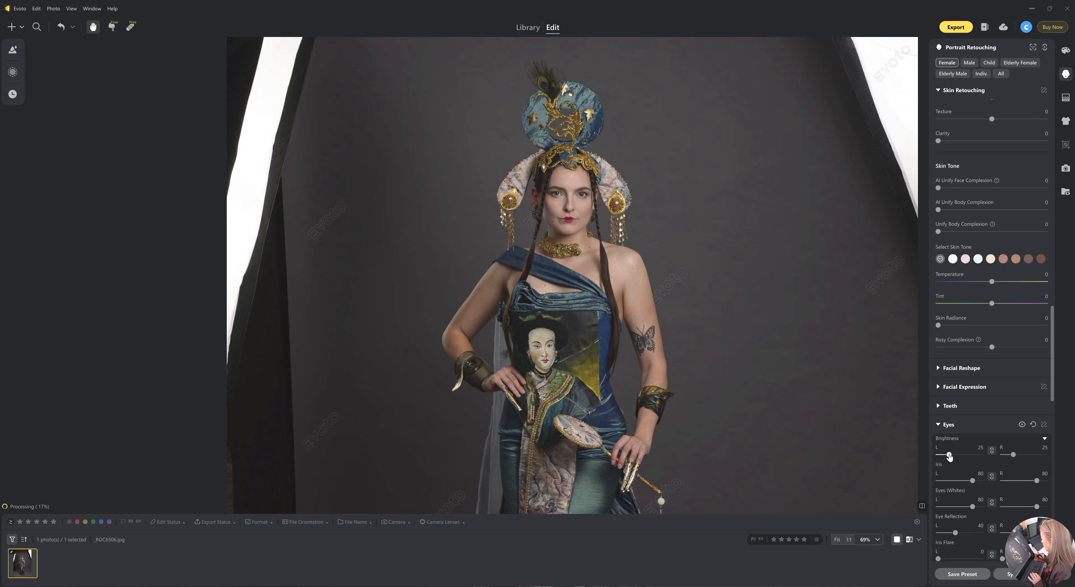
key(space)
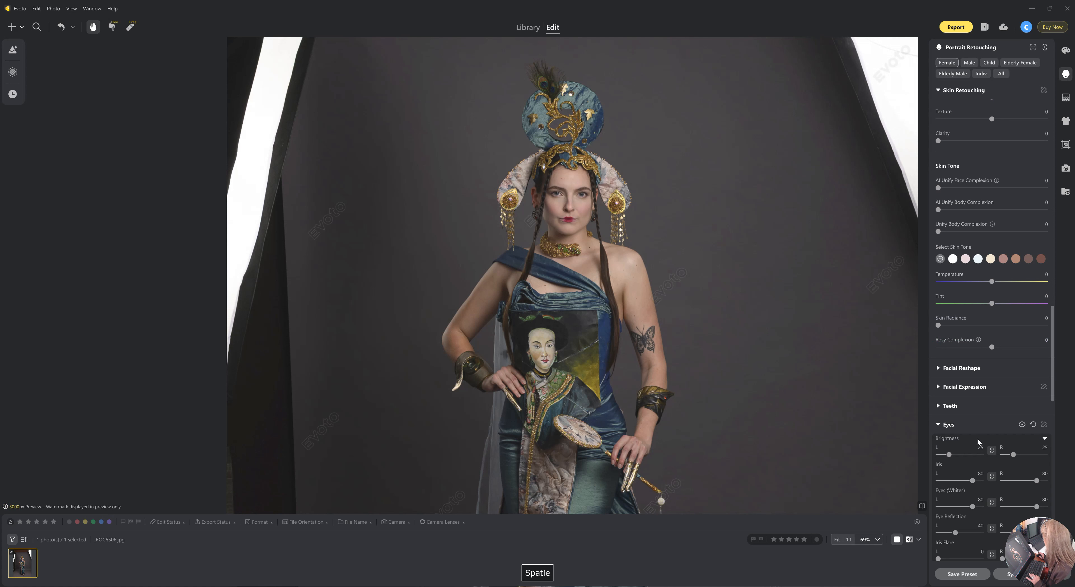
scroll(977, 438, down, 1)
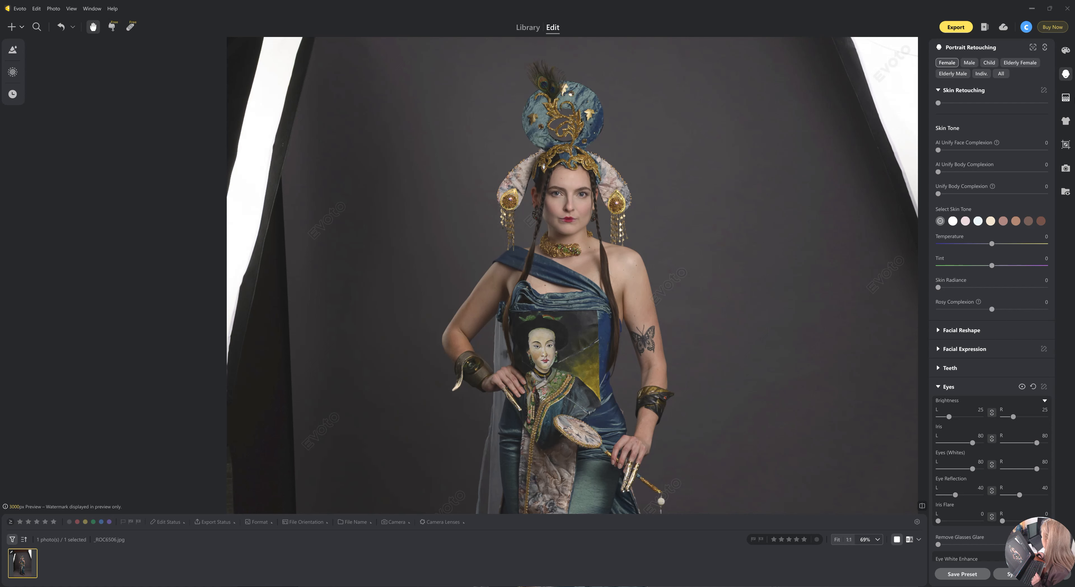
drag(645, 205, 522, 188)
scroll(521, 188, down, 3)
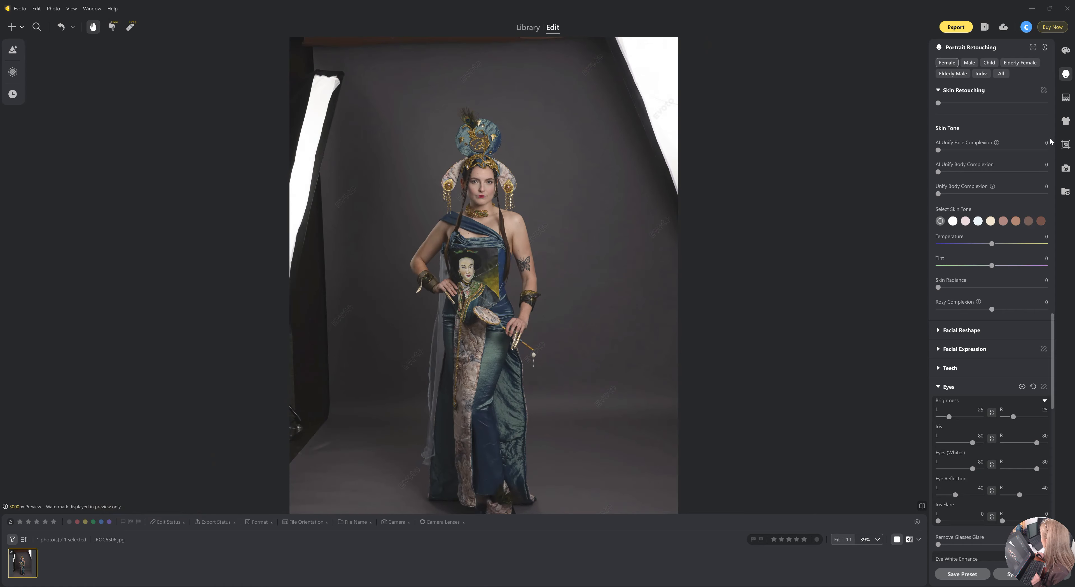
- Switch to Midjourney and compare the generated Chinese temple backdrop variations
click(1065, 100)
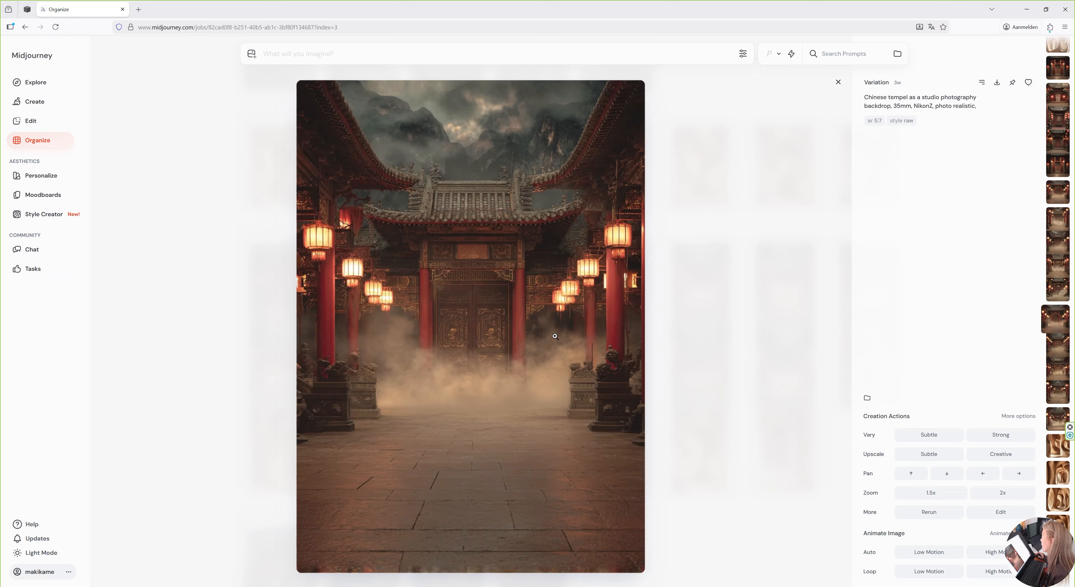
key(Left)
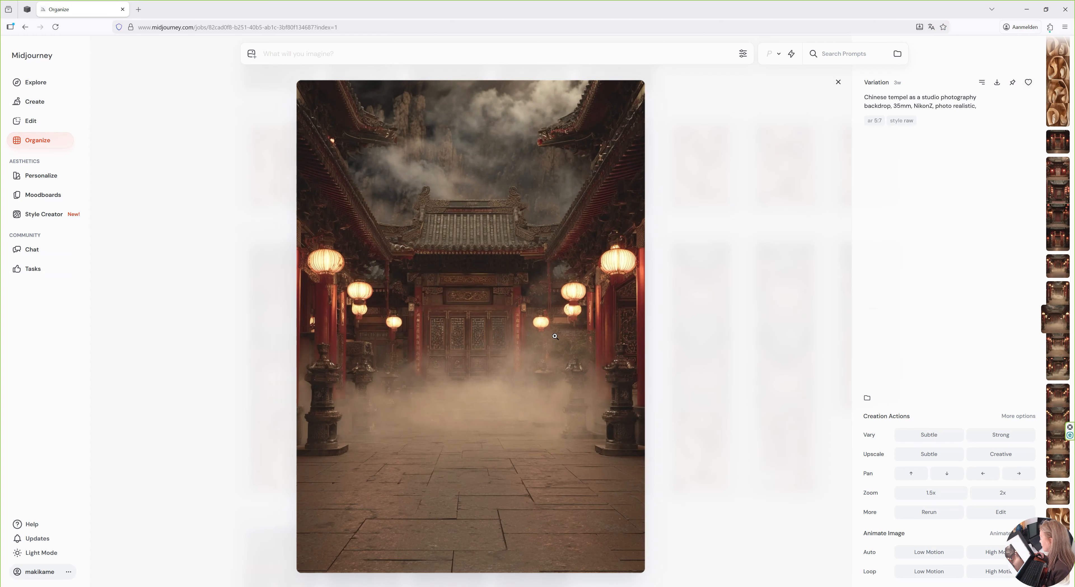
key(Right)
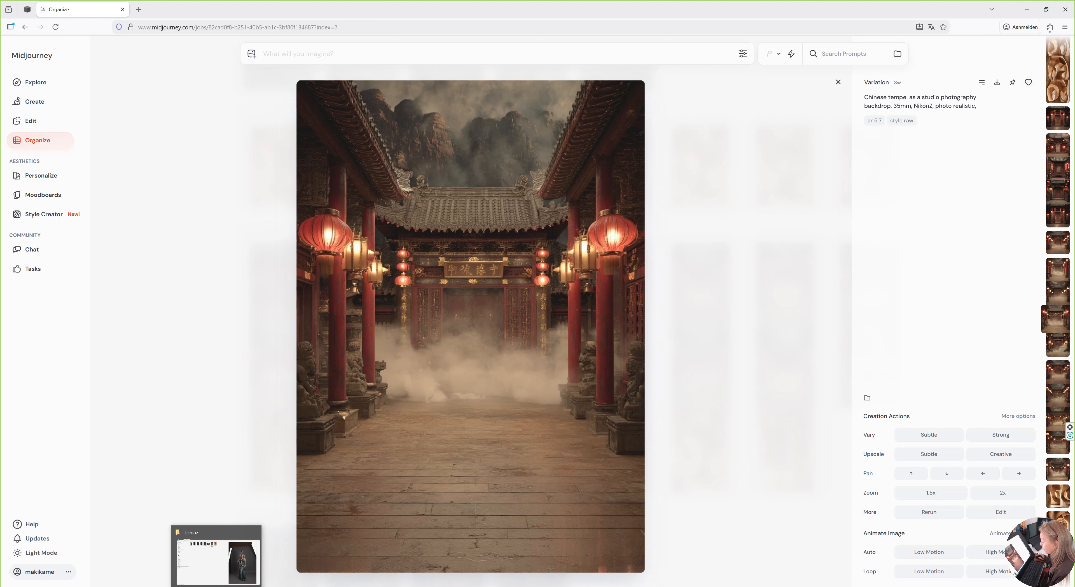
- Switch back to Evoto, browse the Backdrop Changer's recommended backdrops, and apply the Chinese temple image from the personal backdrops behind the model
click(256, 586)
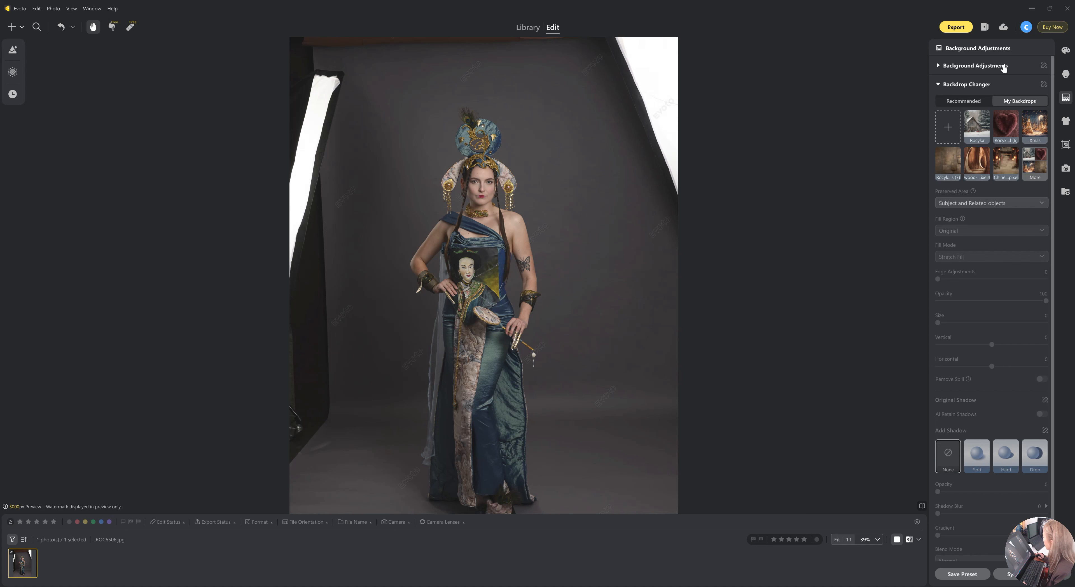
click(956, 105)
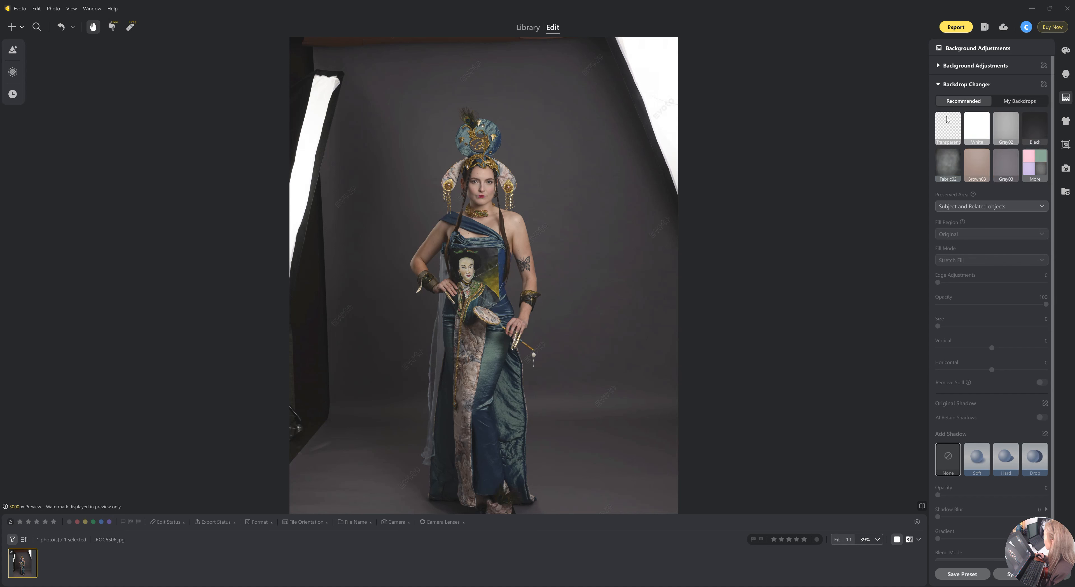
click(1036, 169)
scroll(962, 283, down, 5)
scroll(969, 308, up, 5)
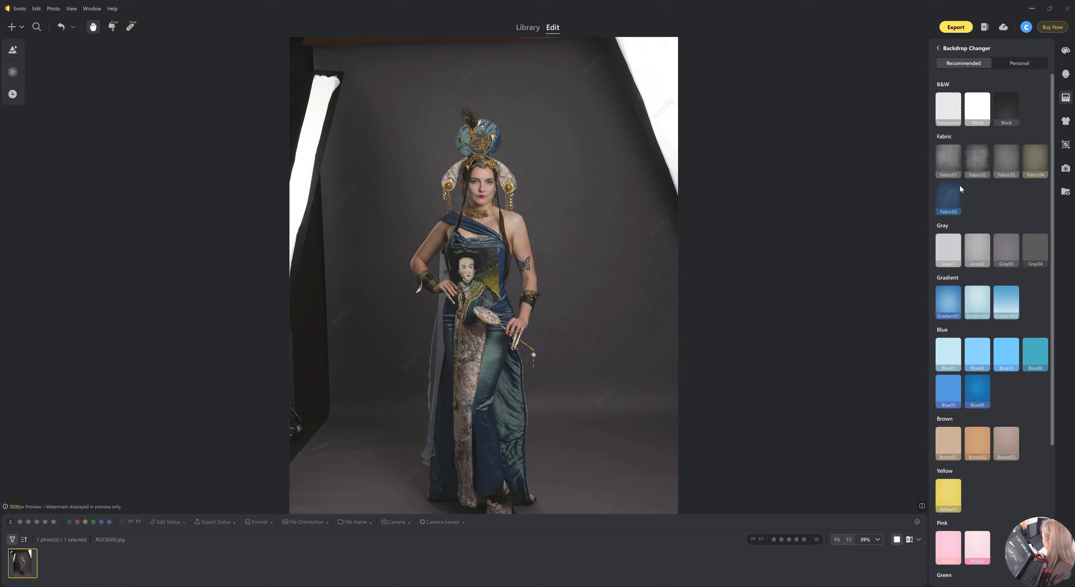
click(1022, 66)
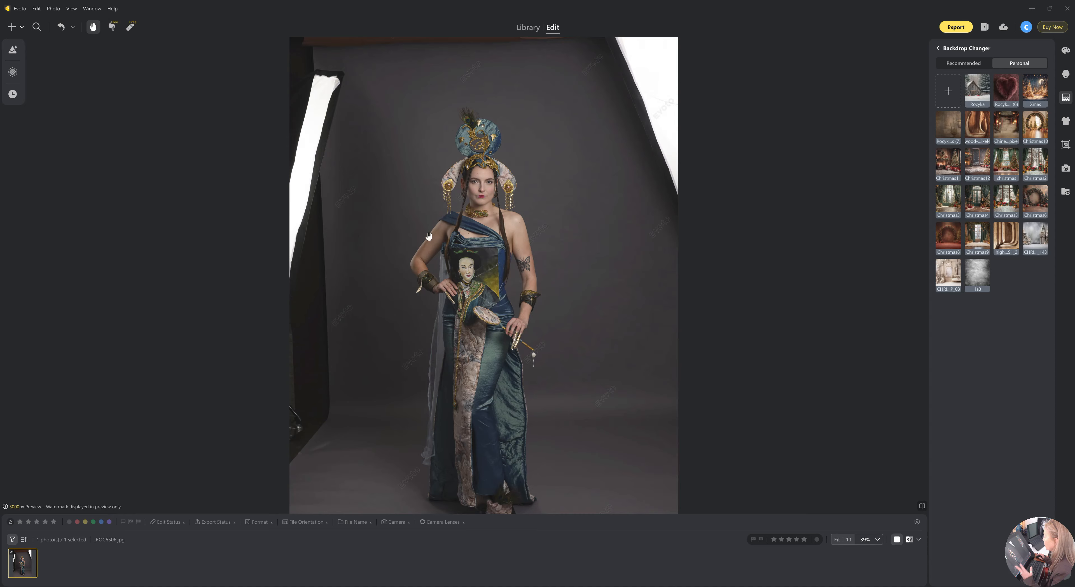
click(1007, 130)
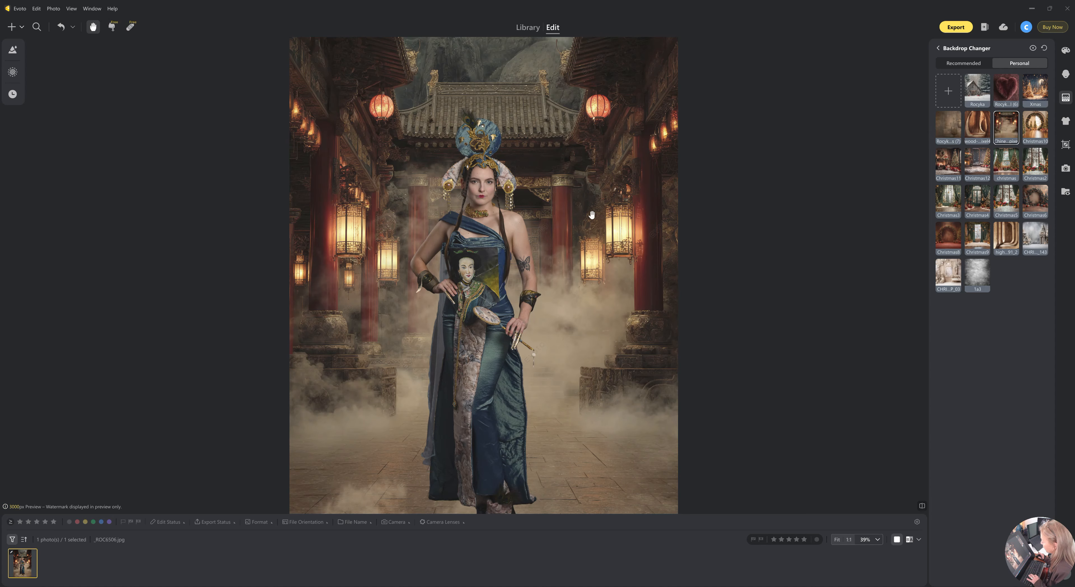
- Examine how the model blends with the temple backdrop, from the face and costume down to the feet and floor
scroll(556, 242, down, 1)
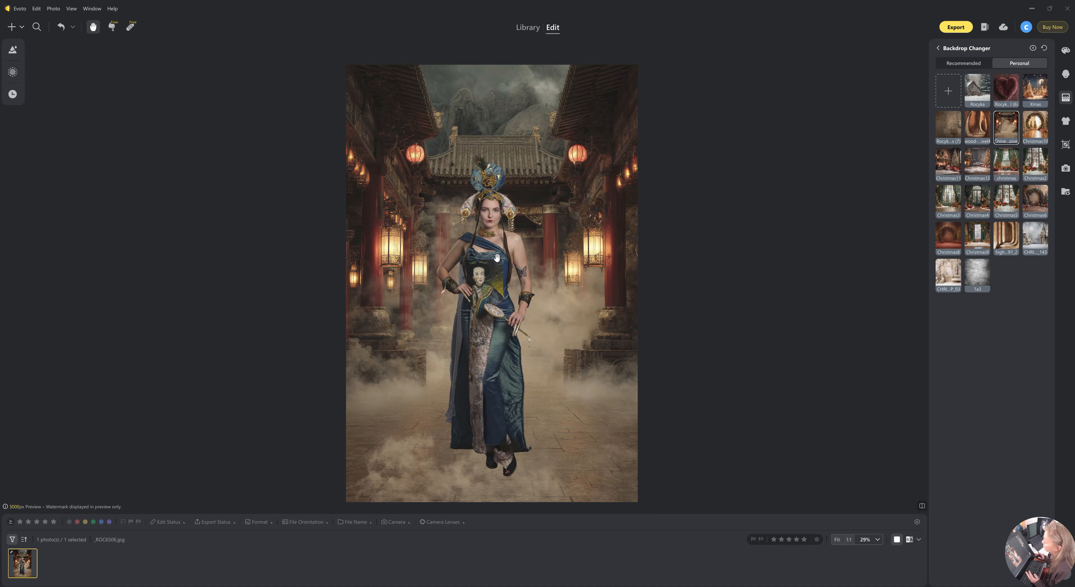
key(space)
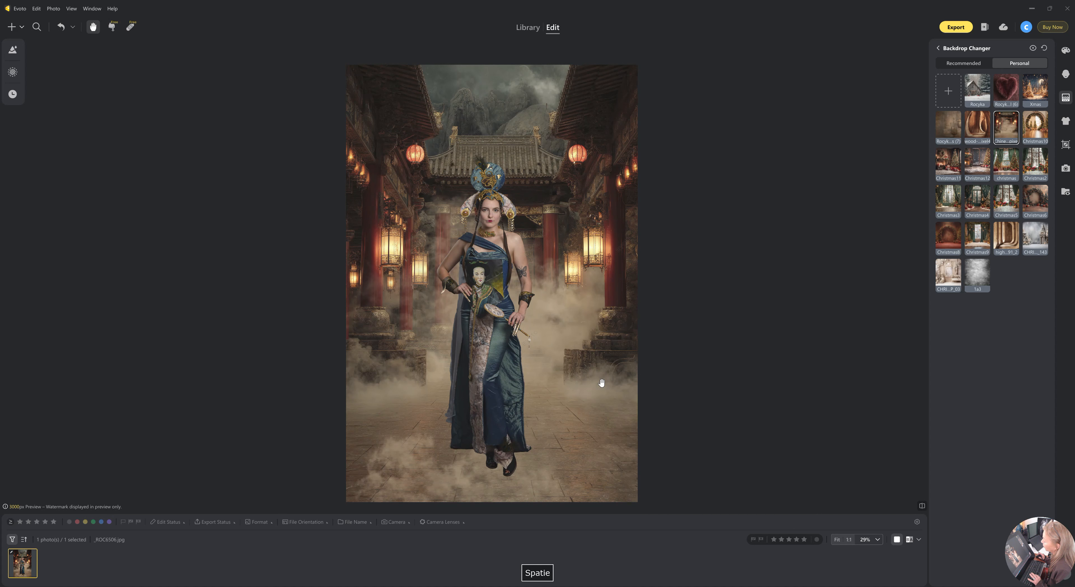
key(space)
key(space)
scroll(493, 175, up, 3)
key(space)
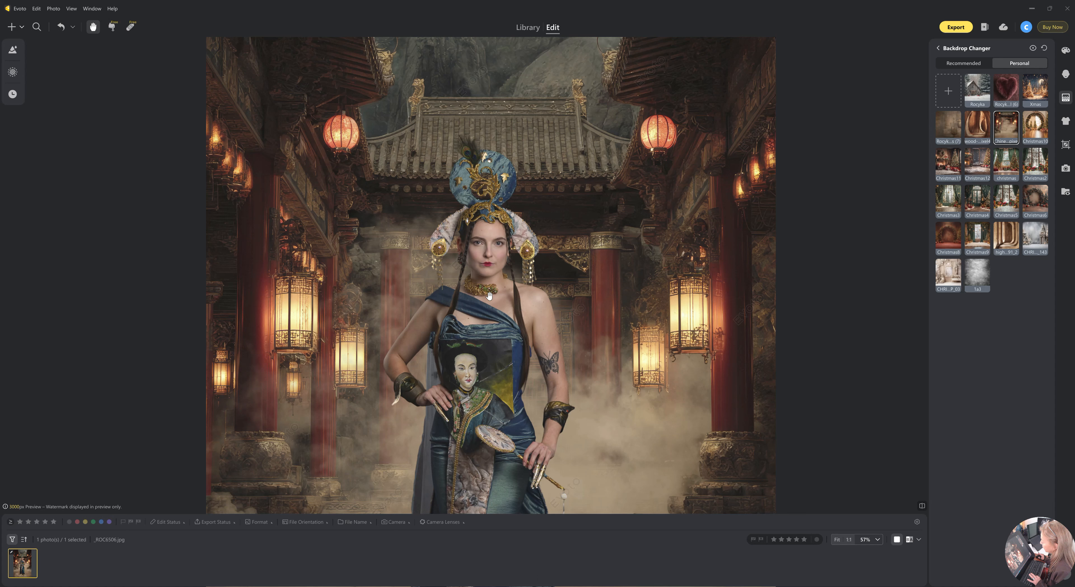
scroll(489, 292, down, 3)
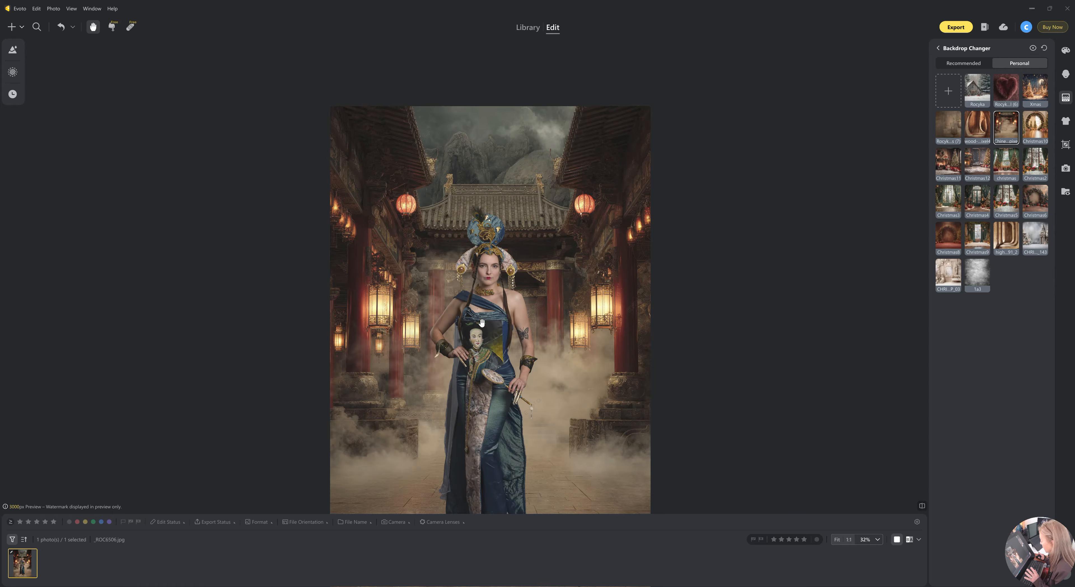
key(space)
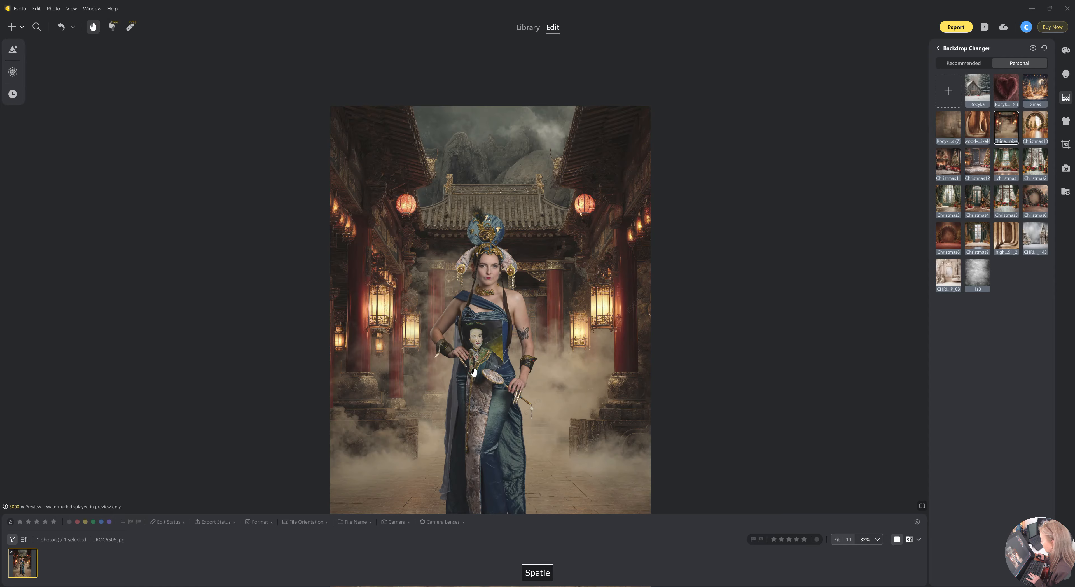
scroll(479, 360, down, 5)
scroll(478, 360, up, 5)
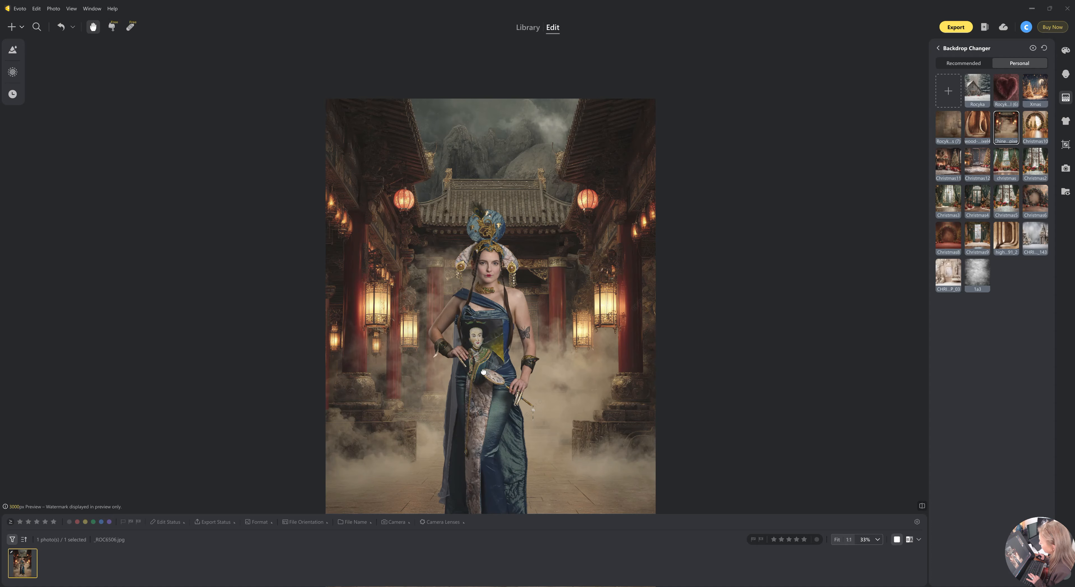
scroll(471, 413, down, 3)
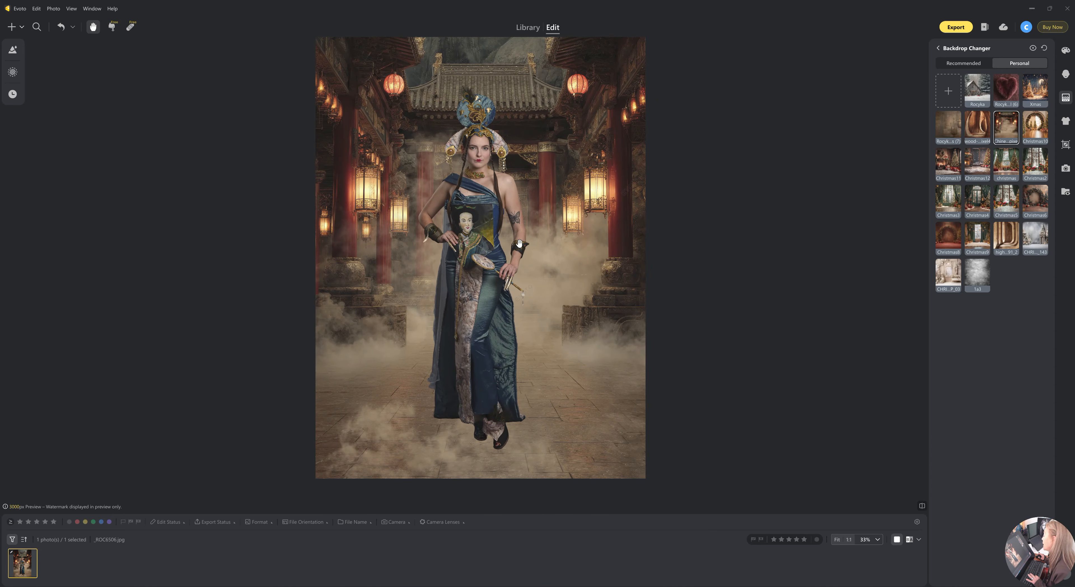
scroll(484, 200, up, 1)
scroll(482, 213, down, 2)
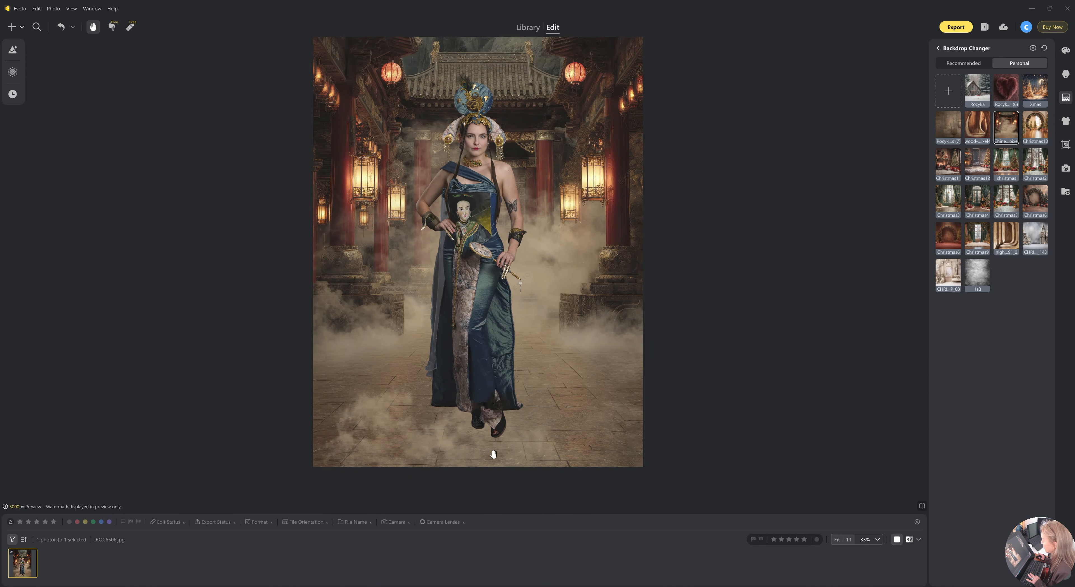
drag(498, 276, 497, 319)
scroll(493, 284, down, 1)
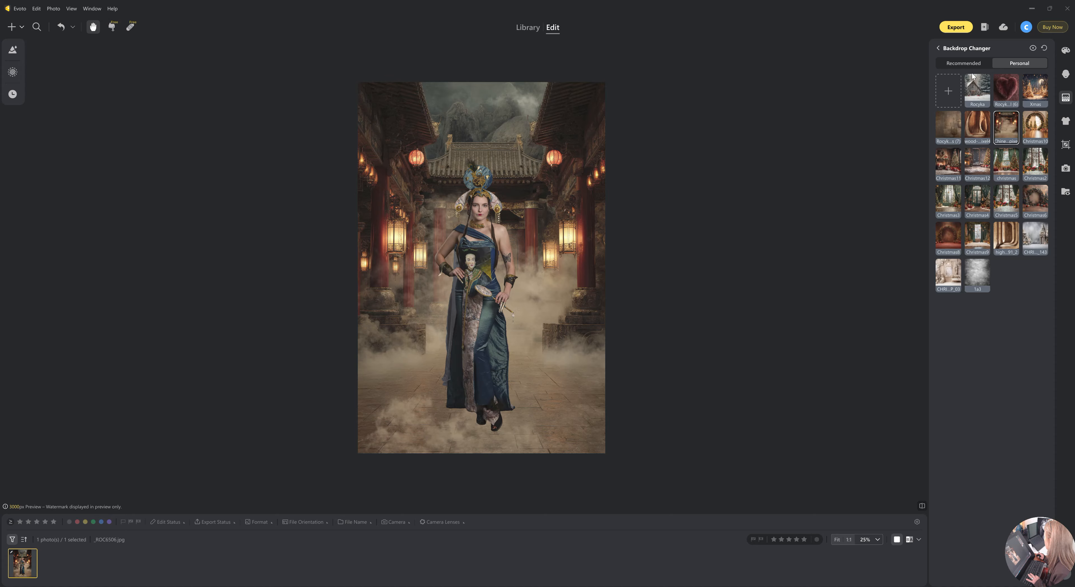
- Try the Center Fill and Center Alignment fill modes on the temple backdrop, and return it to Stretch Fill
click(938, 48)
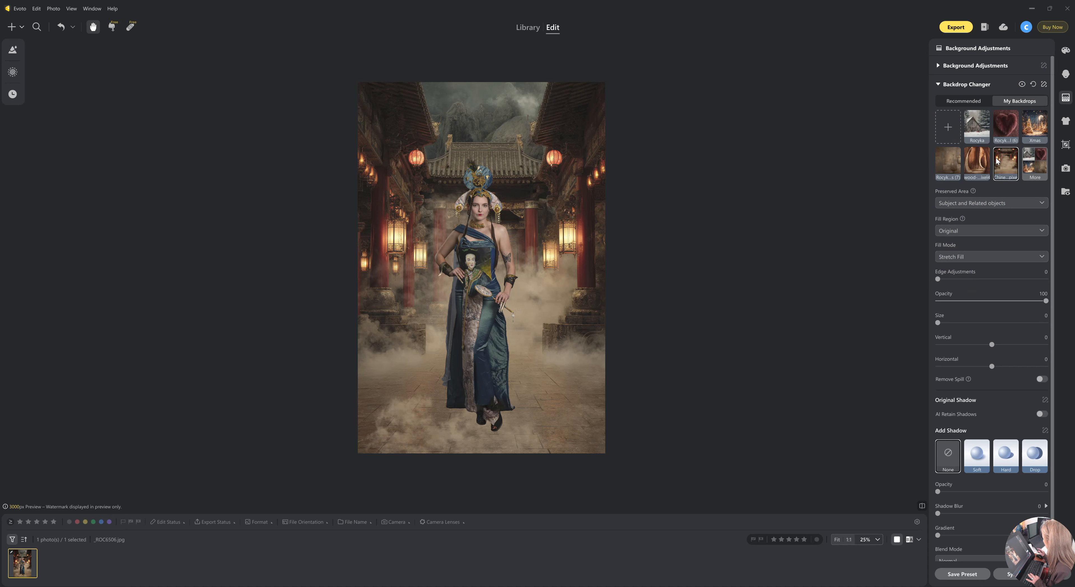
click(961, 258)
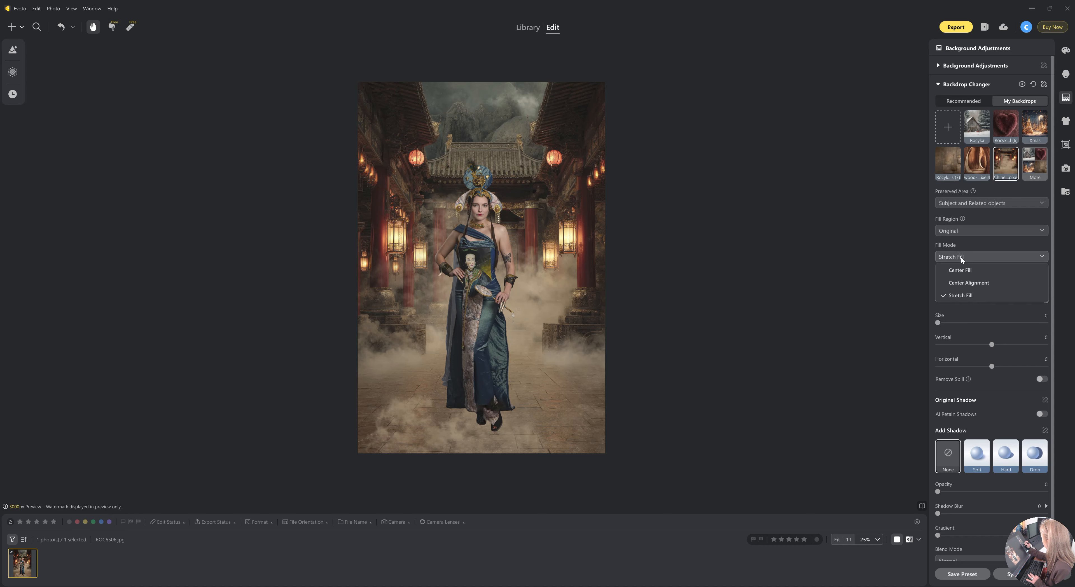
click(960, 270)
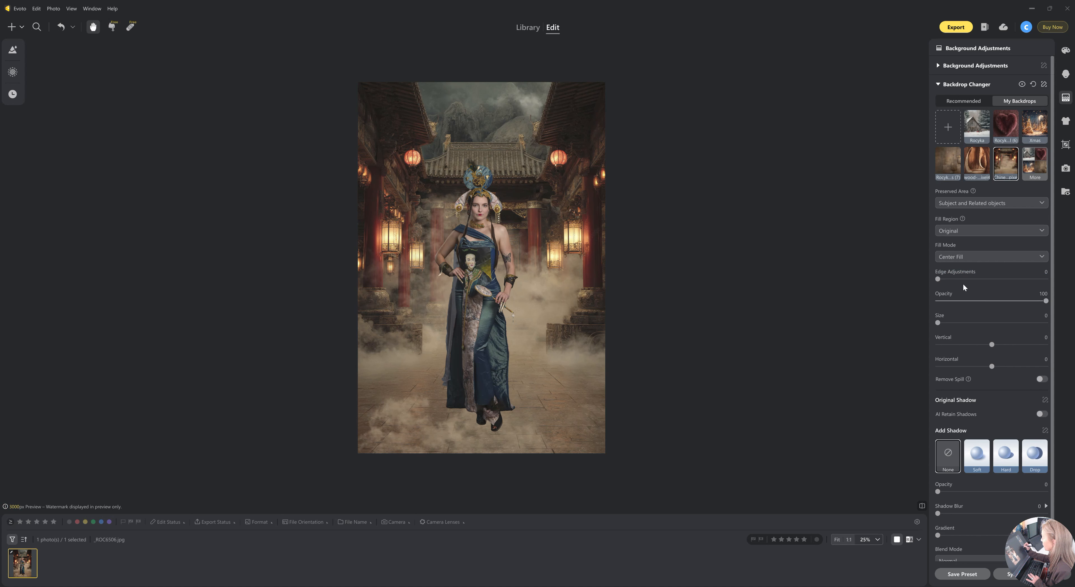
click(964, 257)
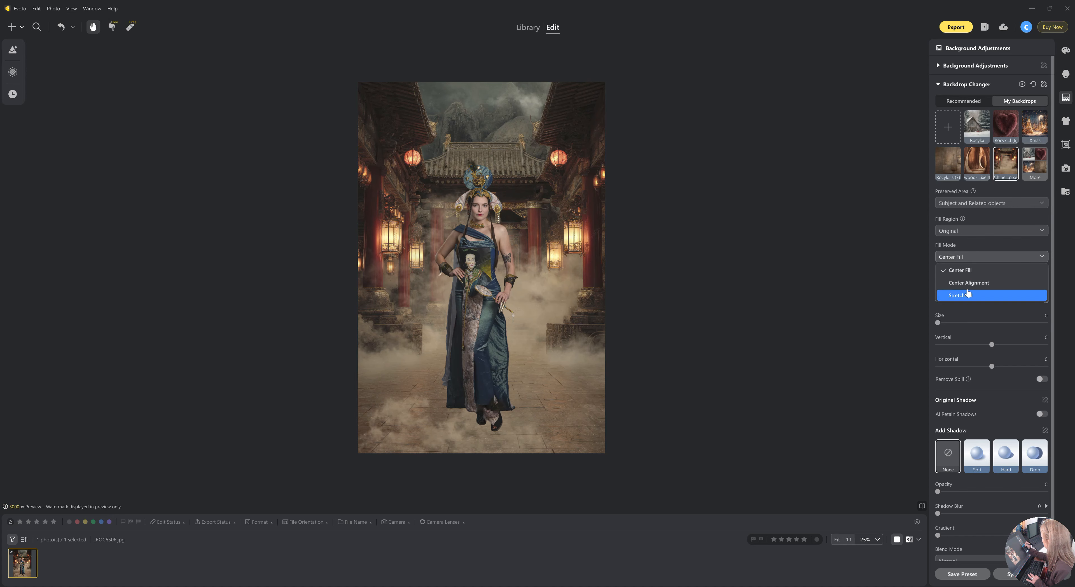
click(968, 283)
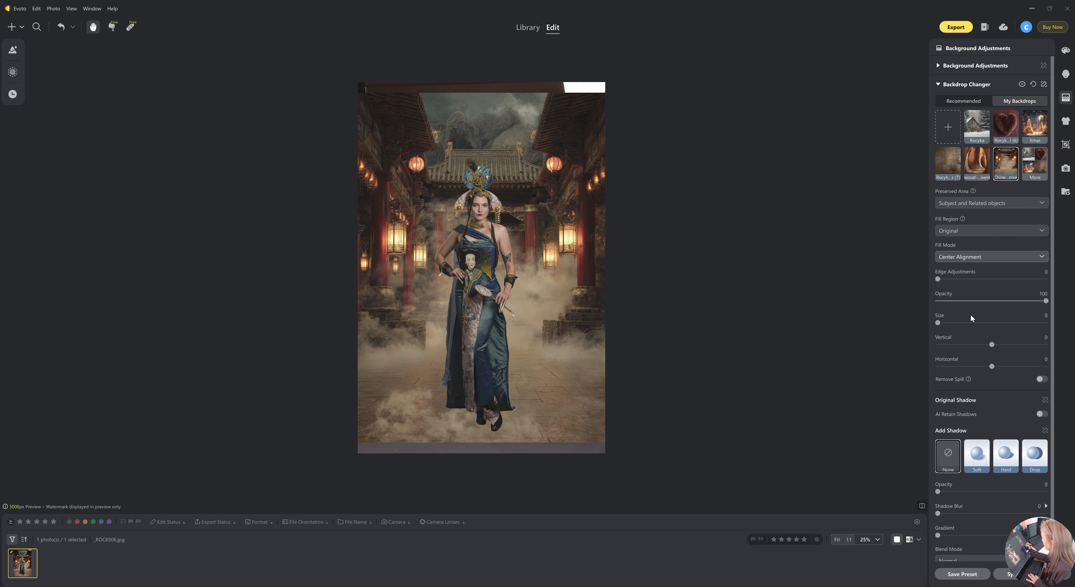
click(974, 256)
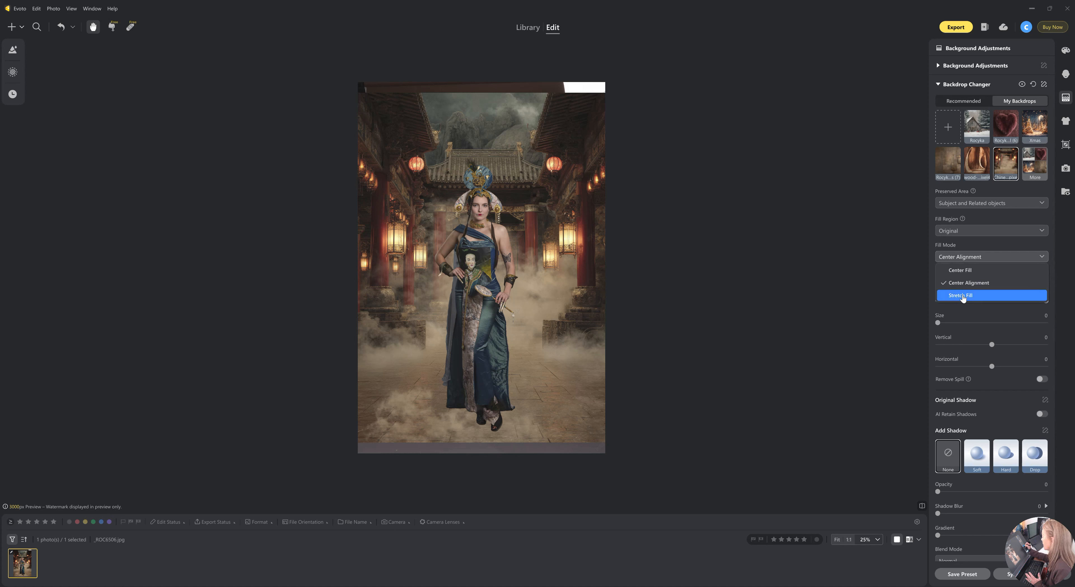
click(962, 295)
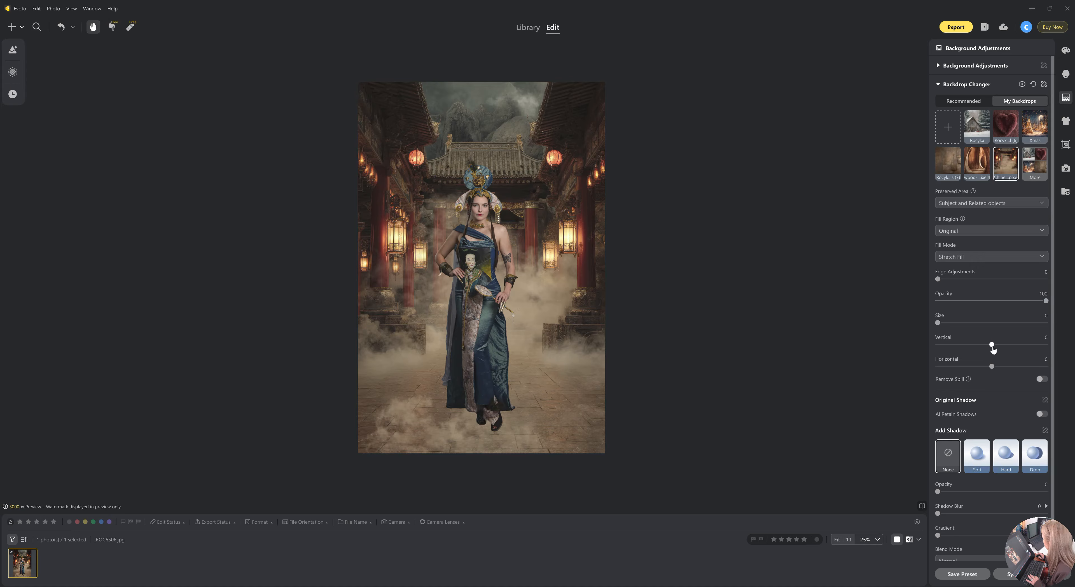
- Try shifting the temple backdrop with different Vertical and Horizontal offsets, and return both offsets to 0
drag(993, 349, 992, 346)
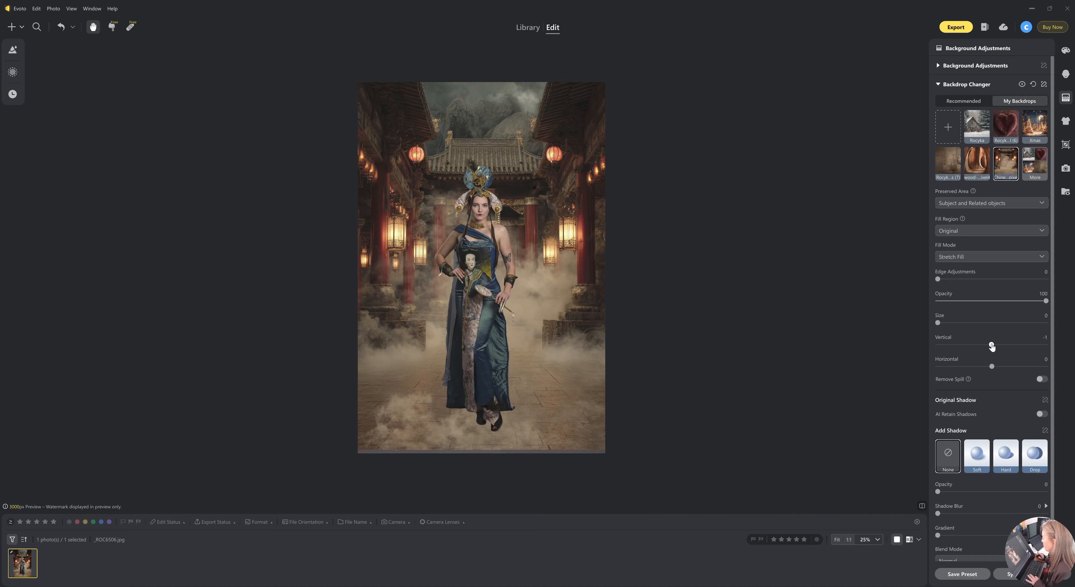
drag(990, 347, 992, 345)
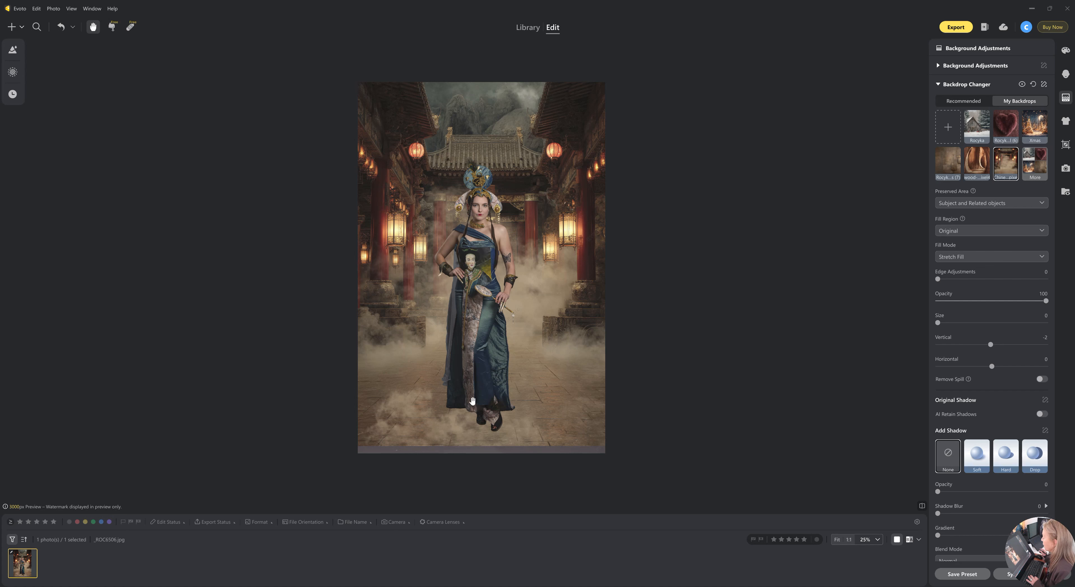
drag(550, 399, 547, 355)
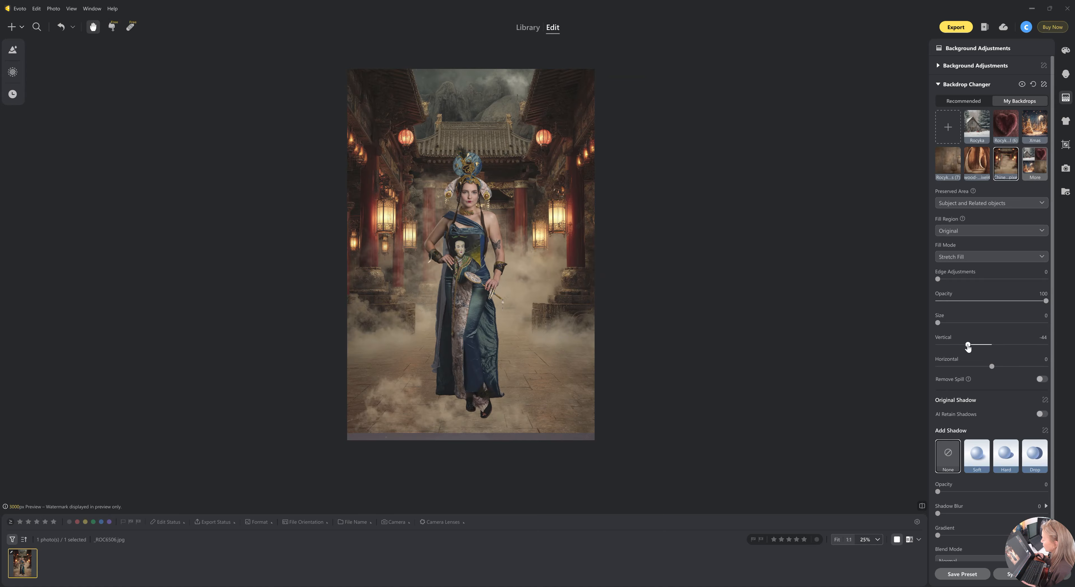
drag(990, 350, 1012, 344)
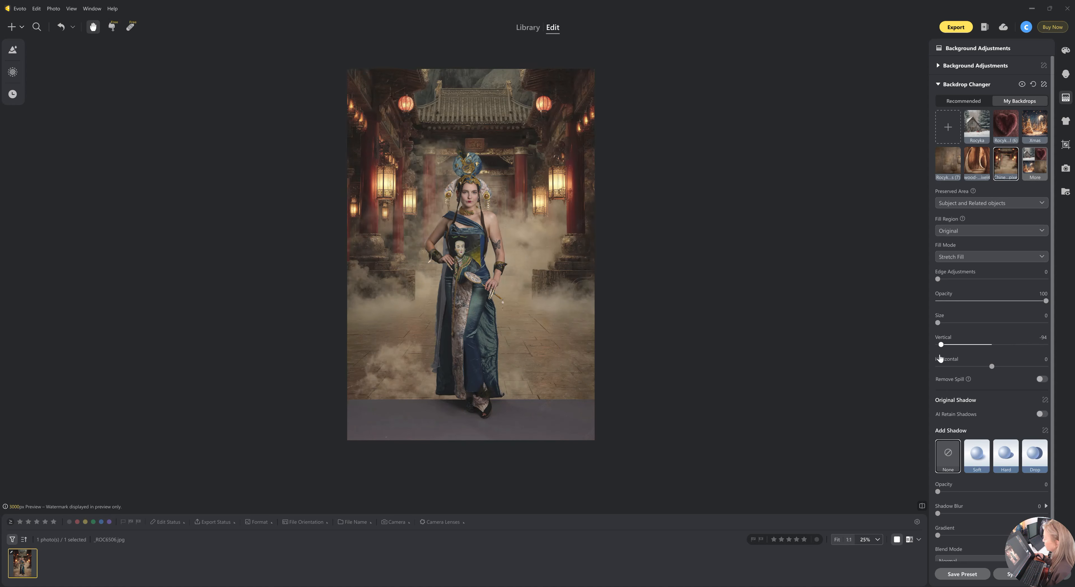
mouse_move(992, 365)
mouse_down()
mouse_move(976, 366)
mouse_move(1035, 366)
mouse_move(1002, 366)
mouse_up()
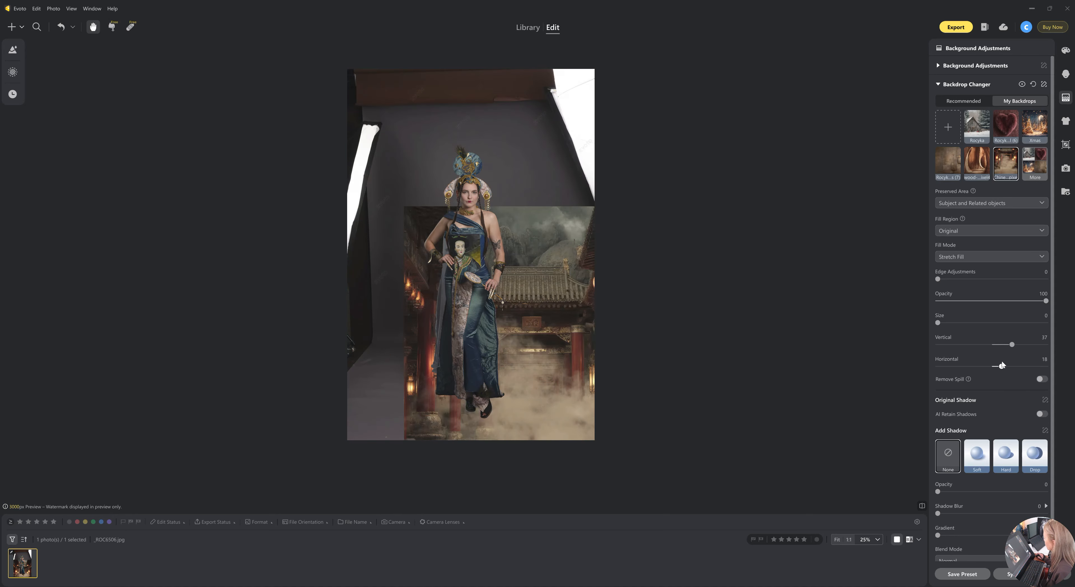
click(1013, 344)
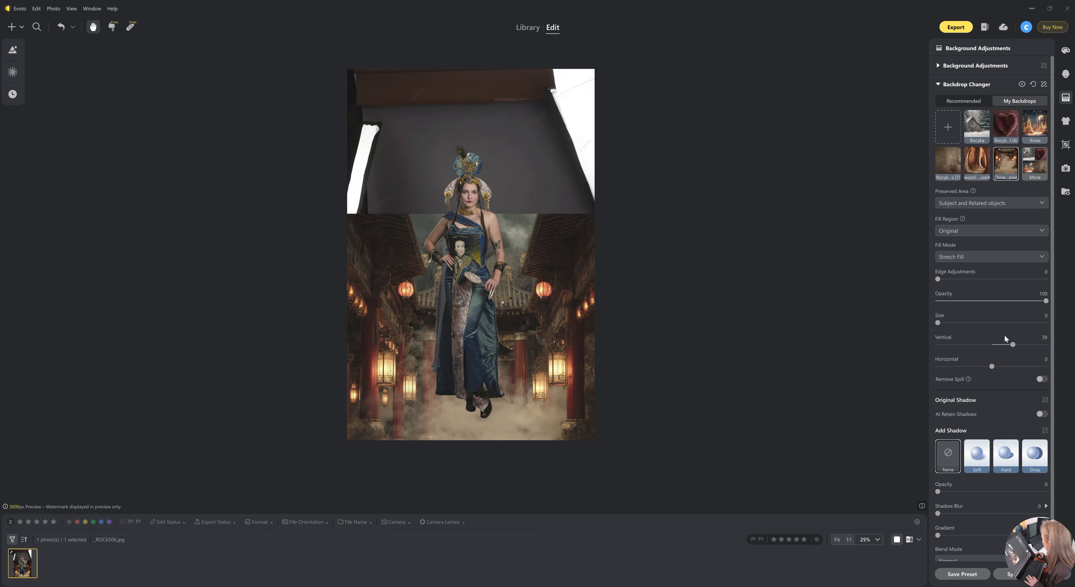
drag(1013, 344, 992, 345)
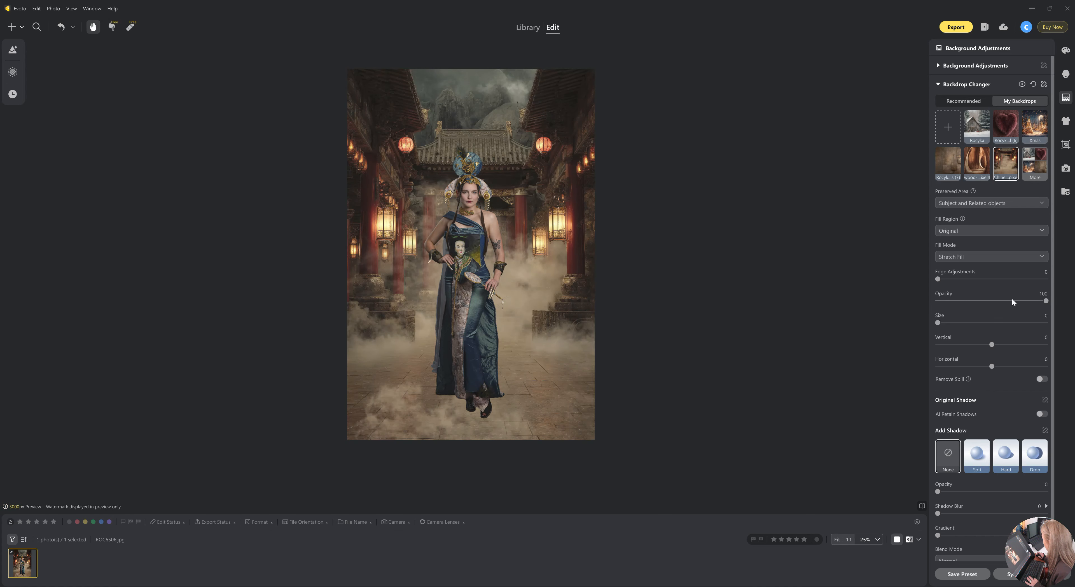
- Set the temple backdrop's Vertical offset to -4
drag(991, 345, 989, 348)
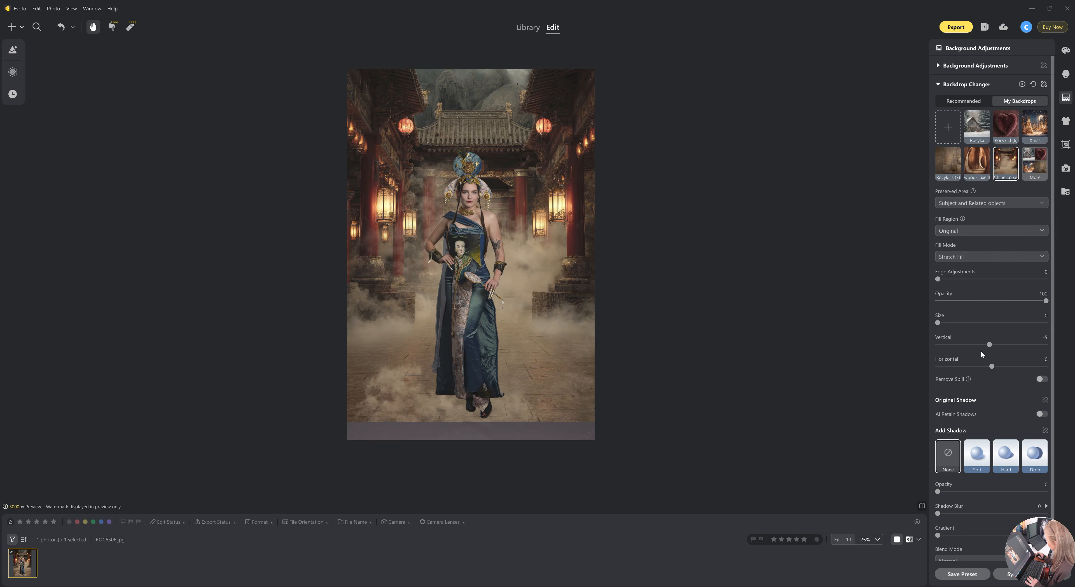
drag(989, 345, 991, 346)
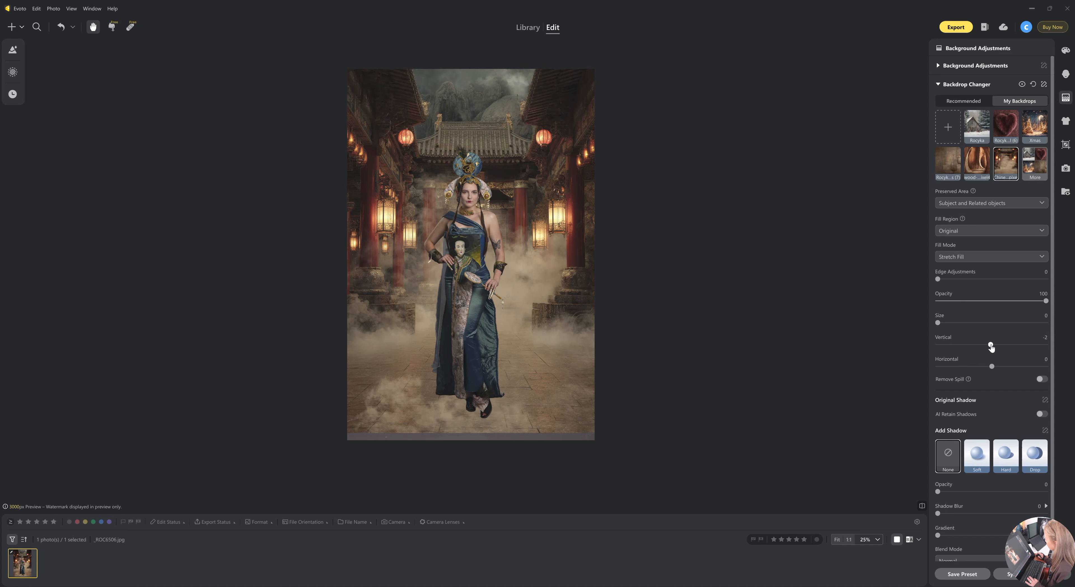
drag(991, 346, 990, 347)
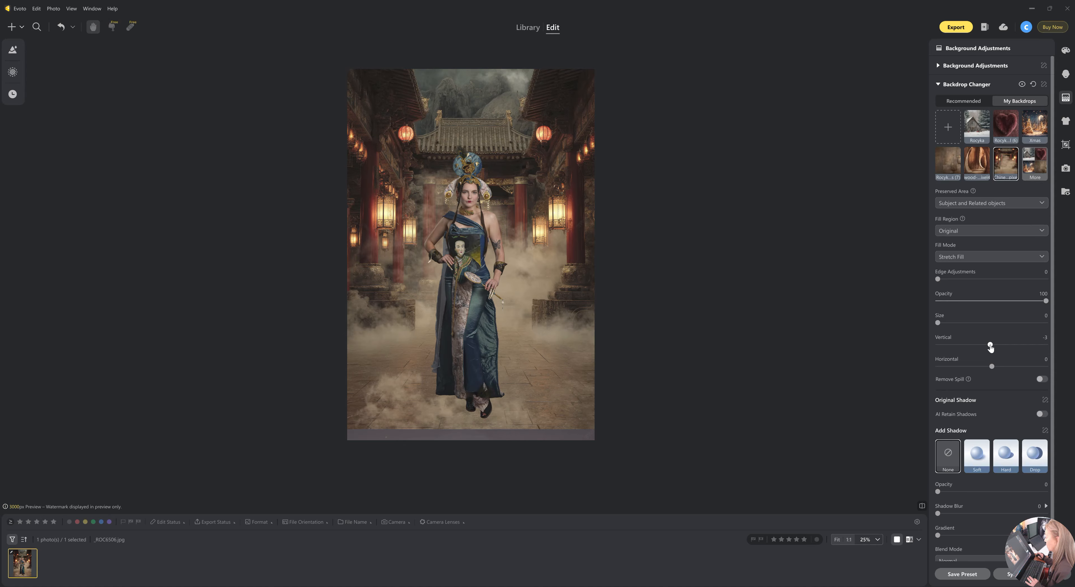
drag(990, 347, 989, 347)
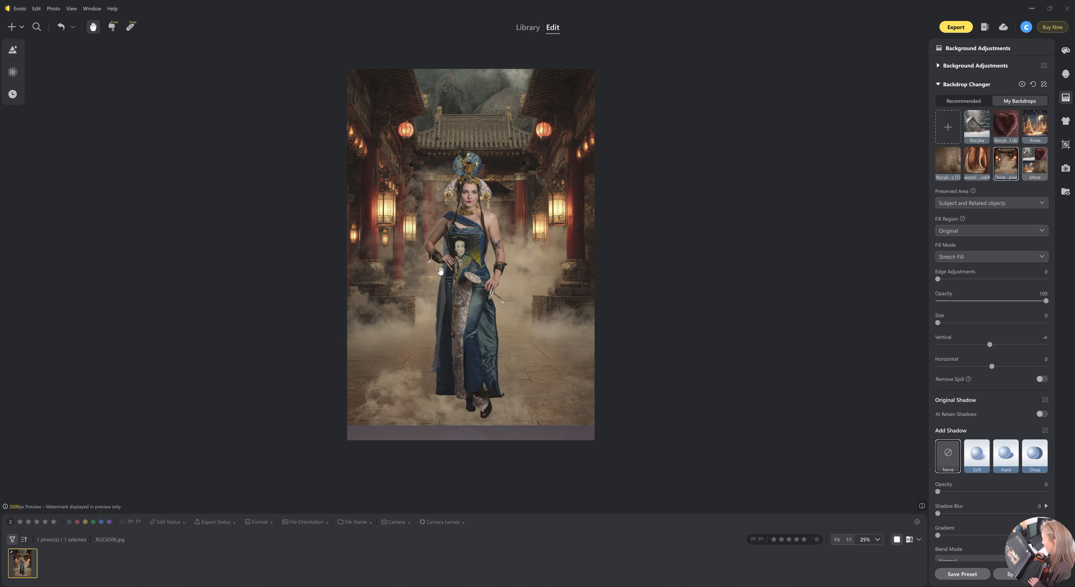
- Open the manual mask tuning of the Backdrop Changer for the model on the temple backdrop
scroll(488, 194, up, 2)
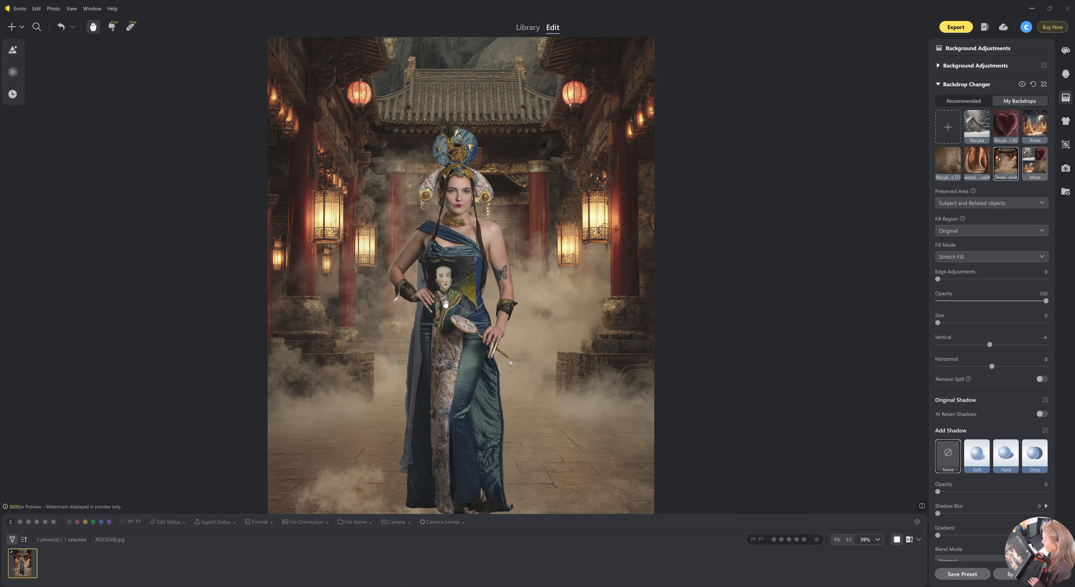
scroll(447, 267, up, 1)
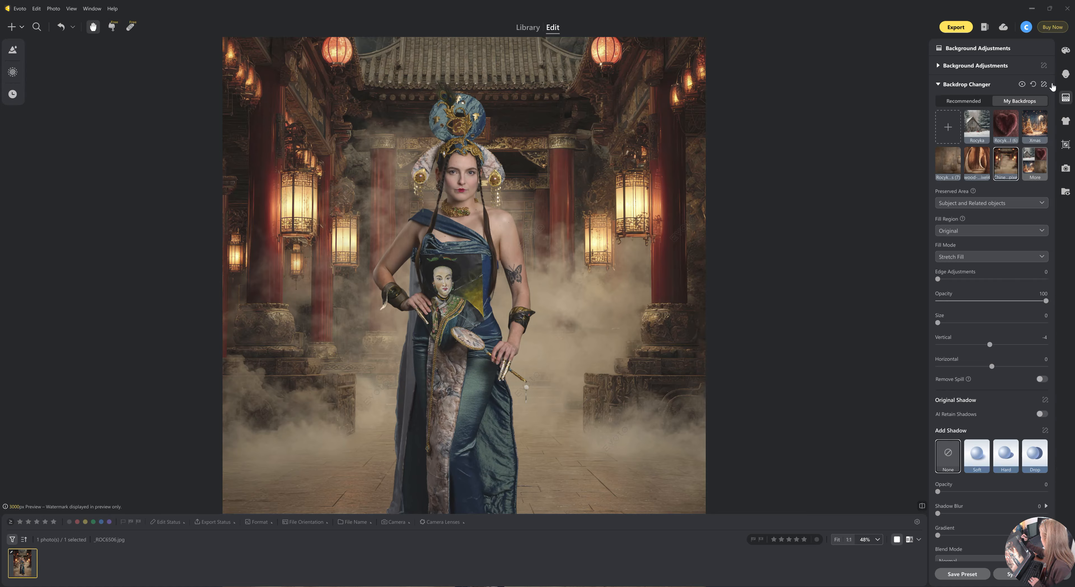
click(1044, 85)
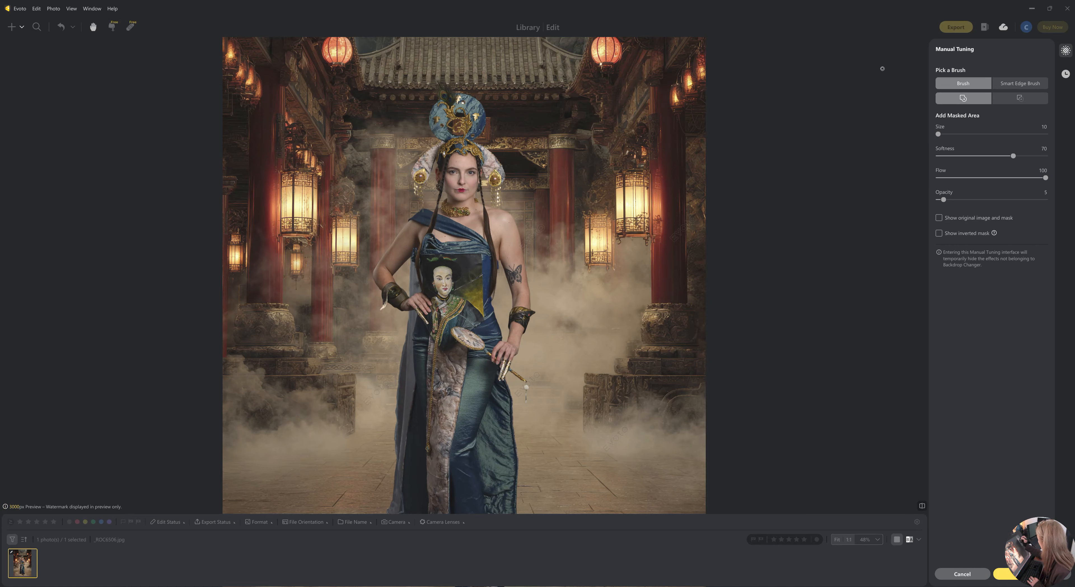
- Try adding masked area along the sheer cape's outer edge with the brush at opacity 100, and reset the strokes
drag(943, 200, 1046, 200)
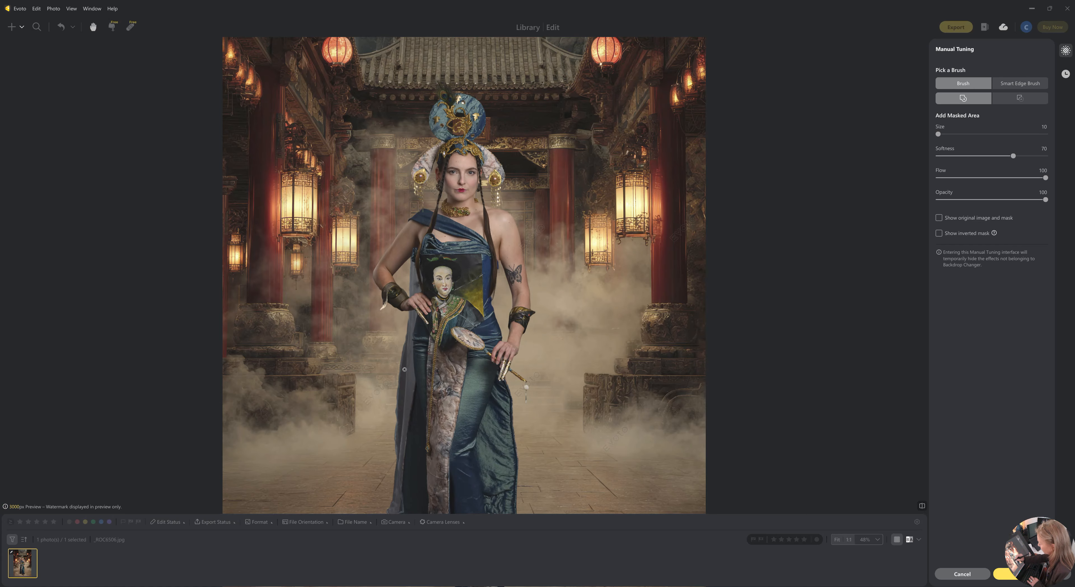
drag(406, 366, 404, 359)
drag(398, 421, 397, 424)
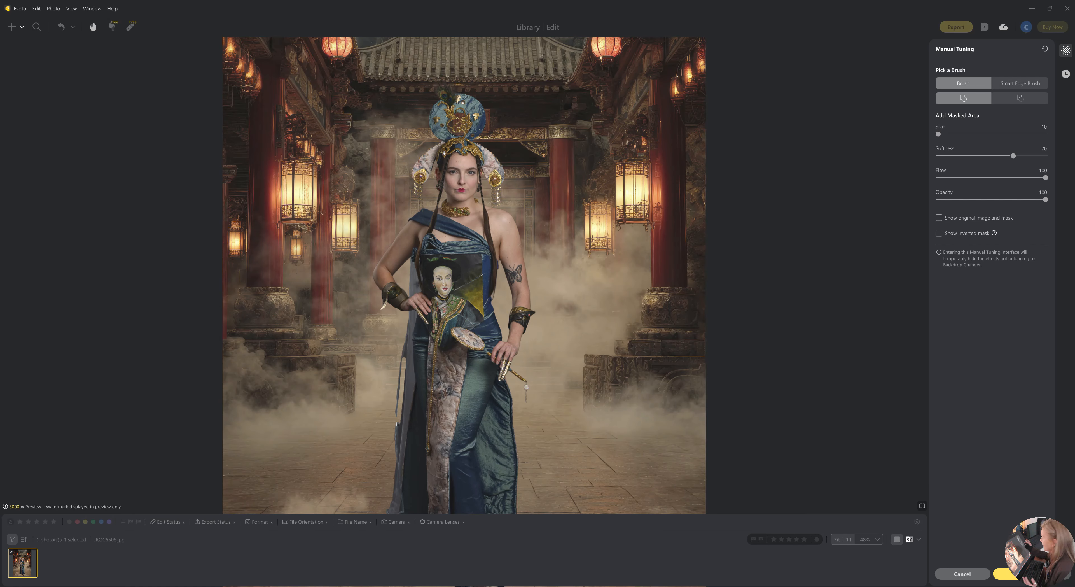
click(1045, 51)
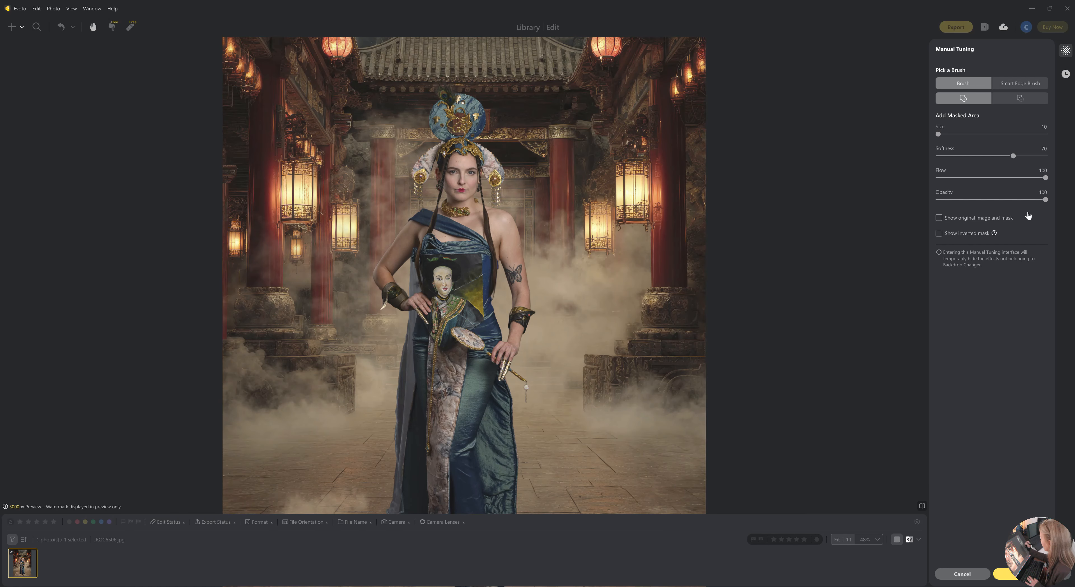
- Brush masked area softly along the sheer cape with size 30, flow 27 and opacity 5, and apply the mask
drag(1043, 200, 944, 205)
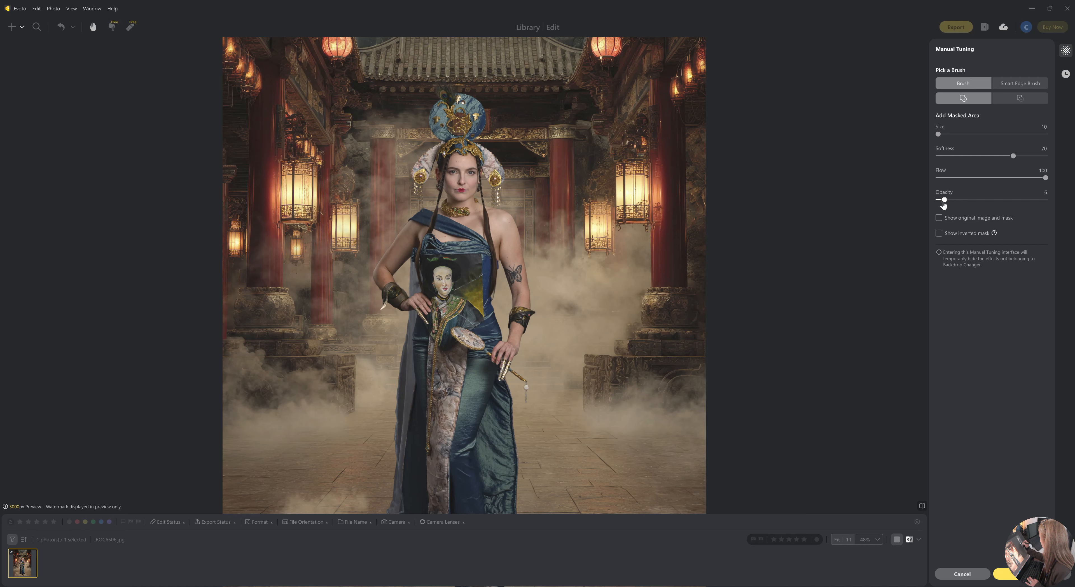
click(1006, 178)
click(968, 178)
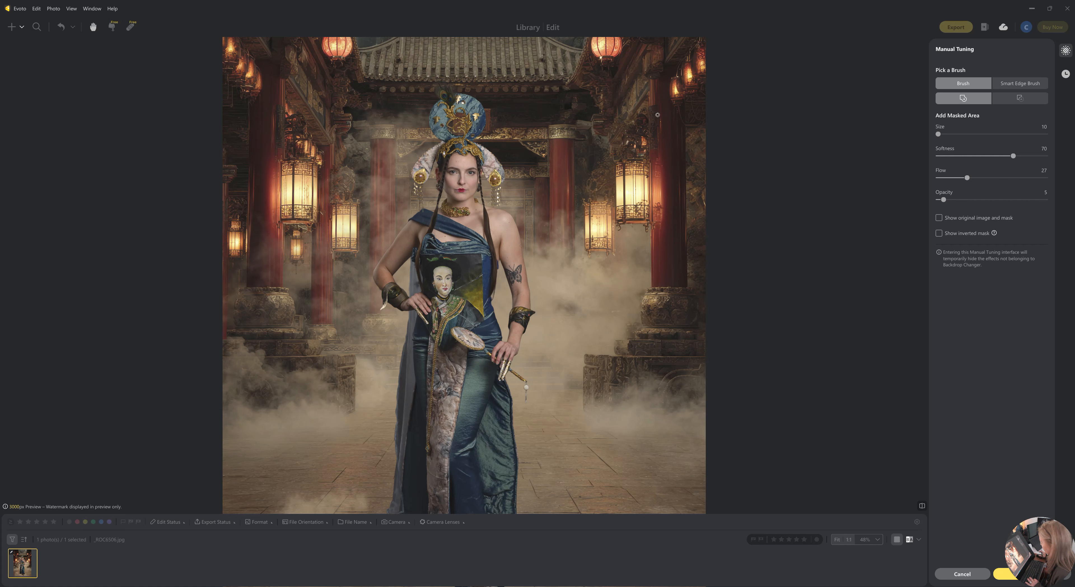
scroll(412, 396, up, 1)
key(space)
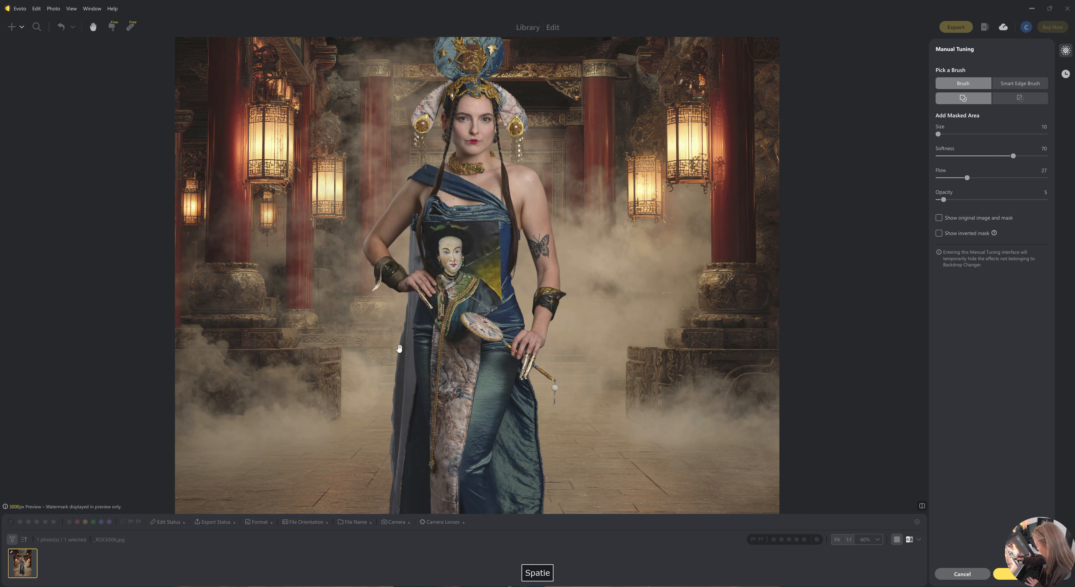
key(bracketright)
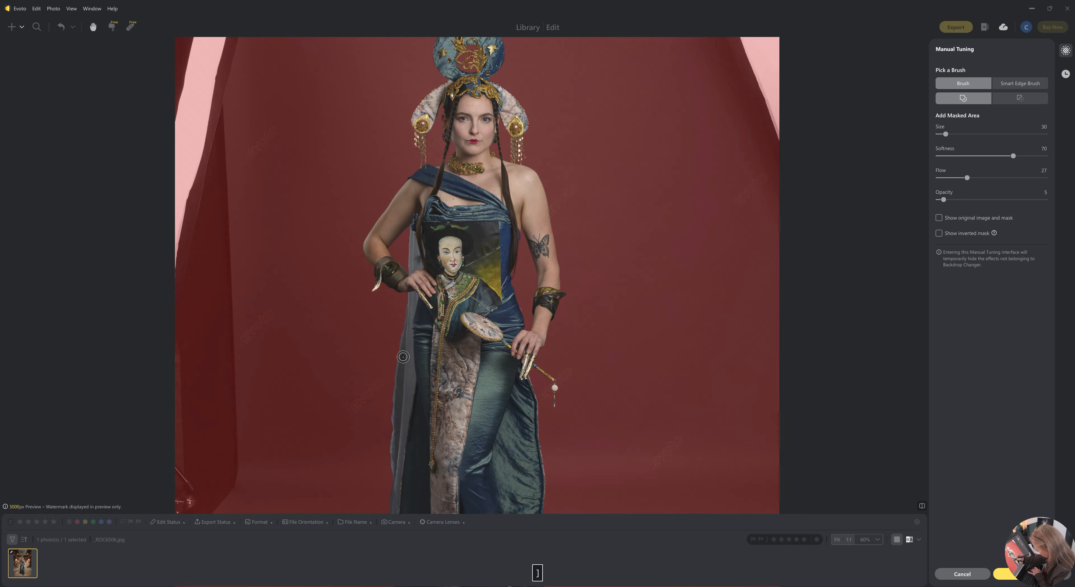
drag(403, 357, 388, 477)
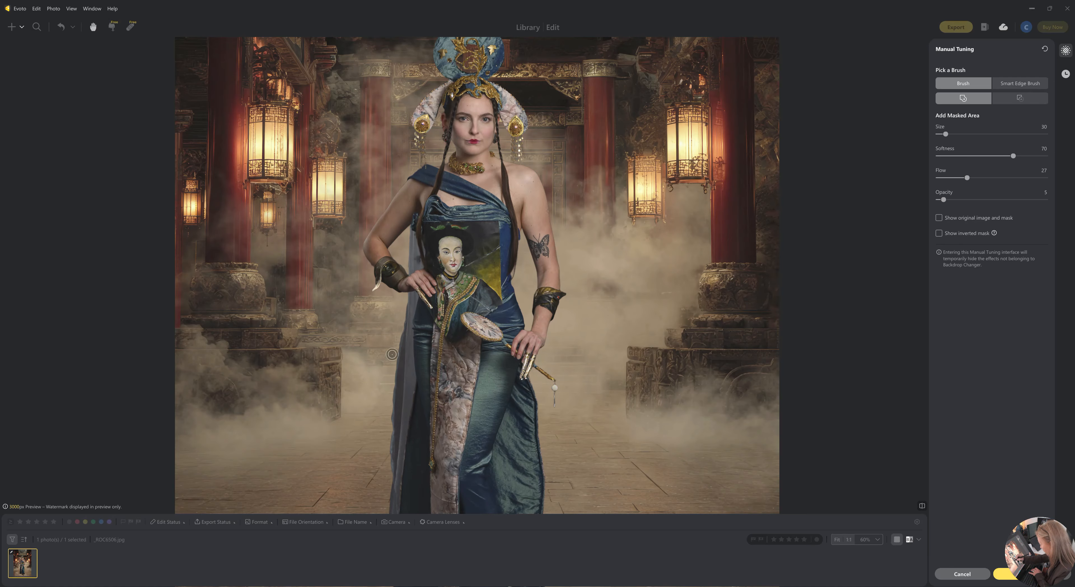
drag(402, 365, 399, 507)
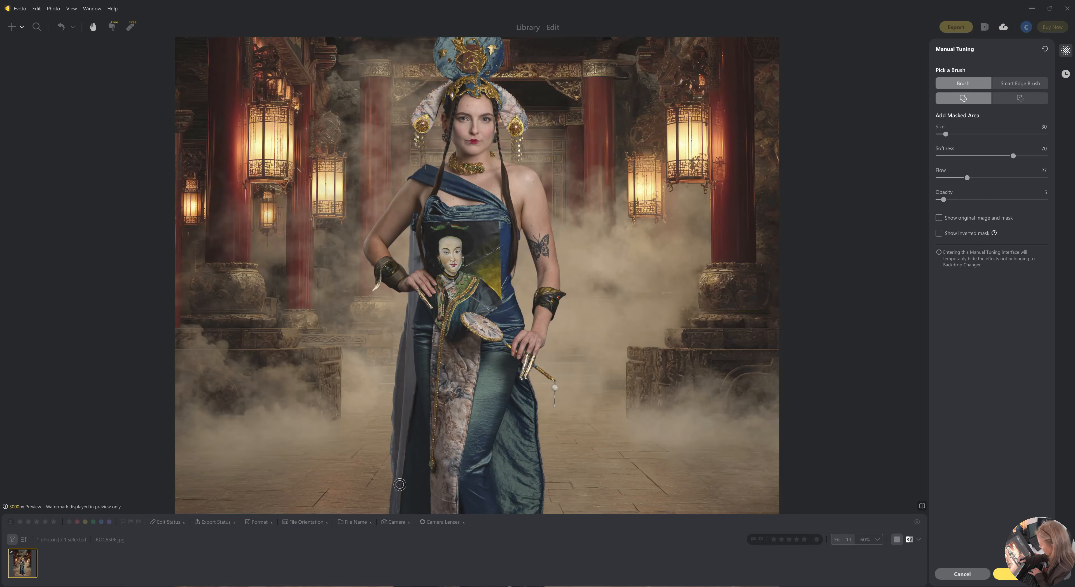
mouse_move(398, 451)
mouse_down()
mouse_move(405, 337)
mouse_move(404, 455)
mouse_move(403, 340)
mouse_move(399, 414)
mouse_up()
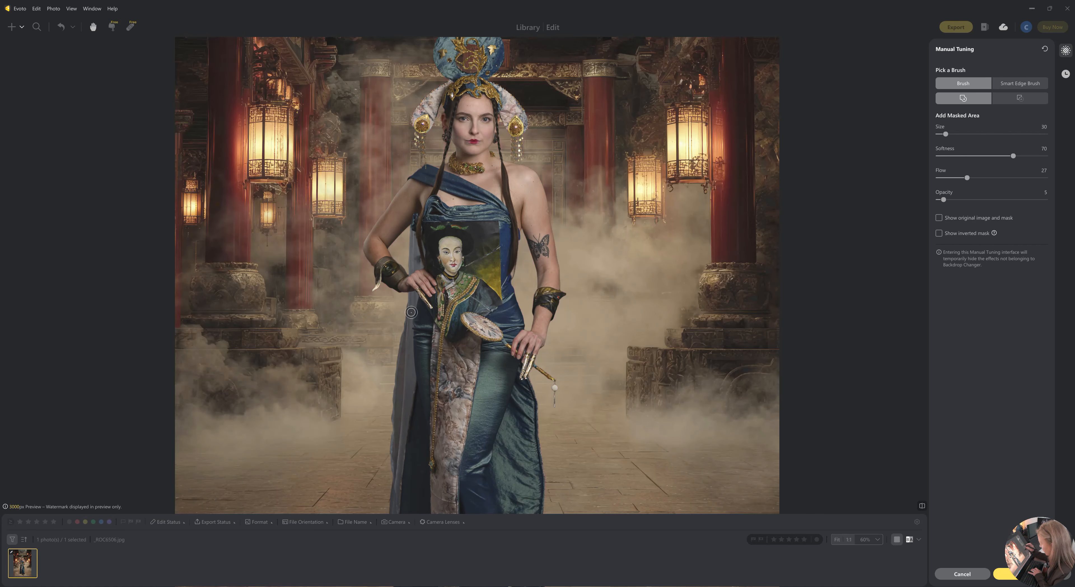
scroll(413, 314, down, 3)
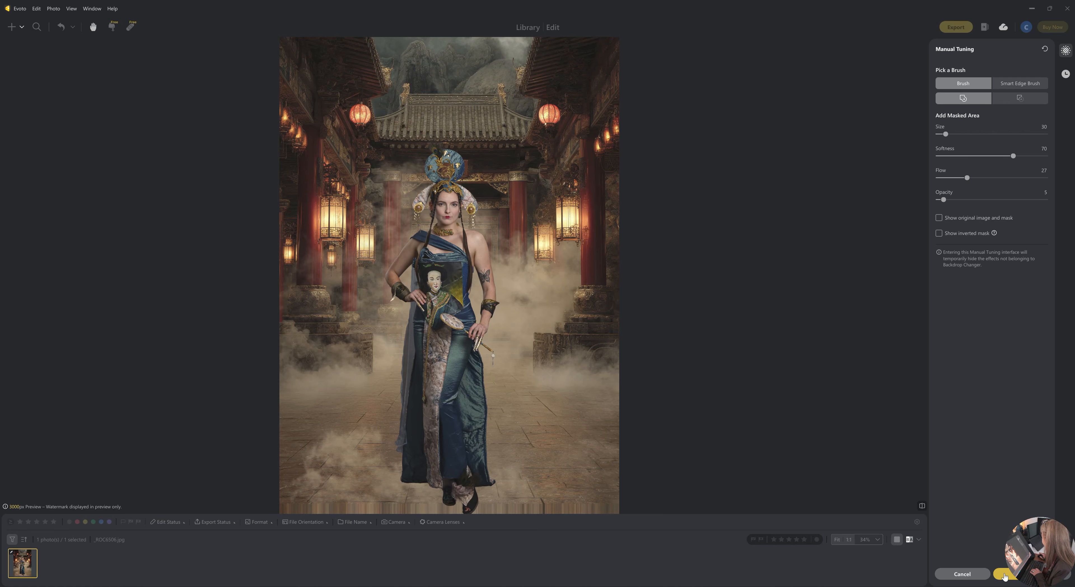
click(1004, 575)
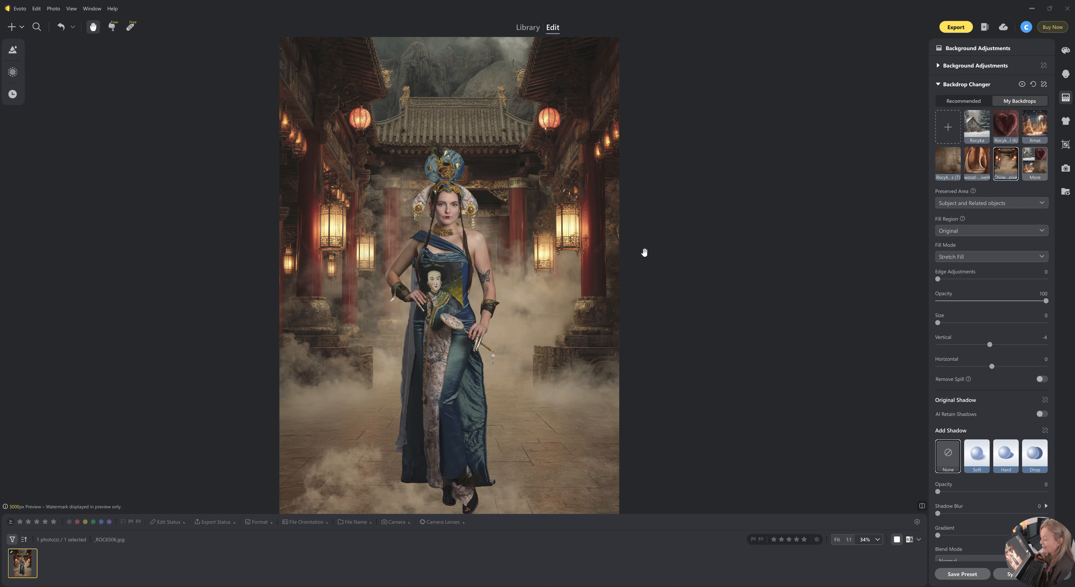
- Compare the model's feet and floor with the original studio photo and turn on AI Retain Shadows
scroll(618, 339, down, 3)
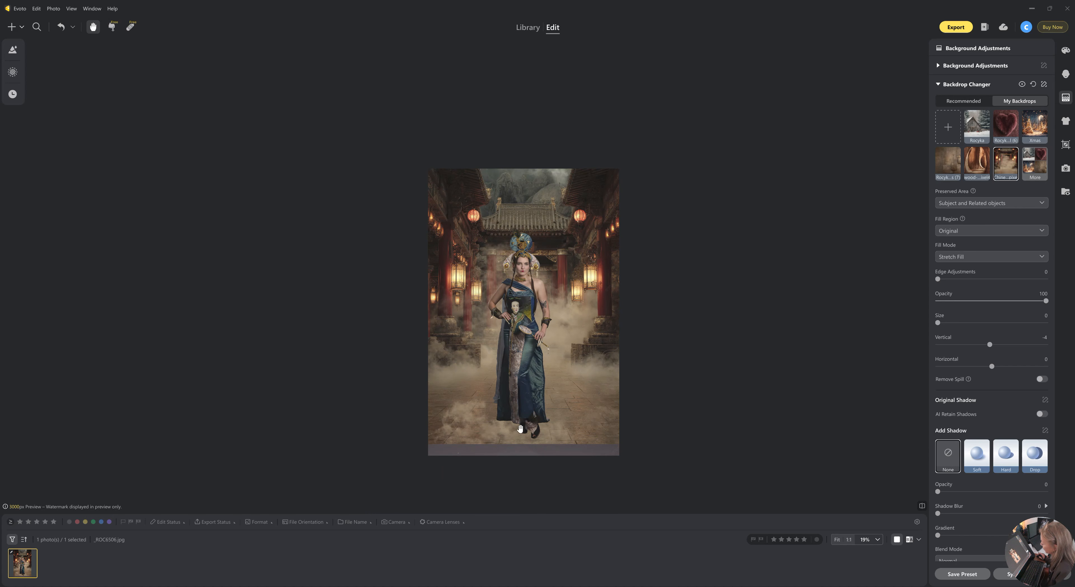
scroll(509, 377, up, 3)
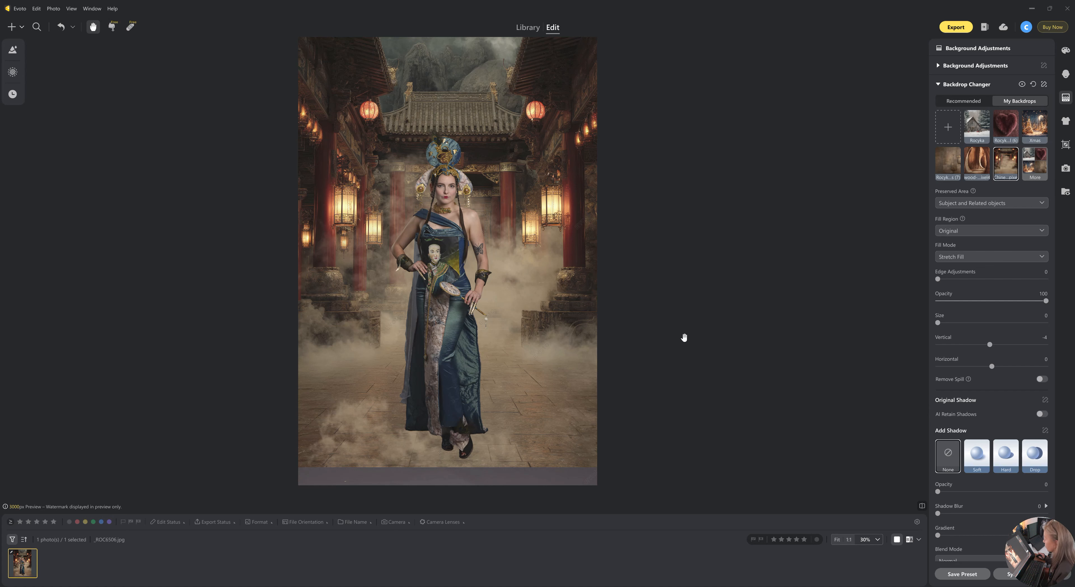
key(space)
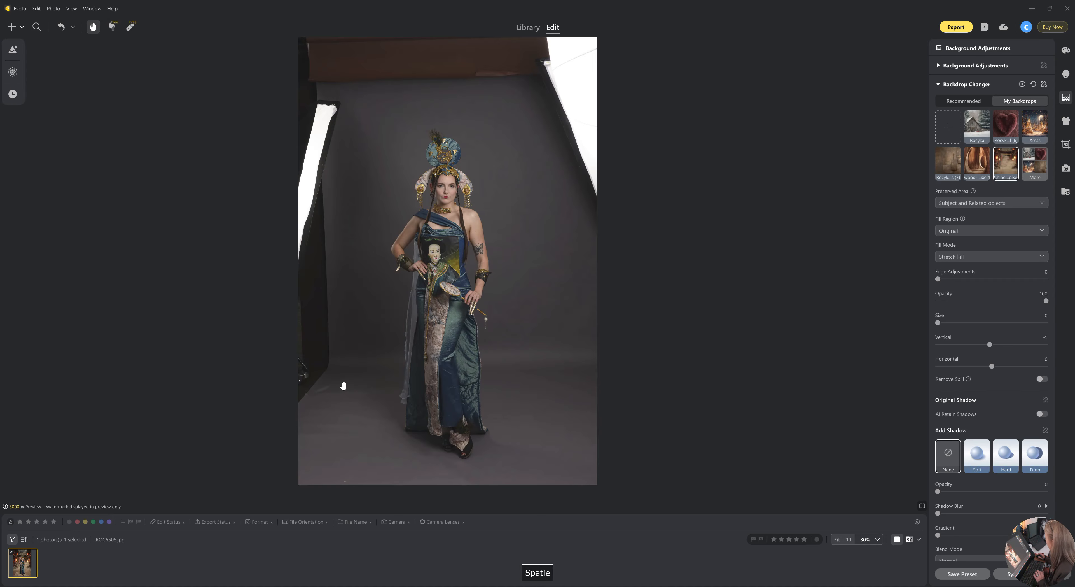
key(space)
key(space)
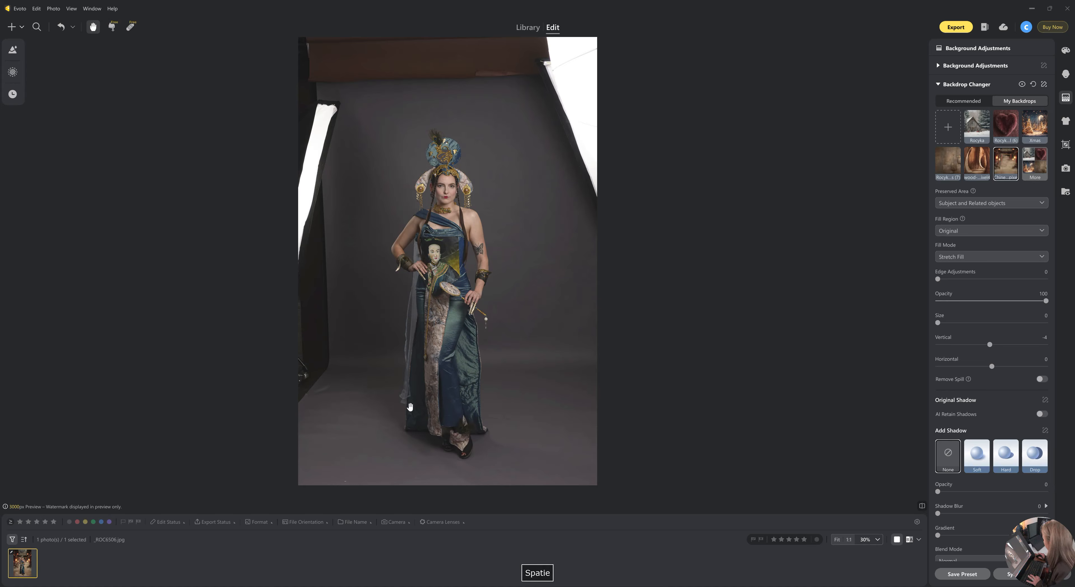
key(space)
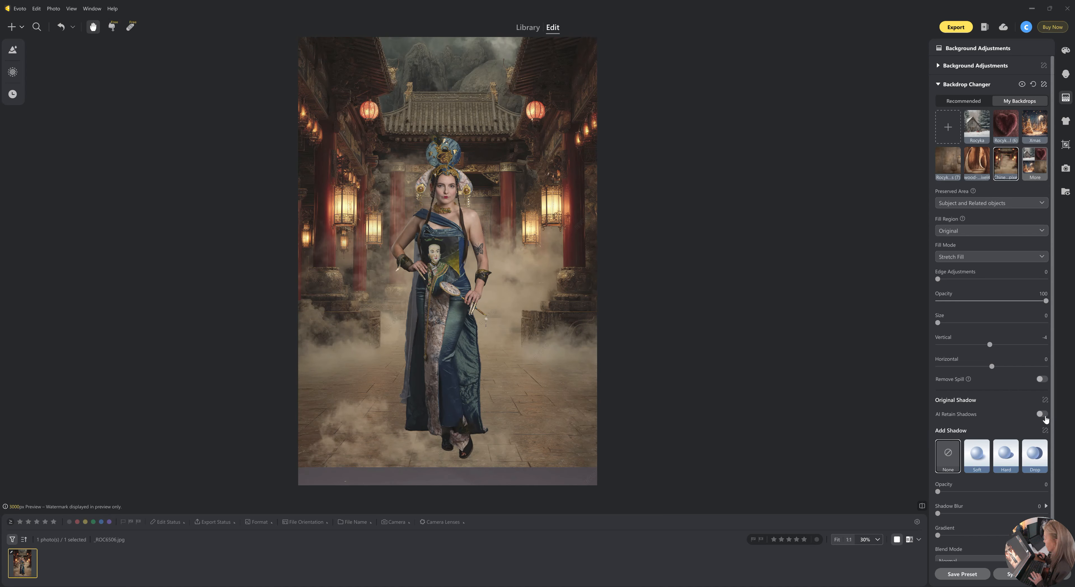
click(1042, 413)
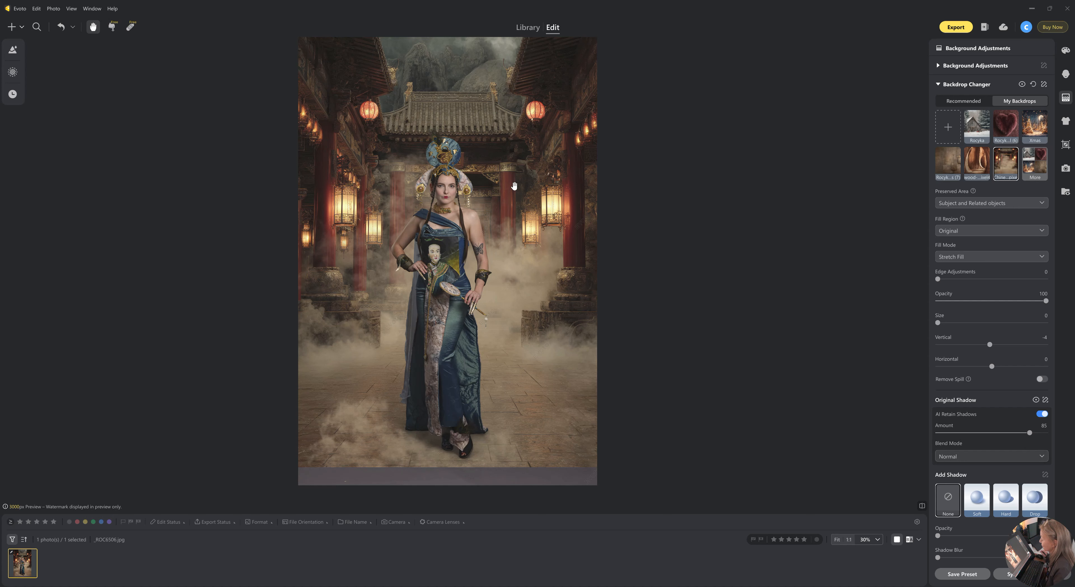
- Turn on tattoo removal in the body refinement and compare the model's arms and bracelets with the original
scroll(493, 258, up, 1)
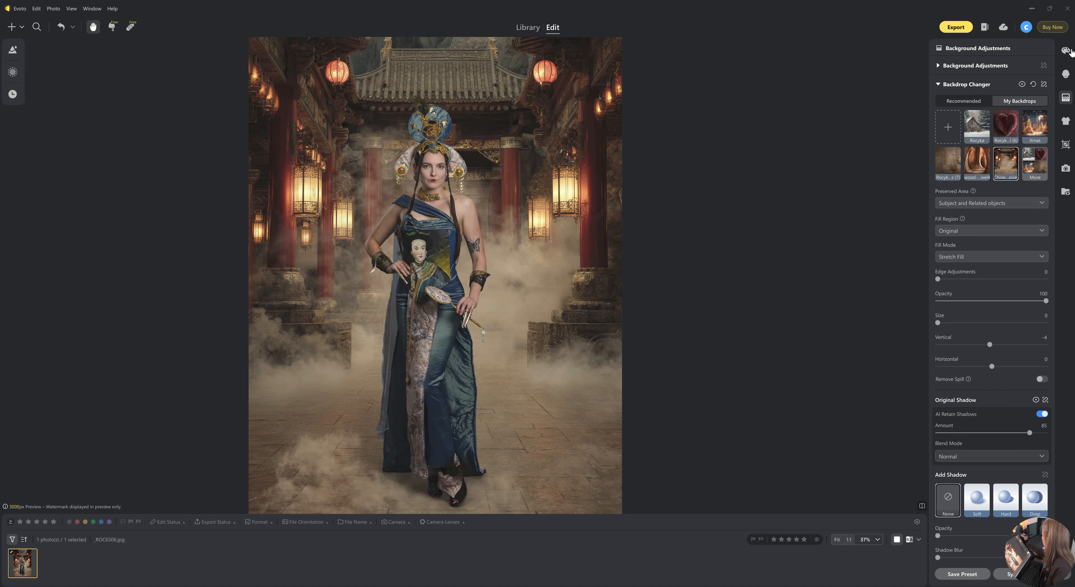
click(1066, 74)
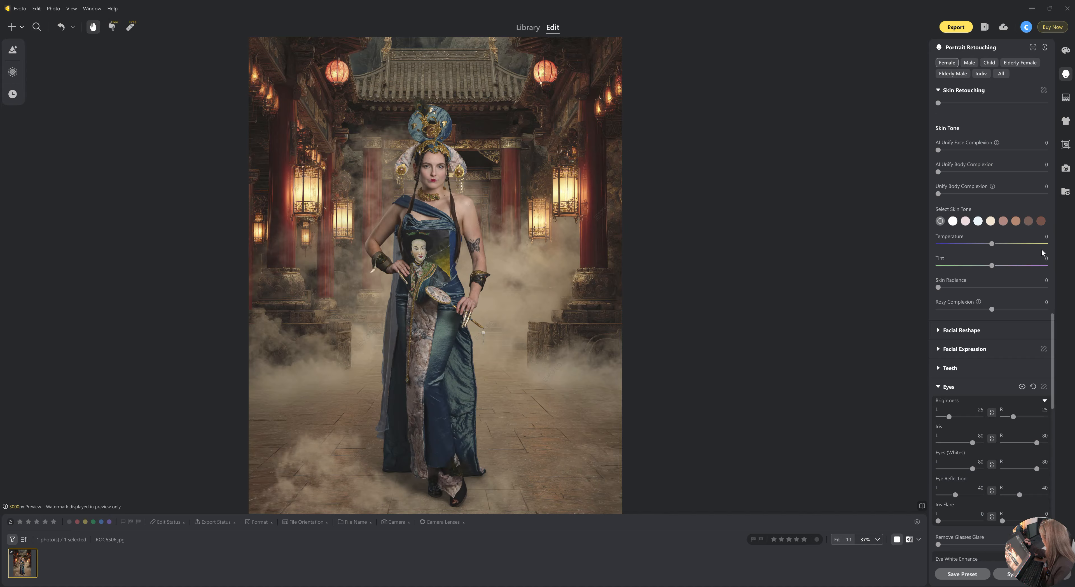
mouse_move(1053, 325)
mouse_down()
mouse_move(1067, 423)
mouse_move(1074, 169)
mouse_up()
scroll(965, 299, down, 2)
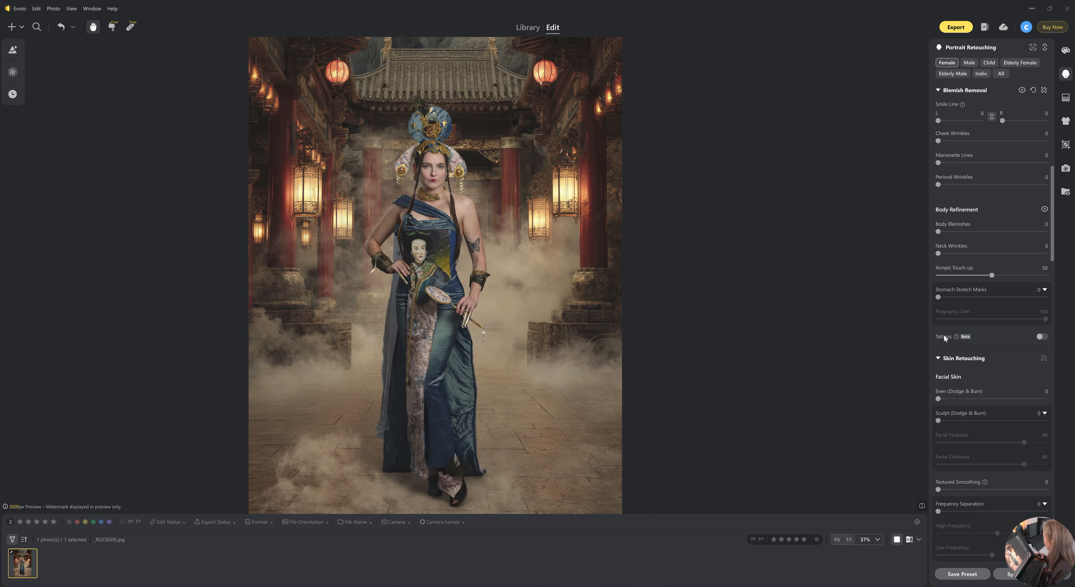
scroll(480, 262, up, 1)
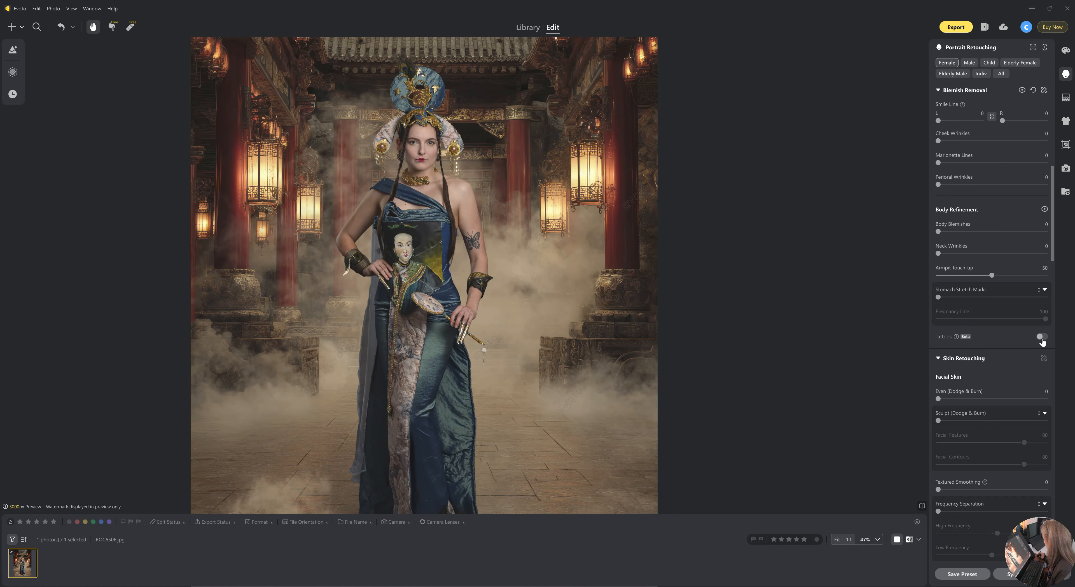
click(1041, 337)
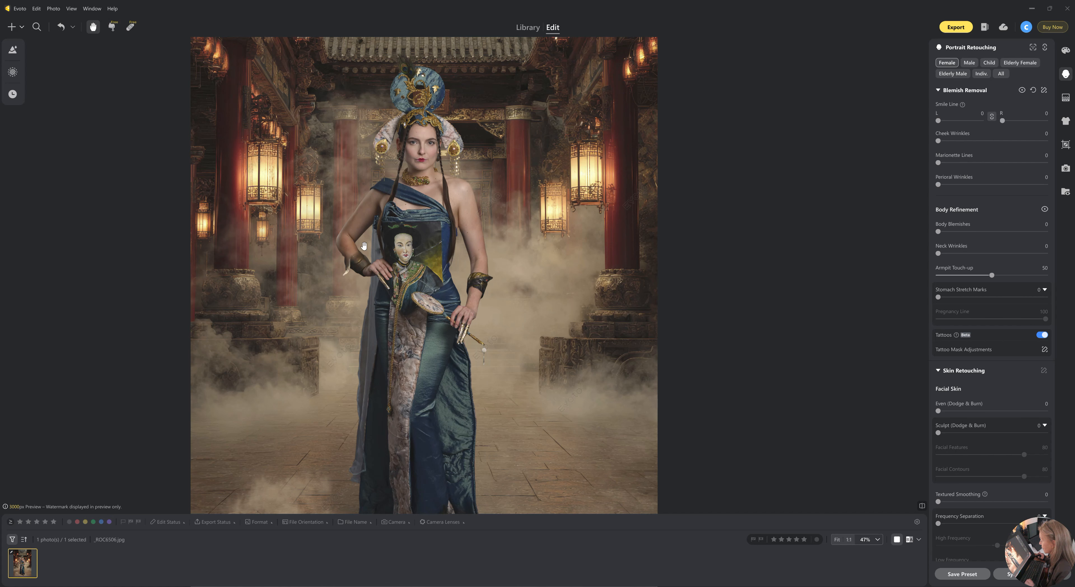
key(space)
key(space)
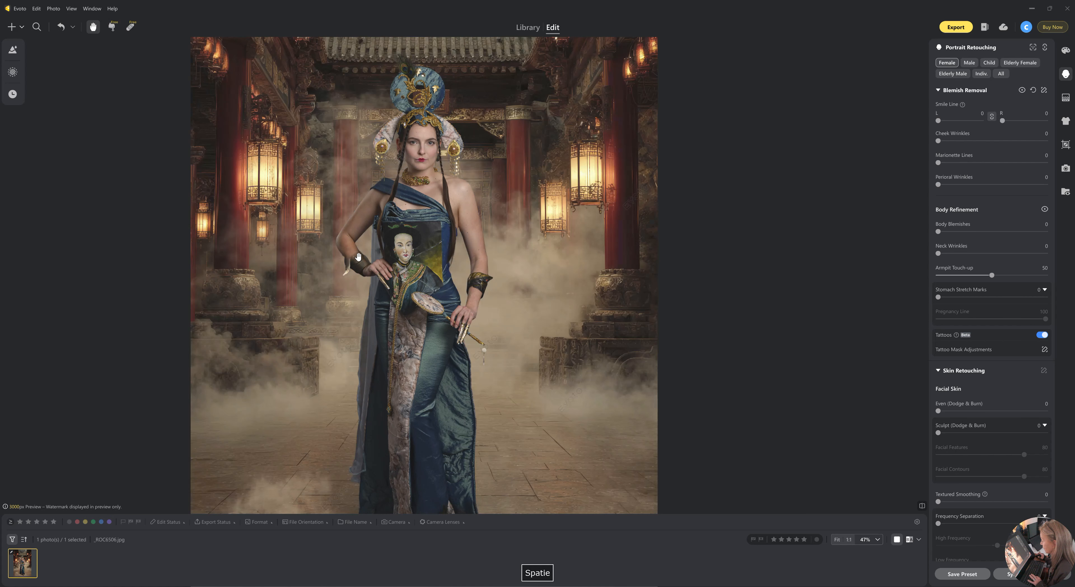
key(space)
key(space)
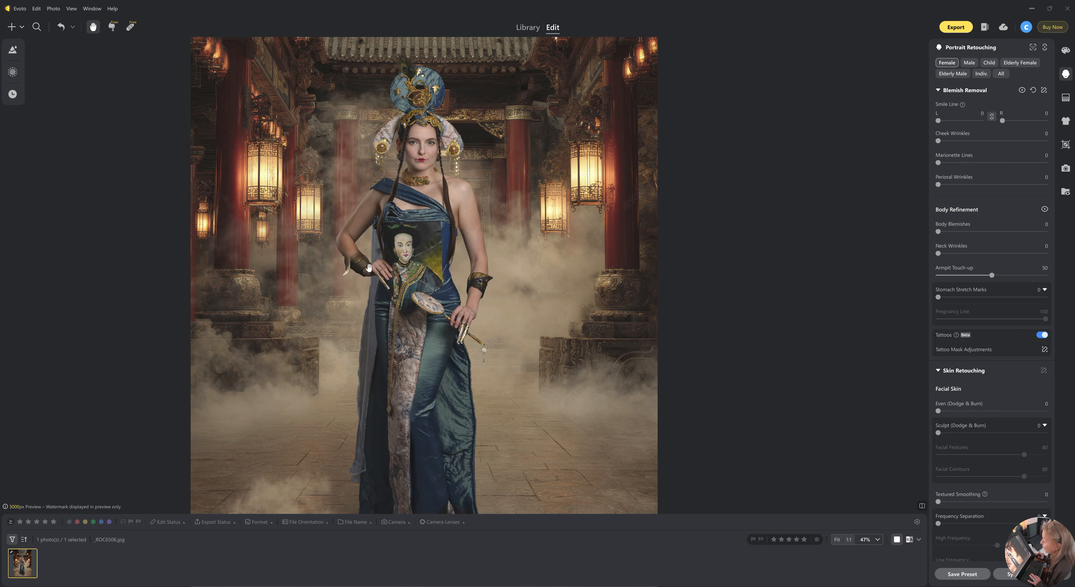
key(space)
key(space)
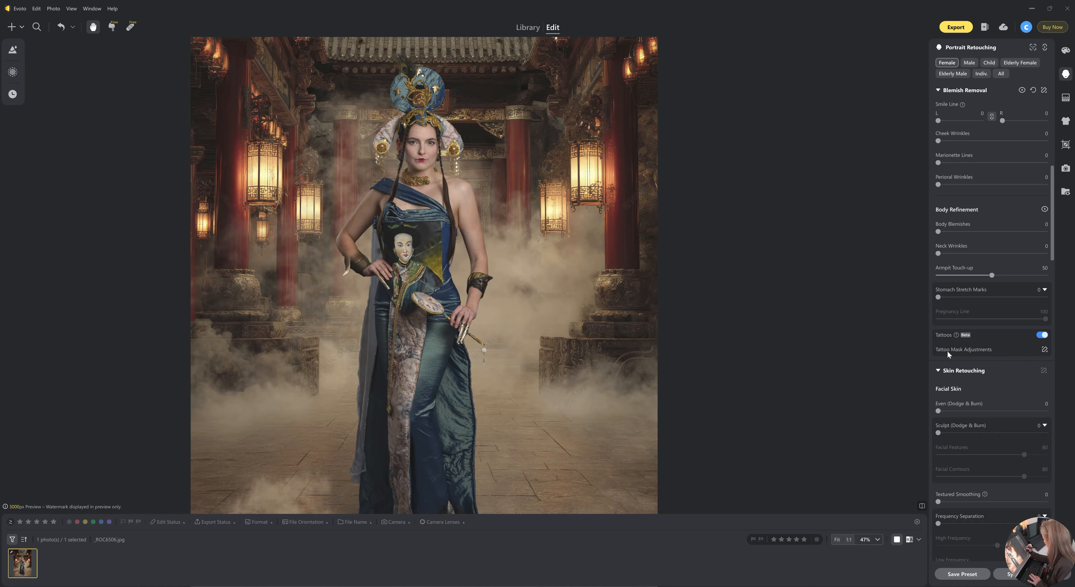
- Adjust the tattoo mask by erasing the masked area from the bracelet on the hip-side wrist with the original image and mask shown, and apply it
click(1045, 350)
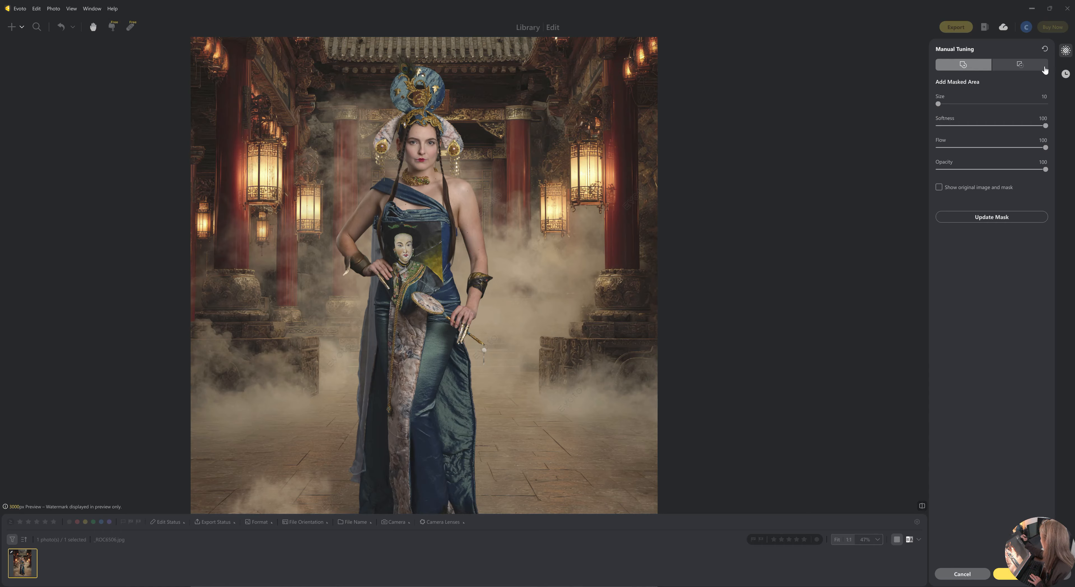
click(1020, 65)
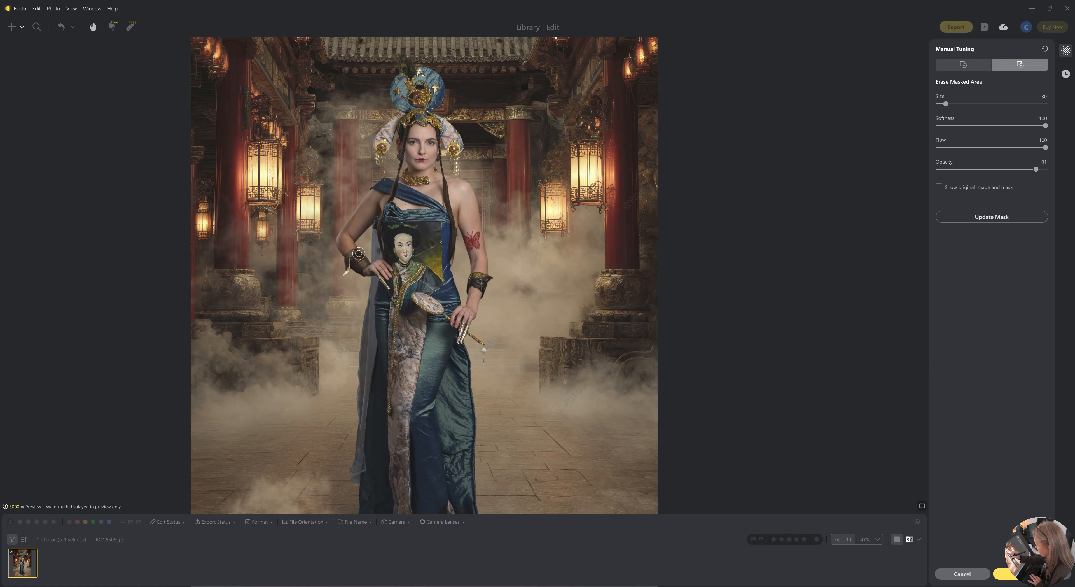
key(space)
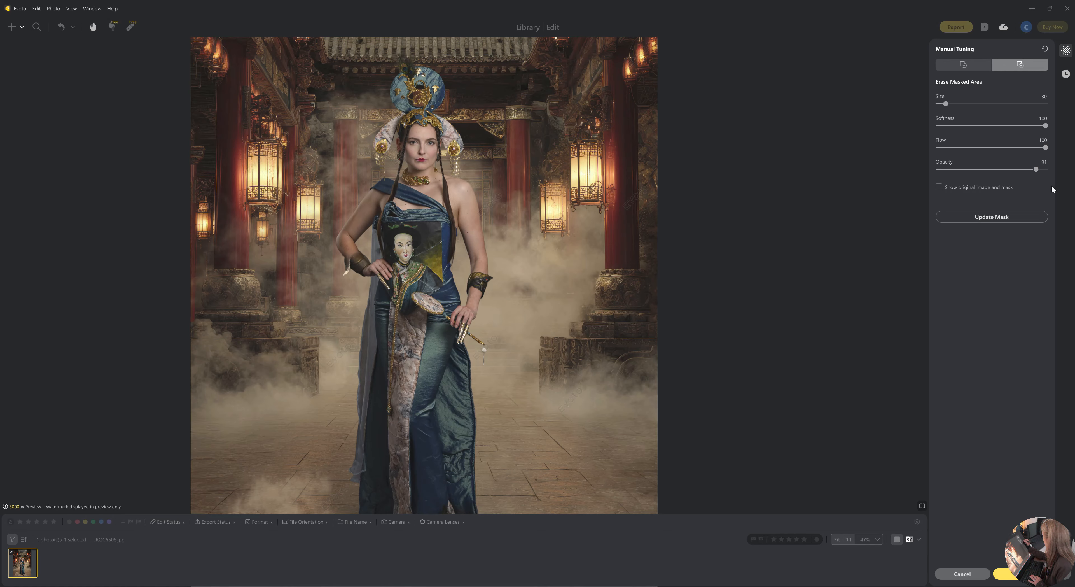
click(968, 67)
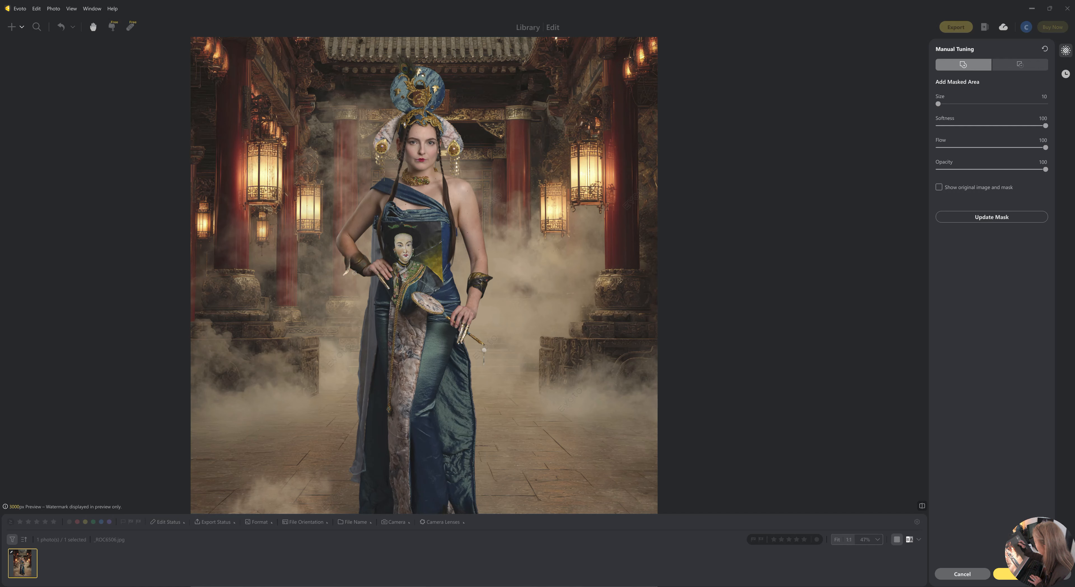
click(1026, 67)
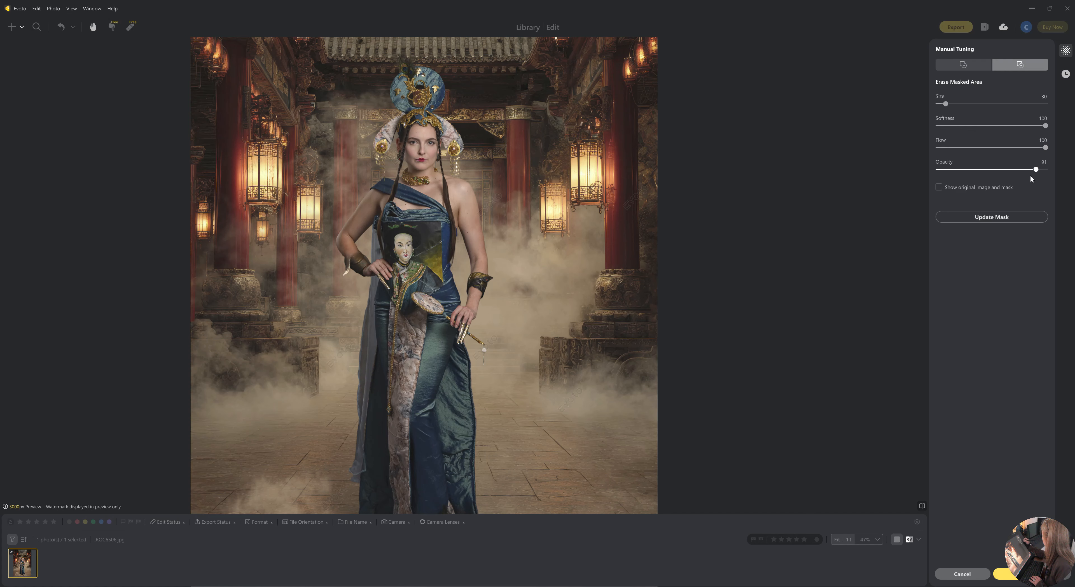
click(939, 188)
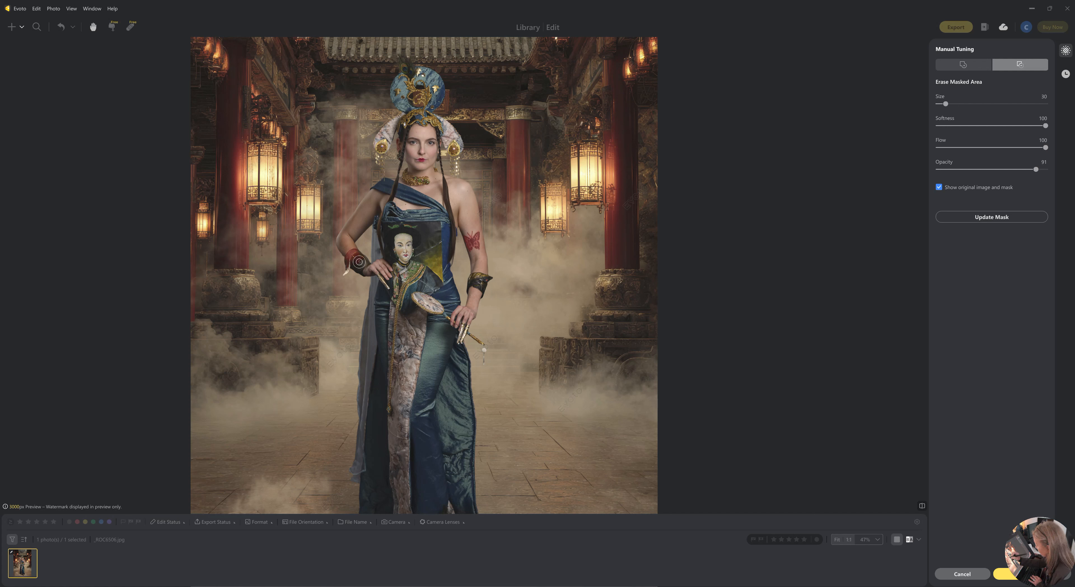
mouse_move(354, 255)
mouse_down()
mouse_move(358, 276)
mouse_move(351, 254)
mouse_up()
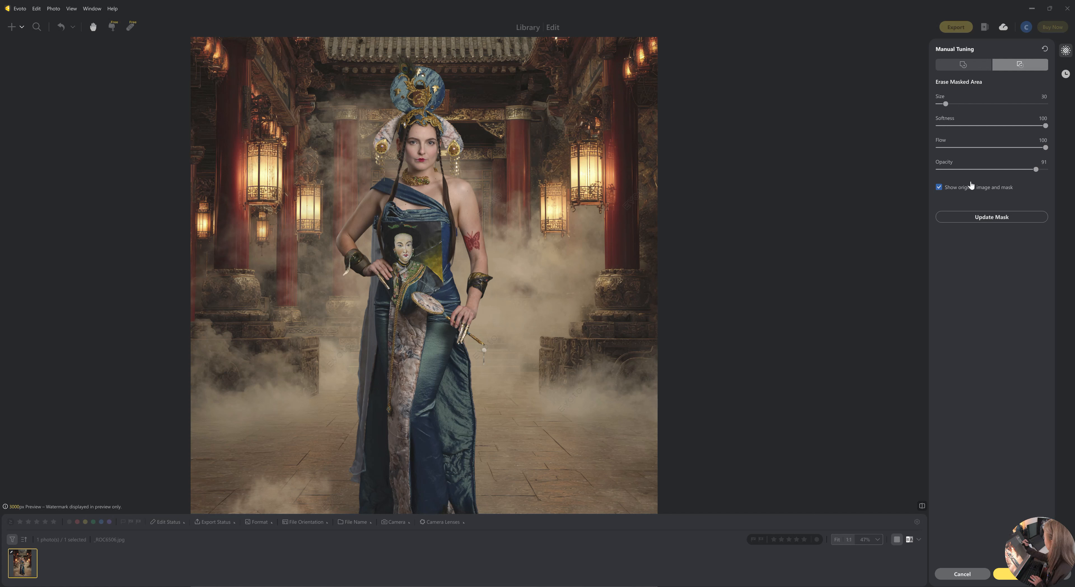
click(939, 188)
click(940, 187)
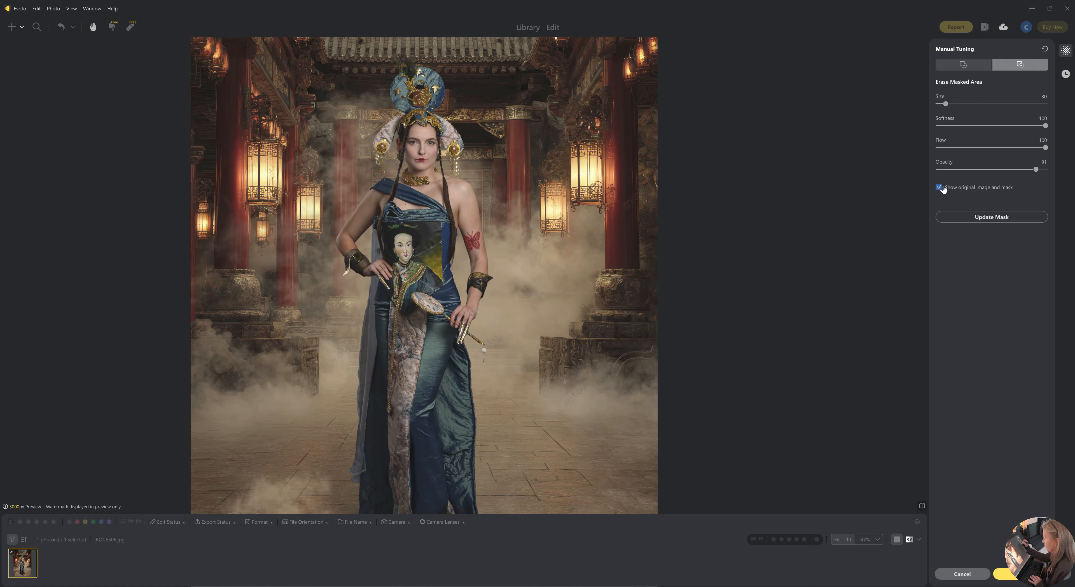
click(1005, 575)
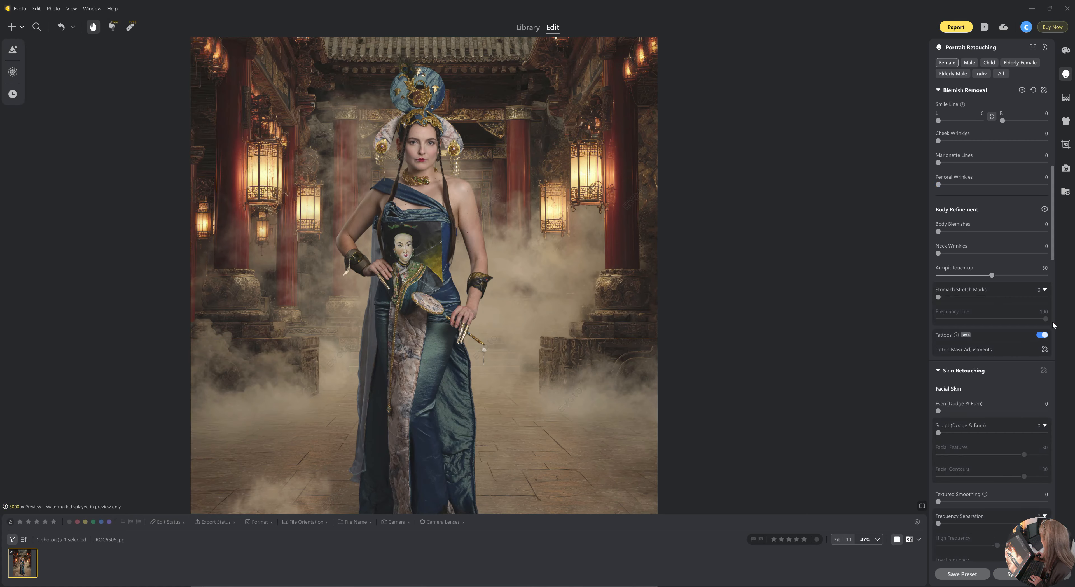
- Compare the model's arms with tattoo removal off and on, and leave the removal on
click(1040, 335)
click(1041, 335)
click(1041, 336)
click(1040, 337)
click(1041, 337)
click(1041, 336)
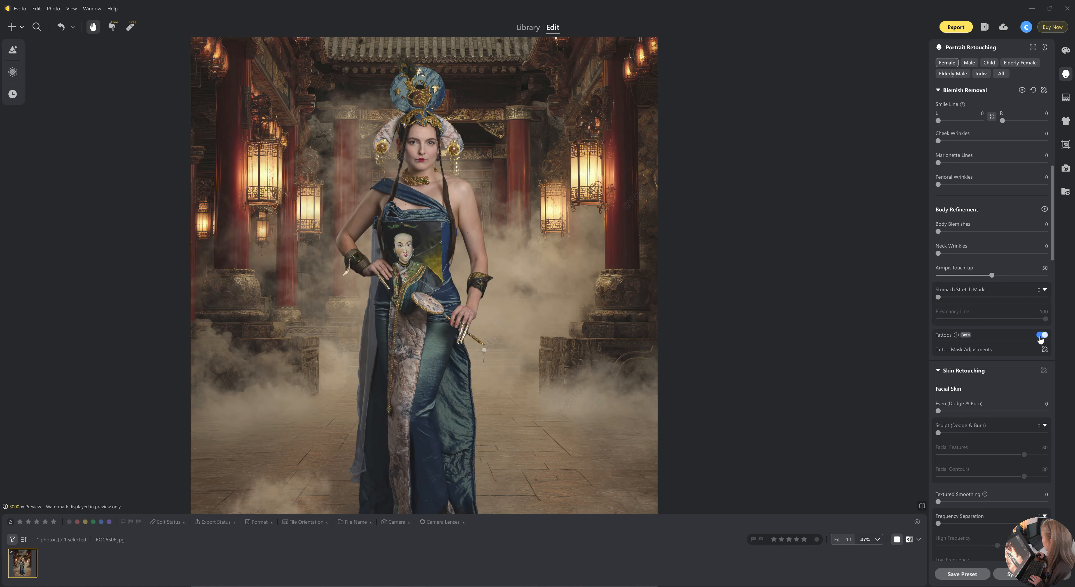
- Export the finished composite with the JPEG-Full Size preset to the preselected project folder
scroll(613, 360, down, 1)
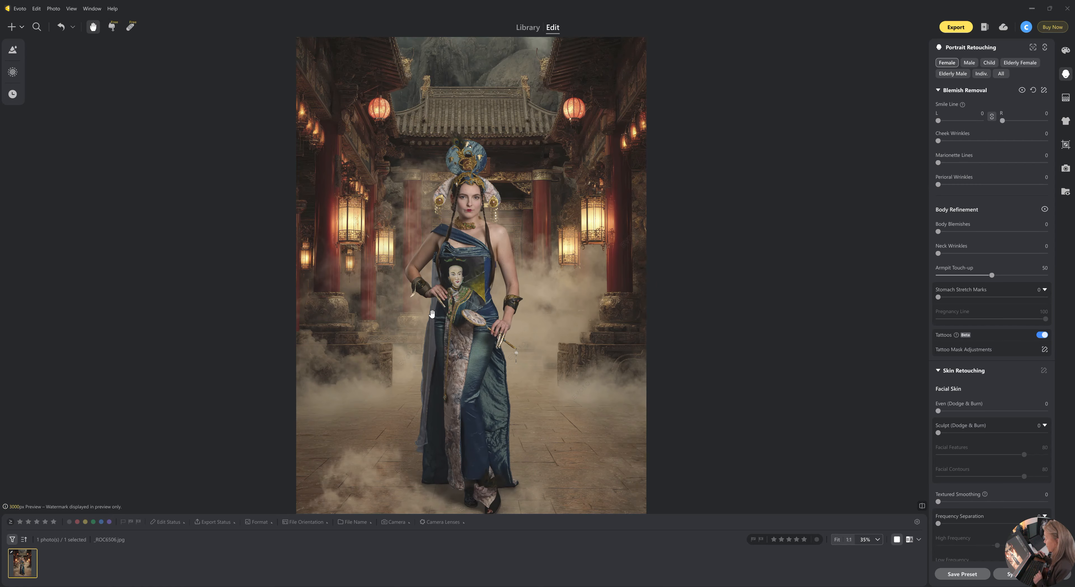
scroll(529, 270, down, 1)
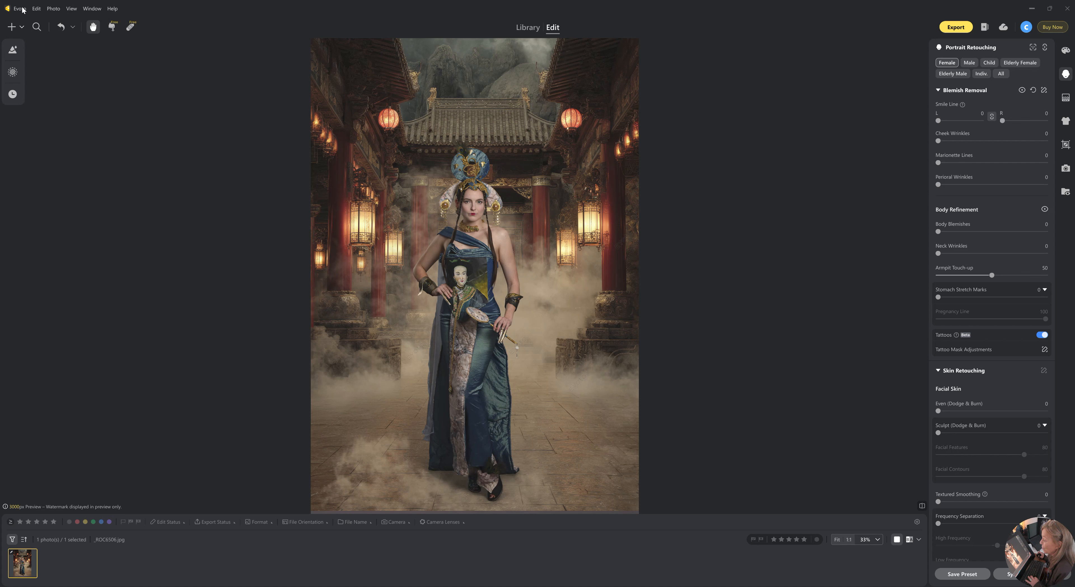
click(955, 28)
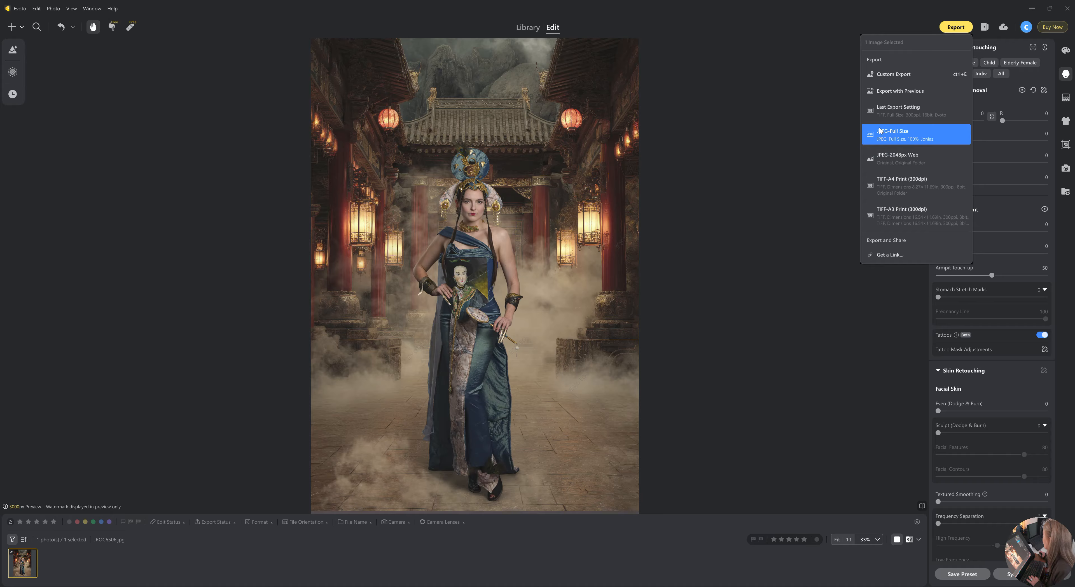
click(897, 138)
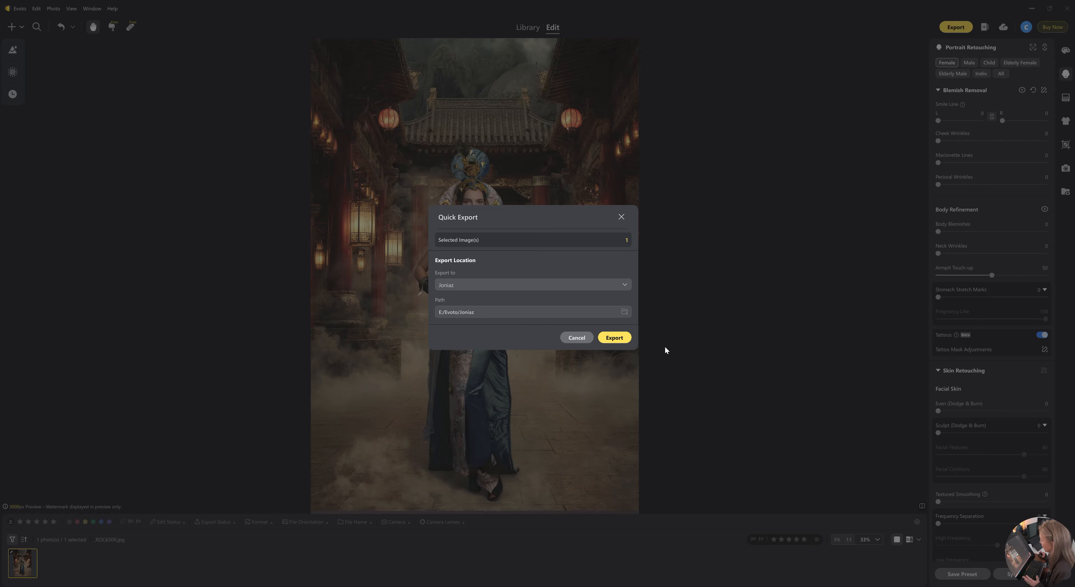
click(620, 340)
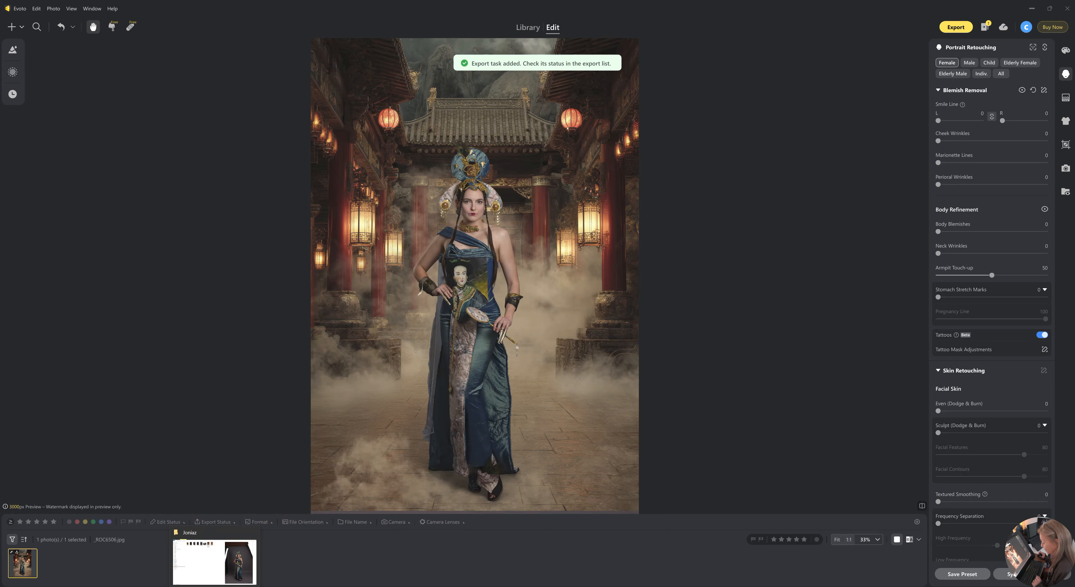
- Switch to File Explorer, select the exported composite _ROC6506_(2) and open it in Photoshop
click(214, 586)
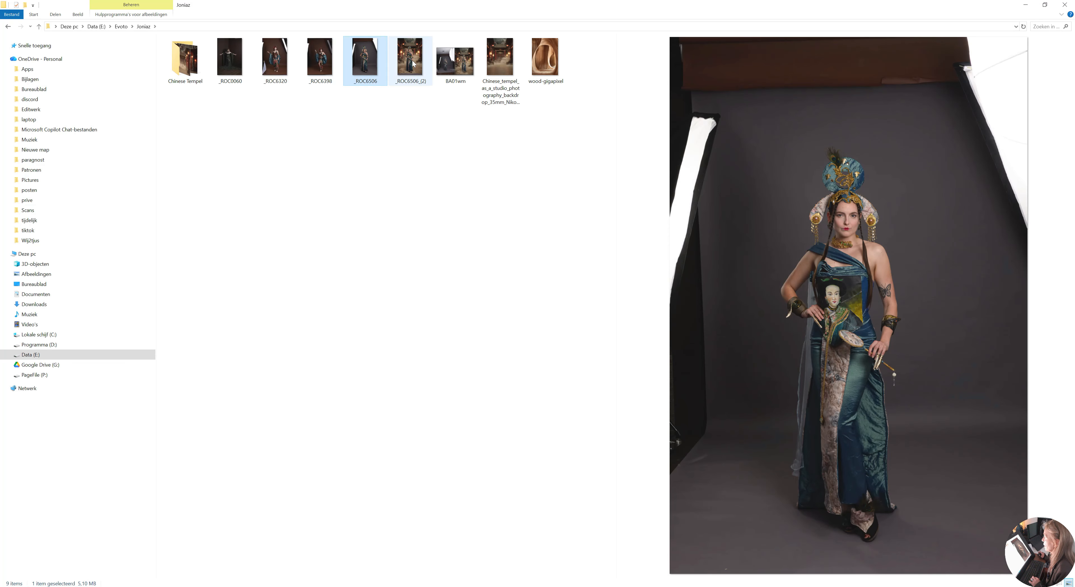
click(412, 63)
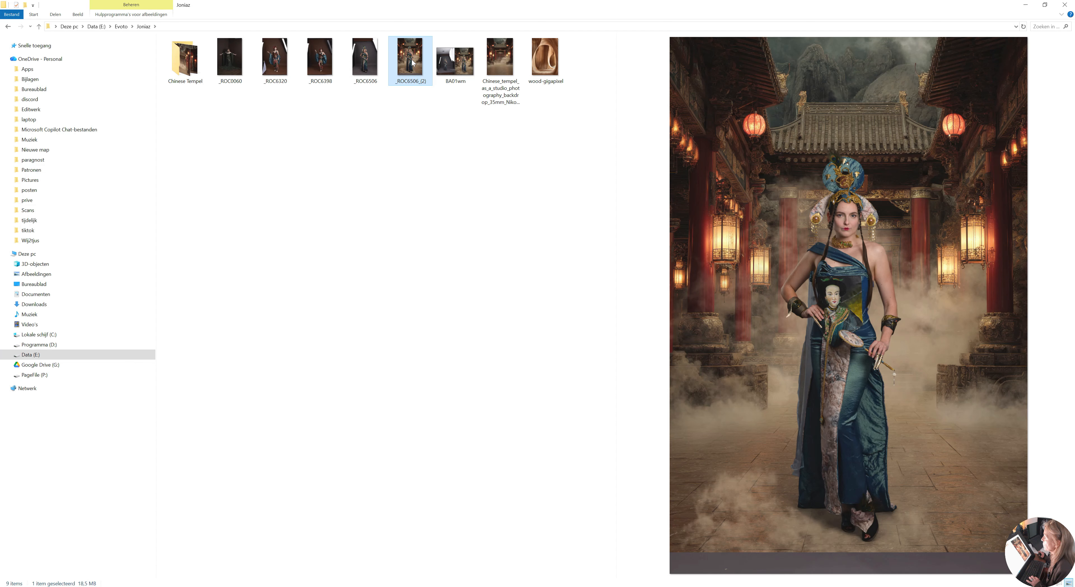
right_click(416, 60)
click(407, 50)
drag(407, 50, 372, 29)
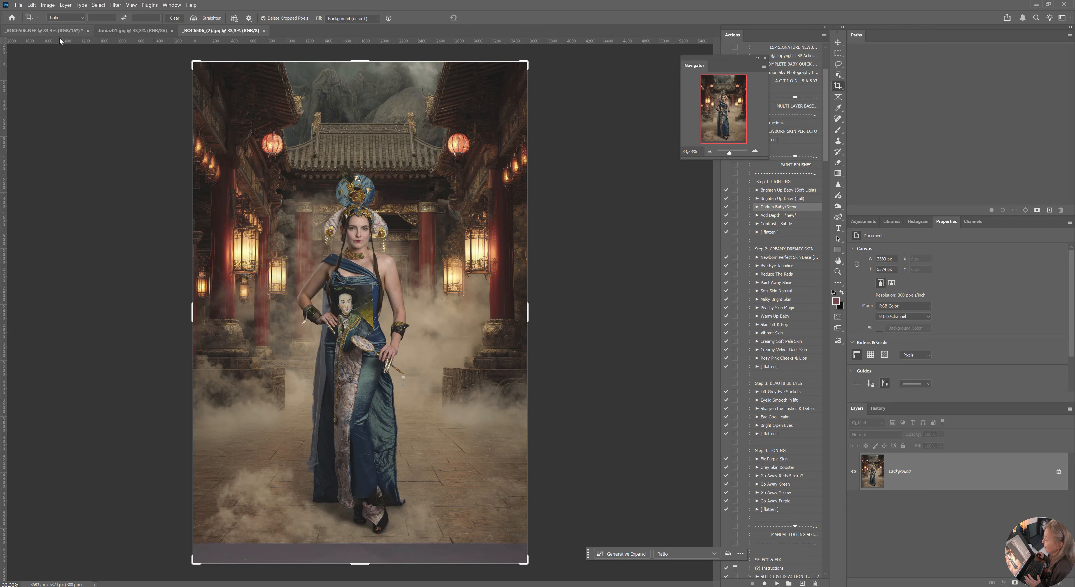
- Compare the exported composite with the original studio photo _ROC6506.NEF and the other open version of the image
click(49, 33)
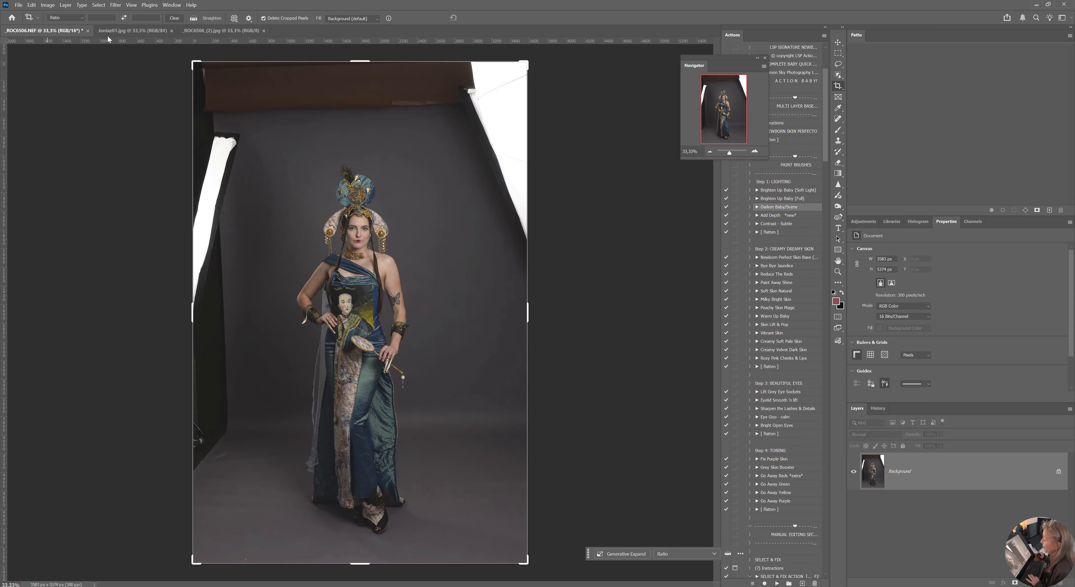
click(223, 32)
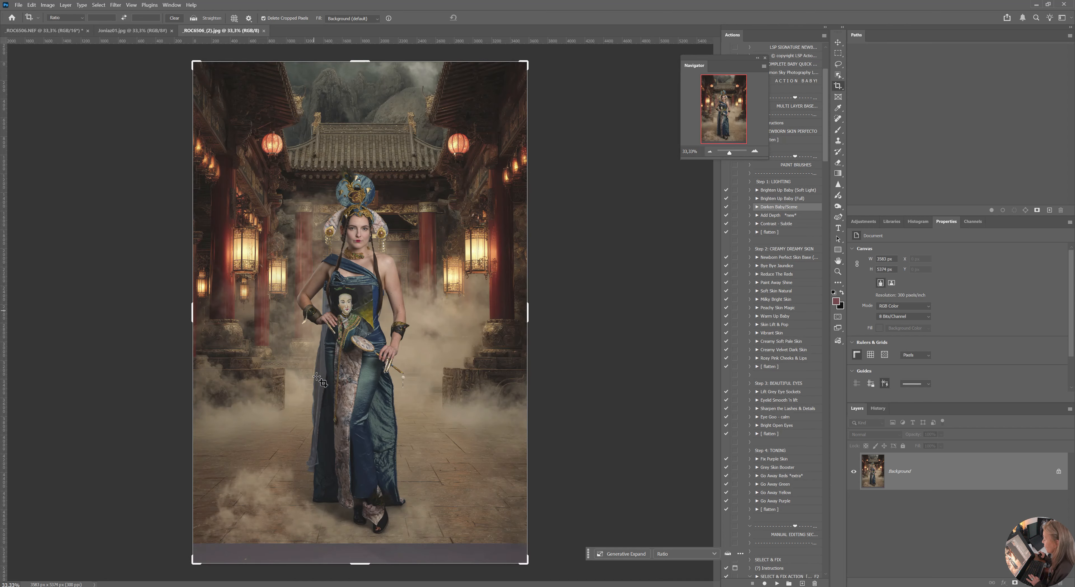
click(139, 32)
click(224, 32)
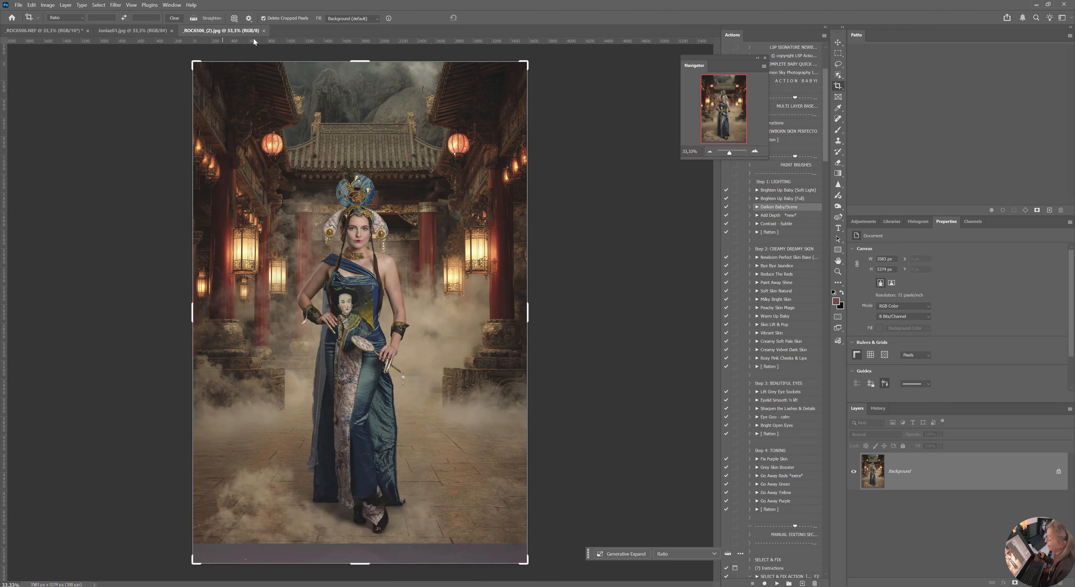
- Lasso the leftover grey studio strip along the composite's lower edge and run Generative Fill on it with an empty prompt
click(838, 63)
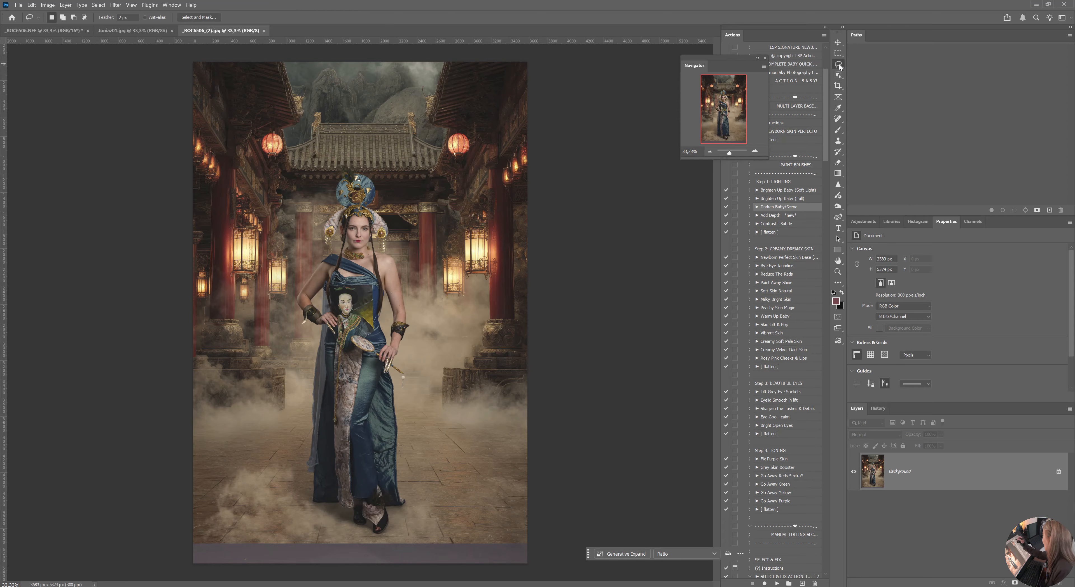
drag(542, 547, 498, 539)
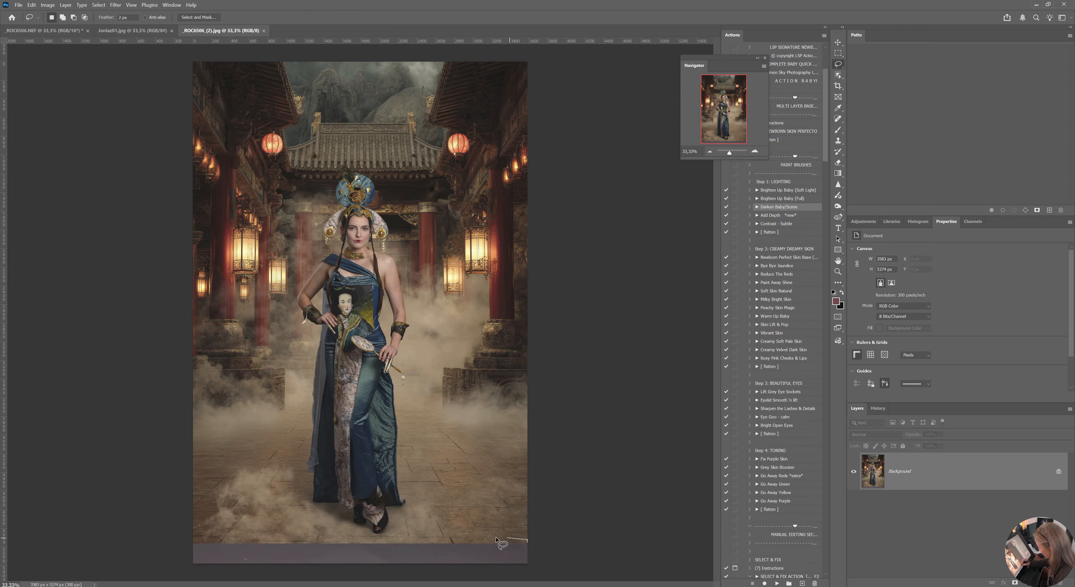
mouse_move(341, 540)
mouse_down()
mouse_move(183, 538)
mouse_move(292, 573)
mouse_move(538, 567)
mouse_move(542, 546)
mouse_up()
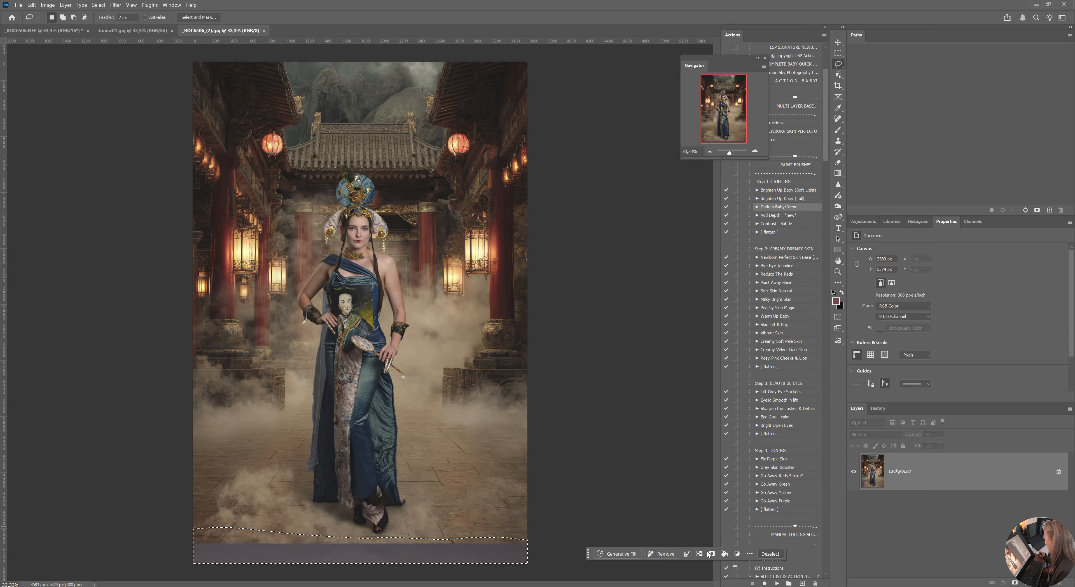
click(617, 554)
click(786, 555)
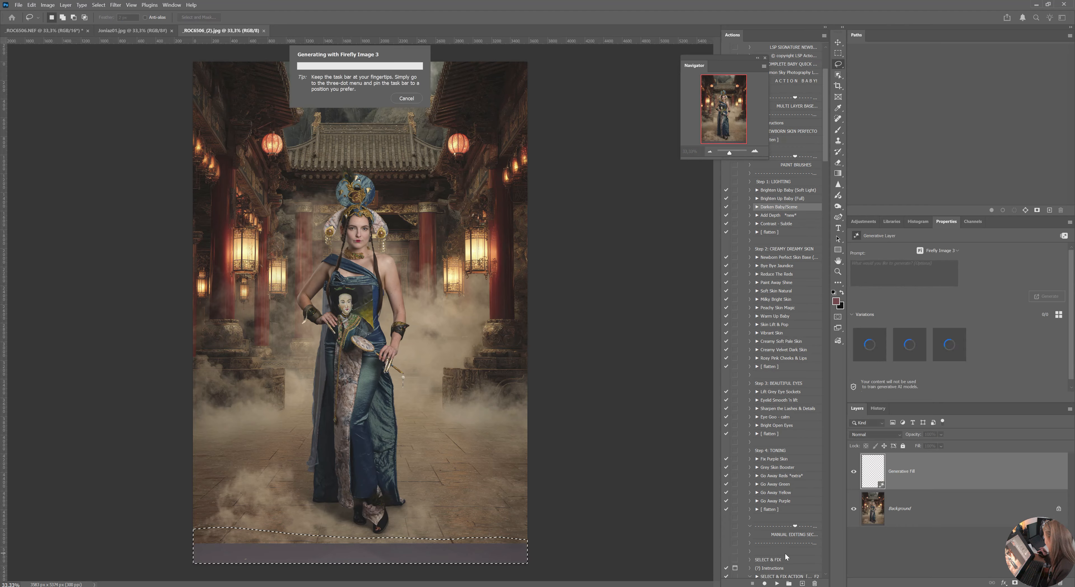